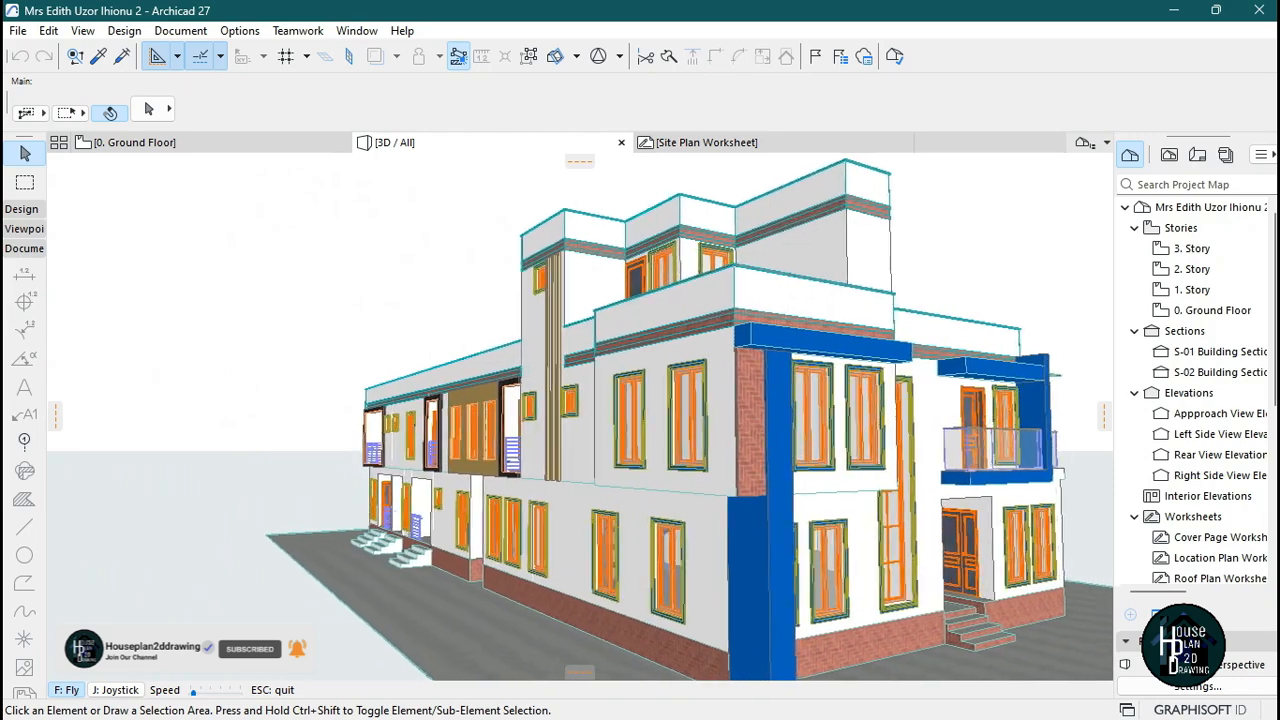
Open the A.04 Approach View layout from the layout book and examine its elevation drawing and title block
key(Down)
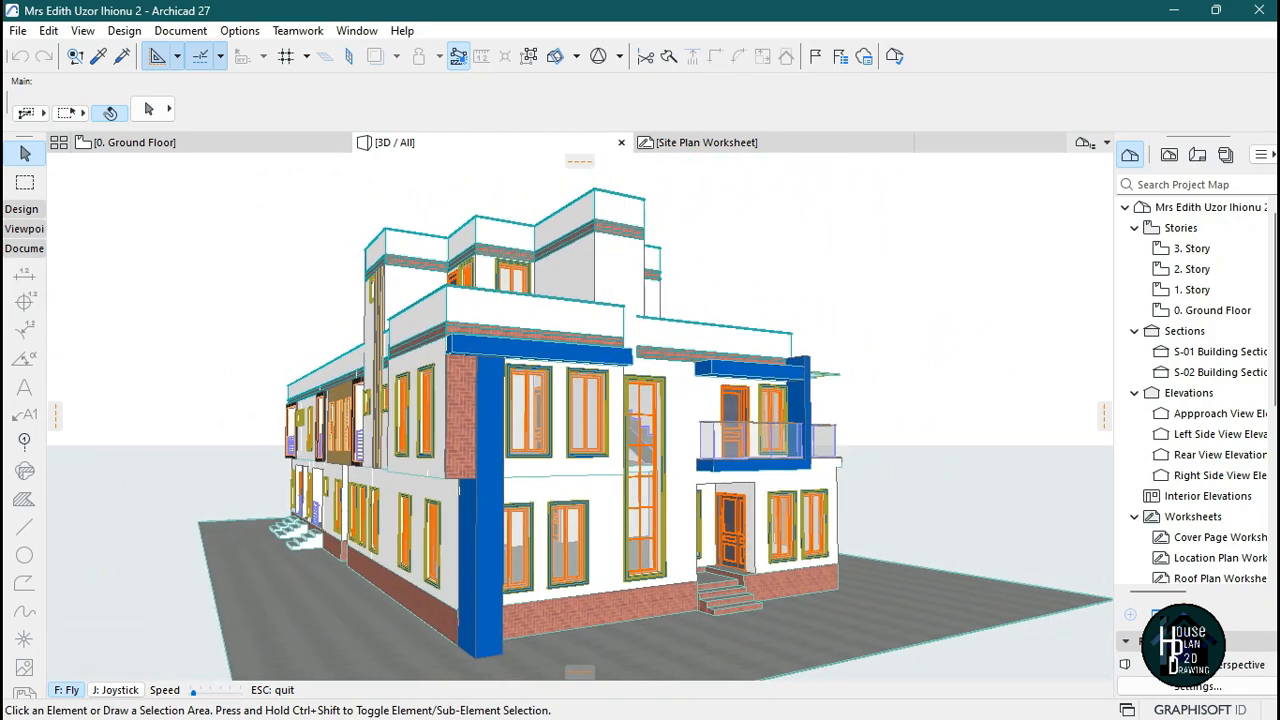
key(Escape)
scroll(1133, 440, down, 5)
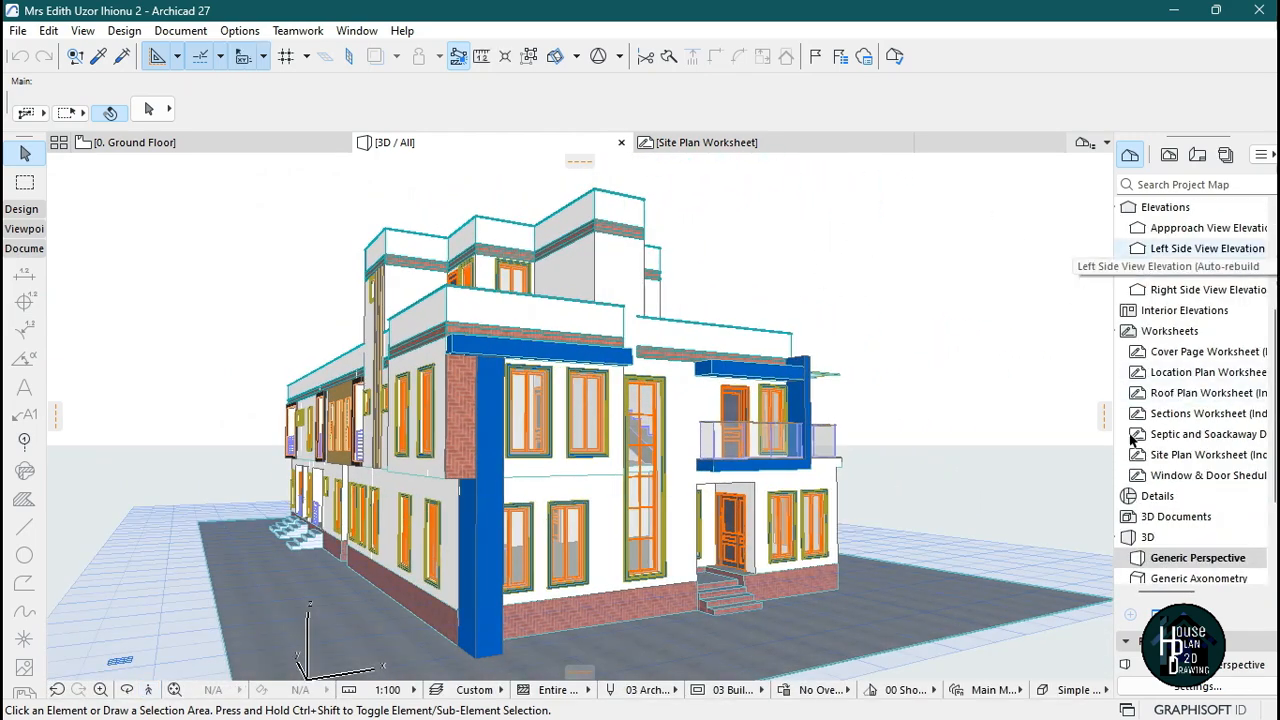
click(1197, 155)
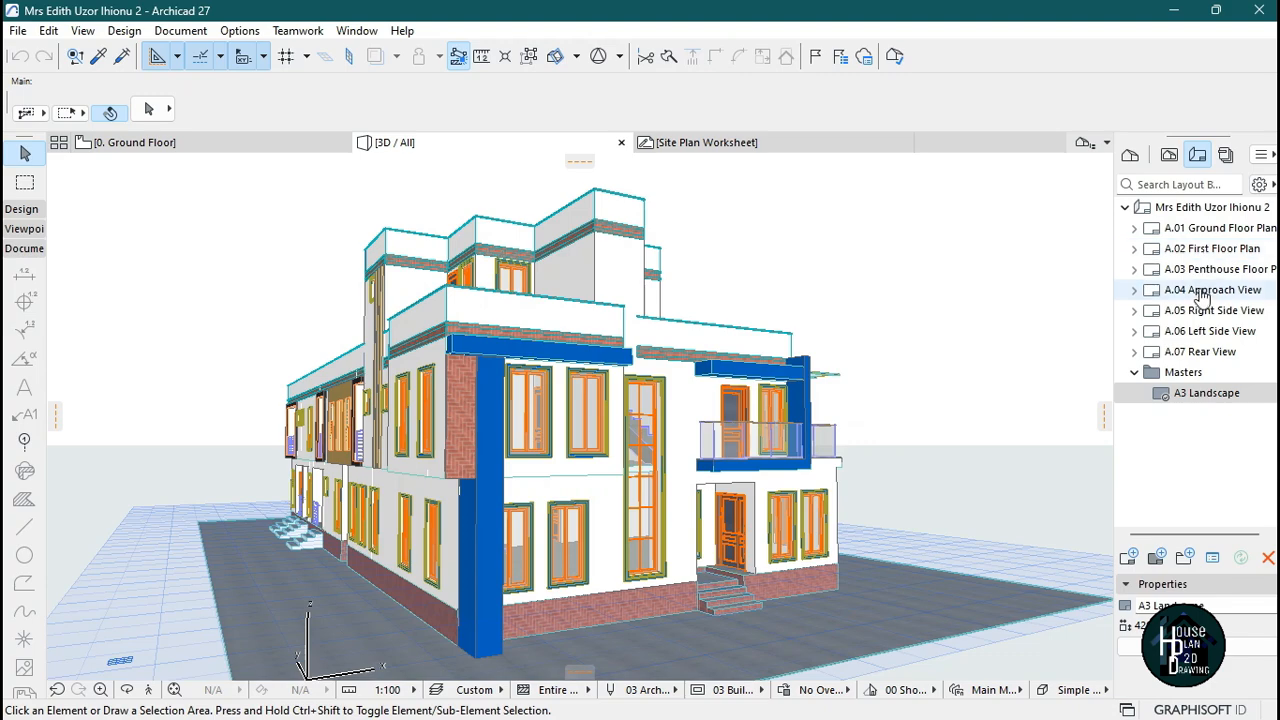
double_click(1206, 290)
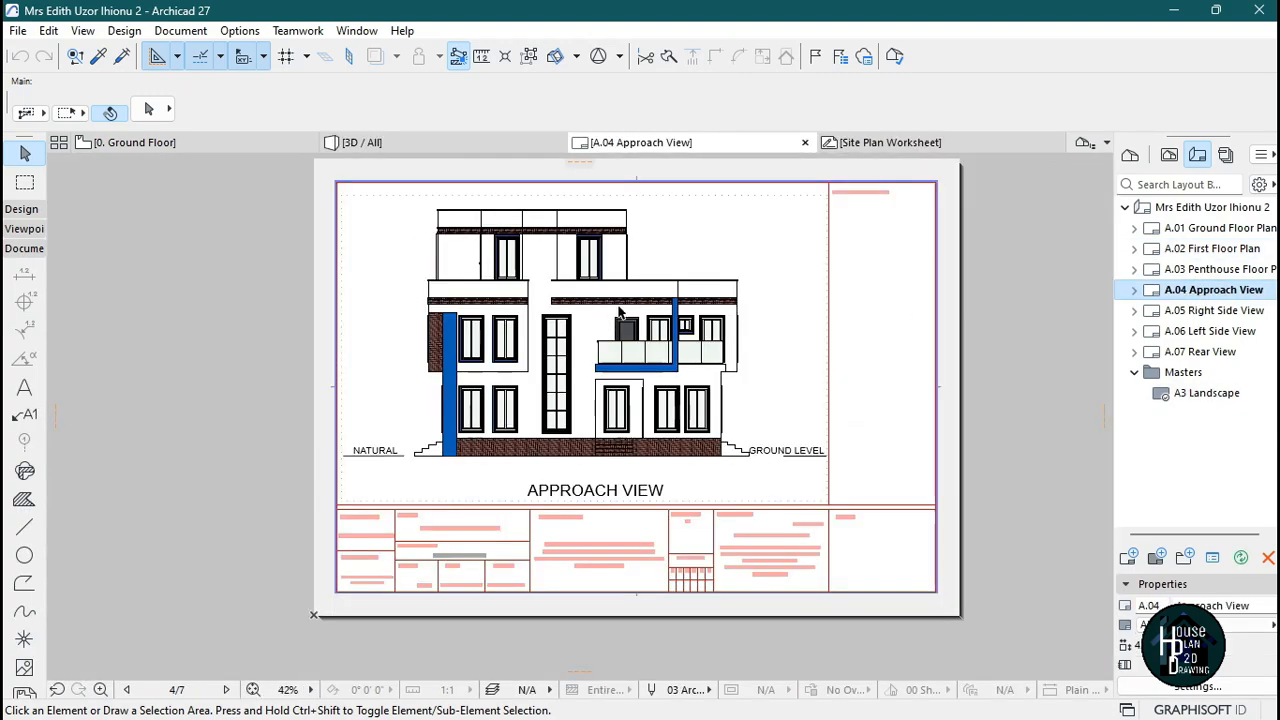
scroll(625, 318, down, 3)
scroll(668, 418, up, 4)
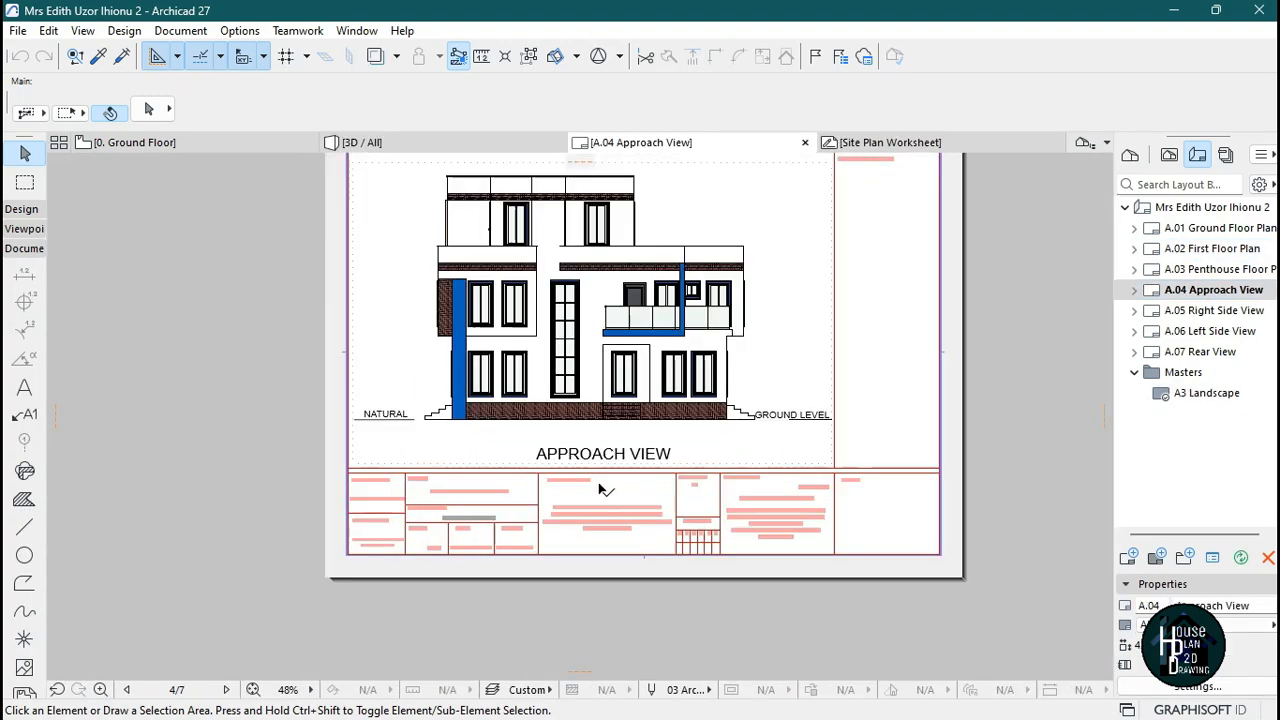
scroll(703, 277, down, 3)
scroll(440, 200, up, 1)
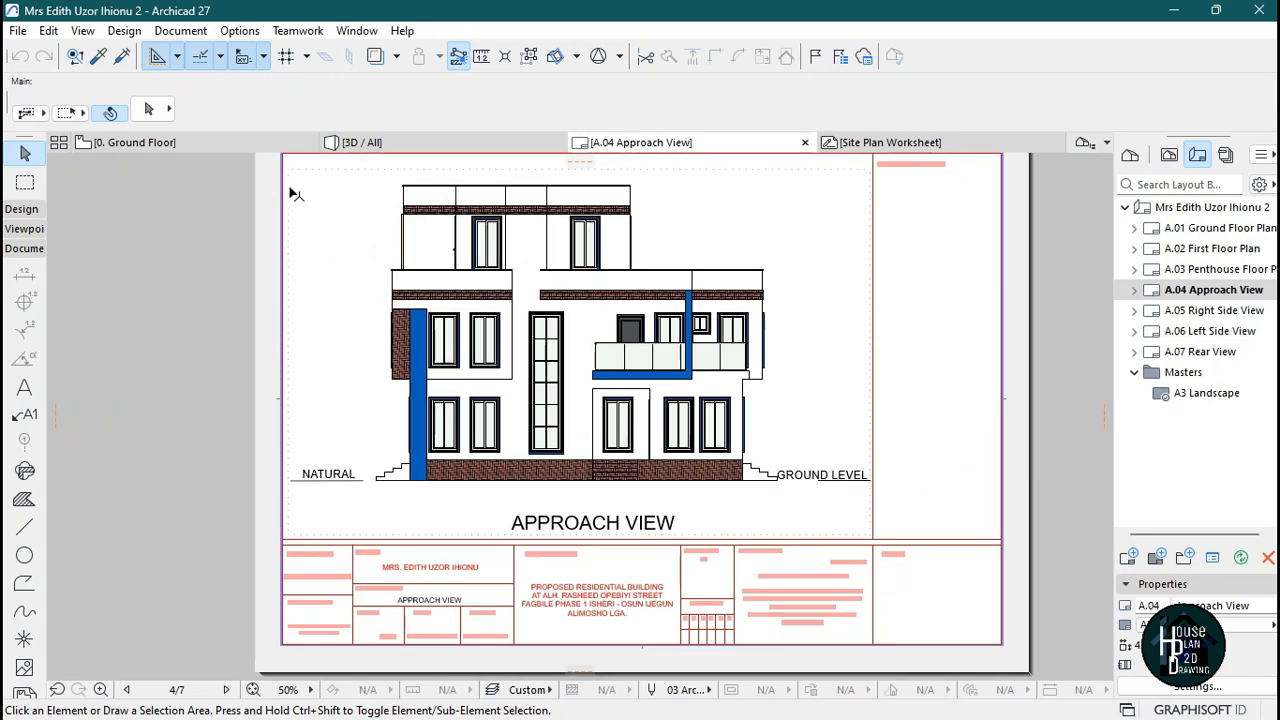
Open the approach view elevation from the project map and examine its drawing, title and ground level labels
click(1130, 155)
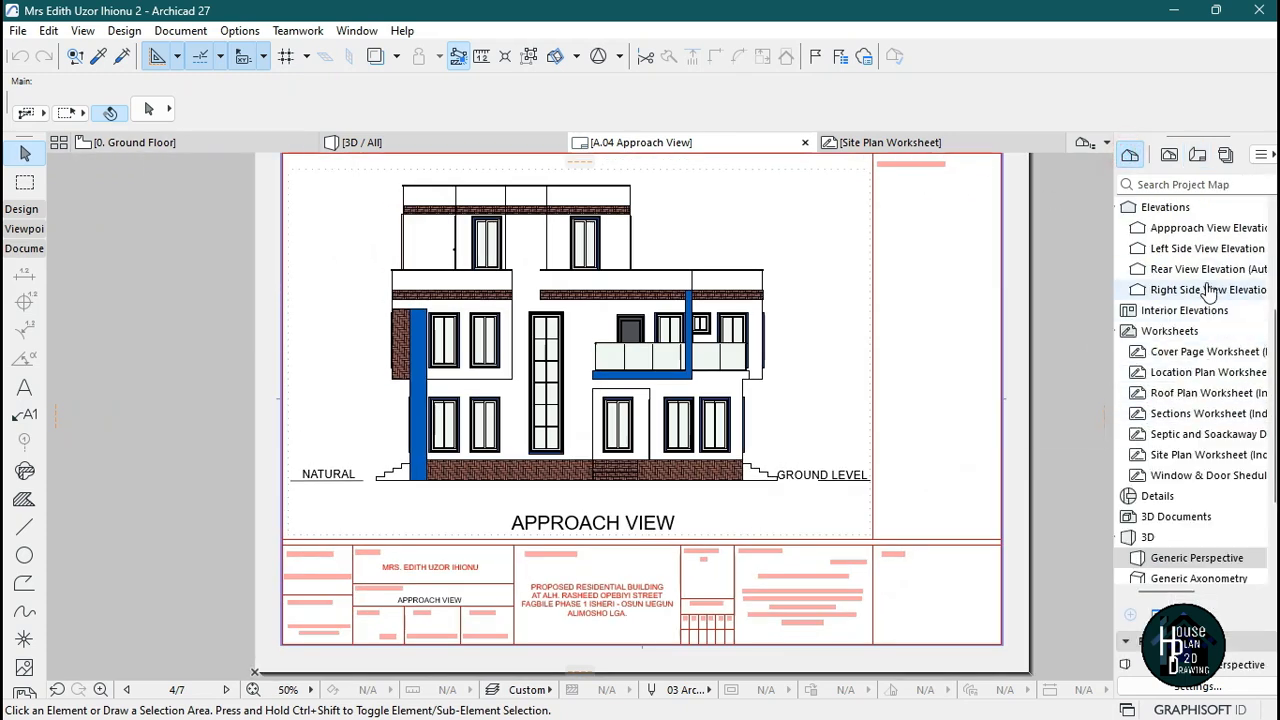
scroll(1185, 228, up, 4)
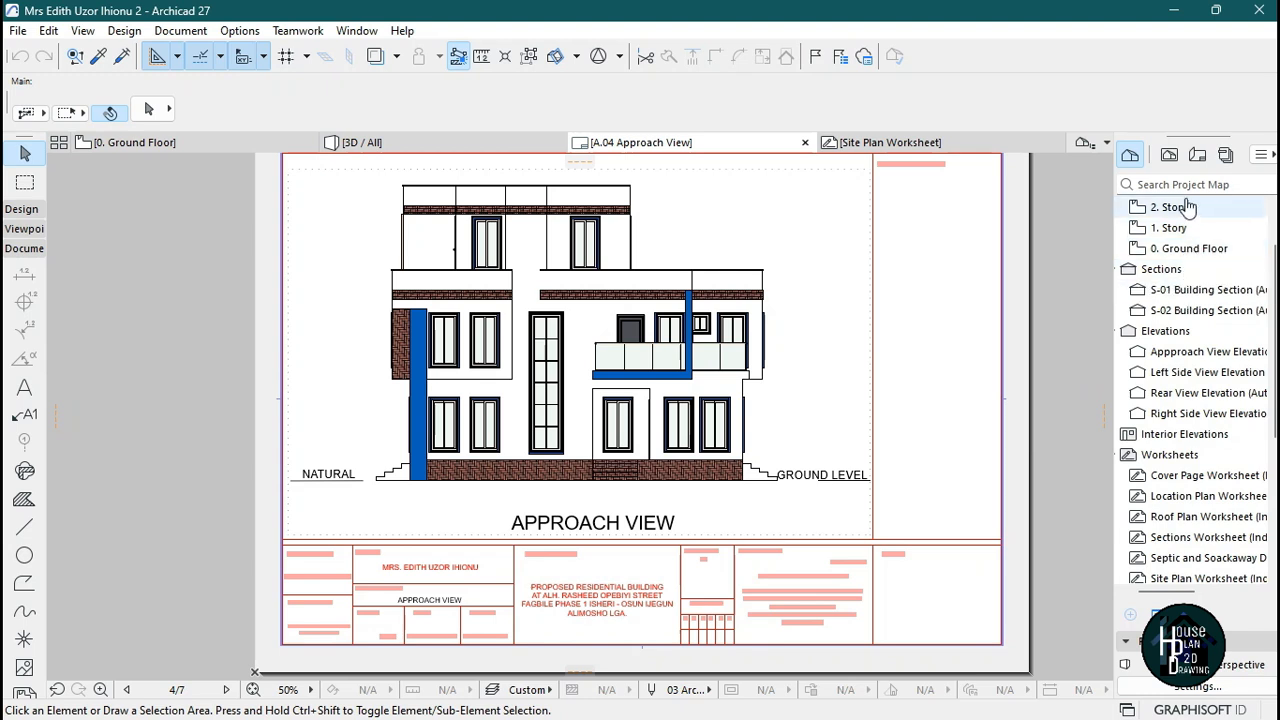
double_click(1193, 413)
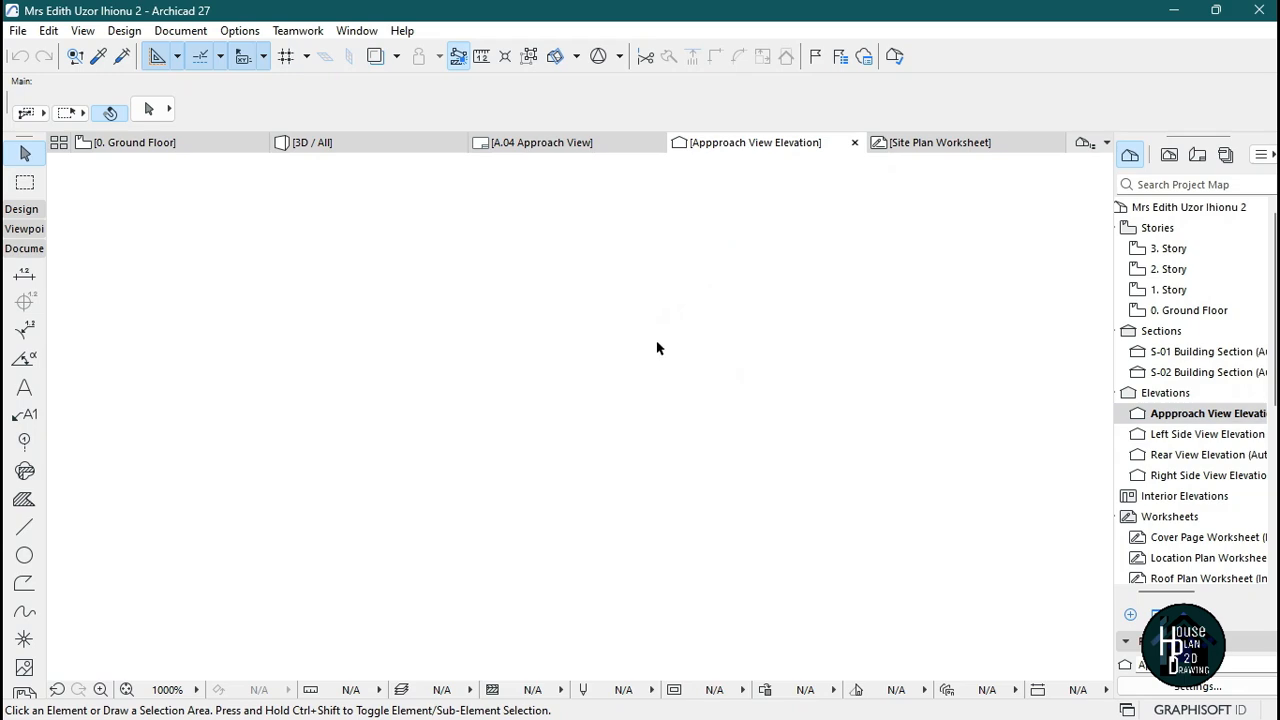
scroll(613, 297, down, 3)
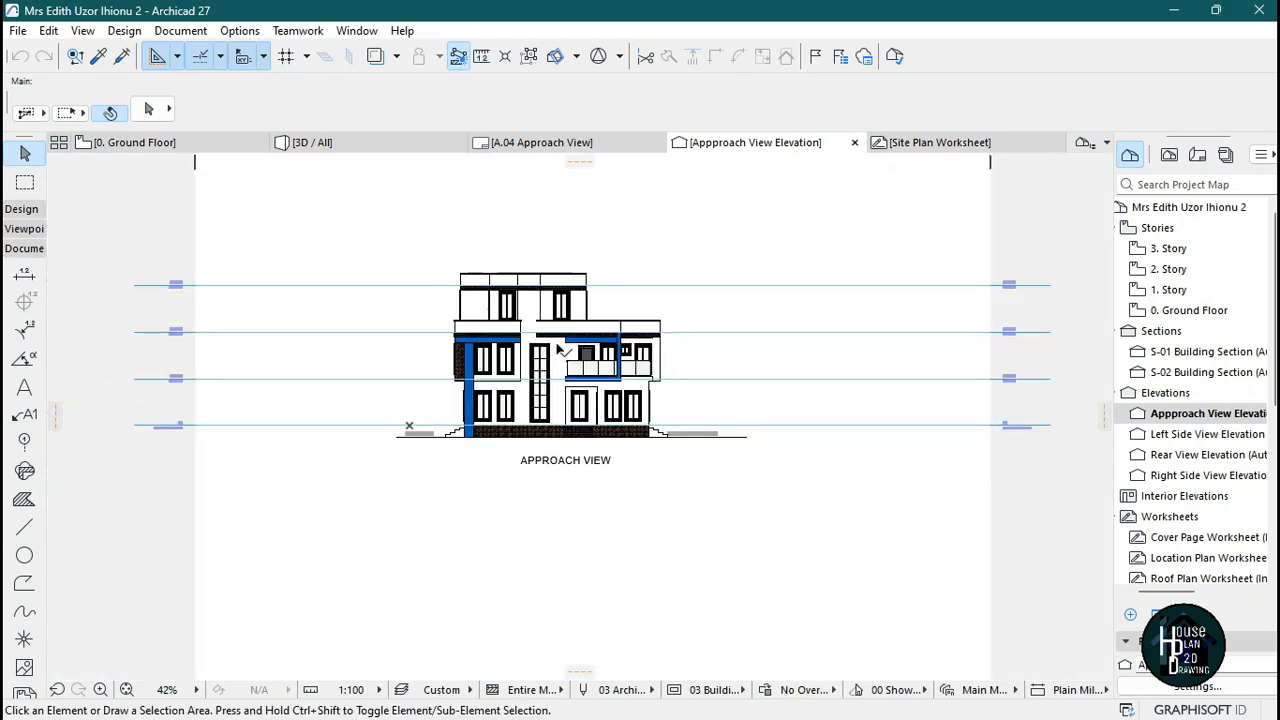
scroll(558, 348, up, 3)
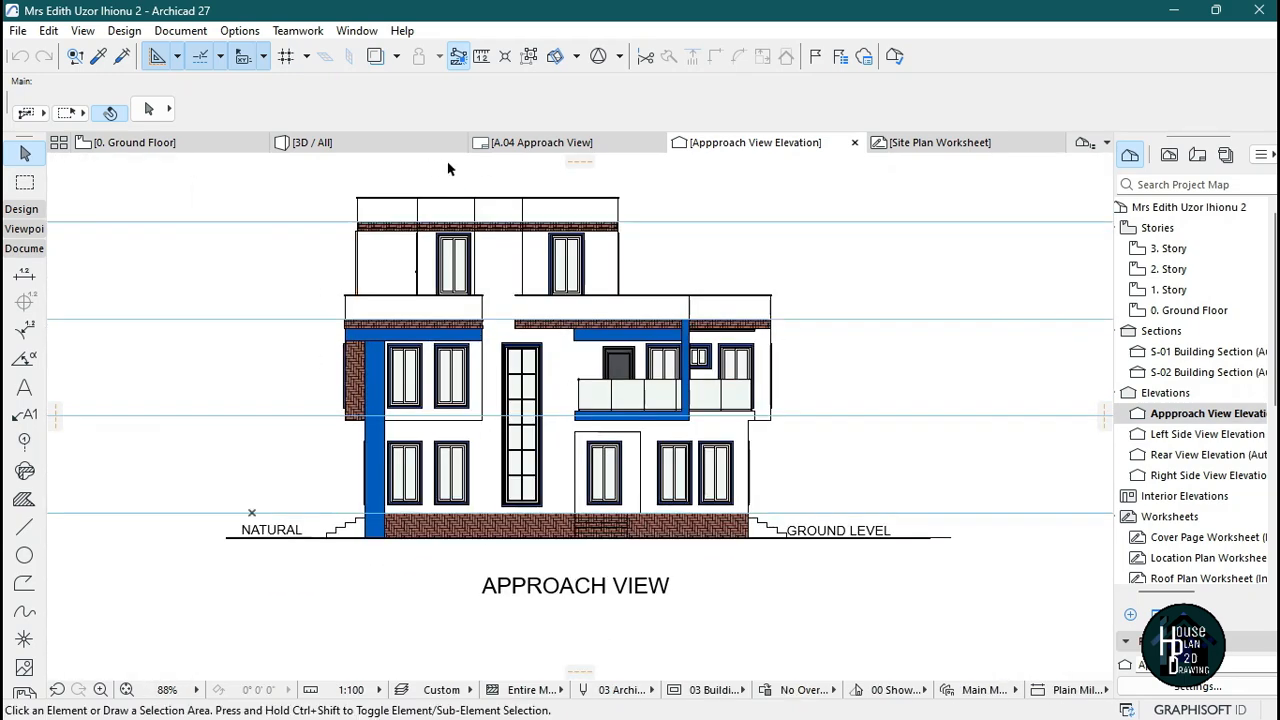
Examine the ground floor plan, its title and the approach elevation marker below it
click(135, 142)
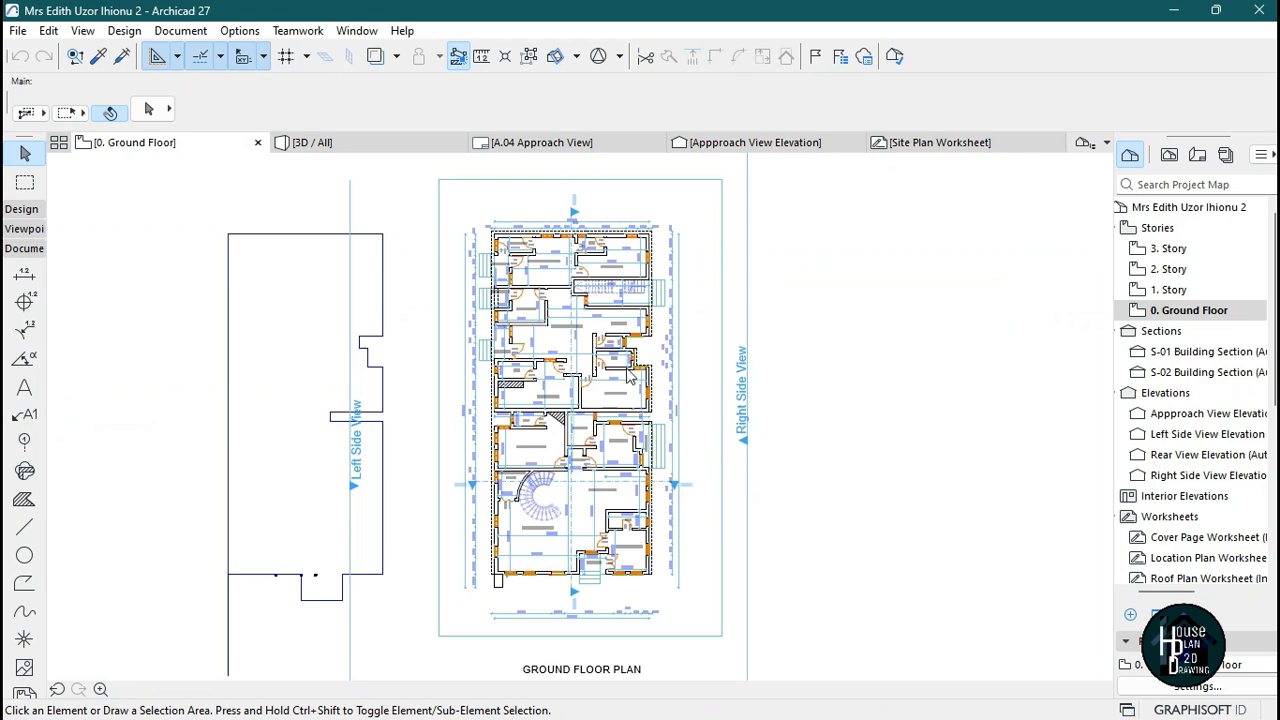
scroll(628, 375, down, 3)
scroll(603, 510, up, 4)
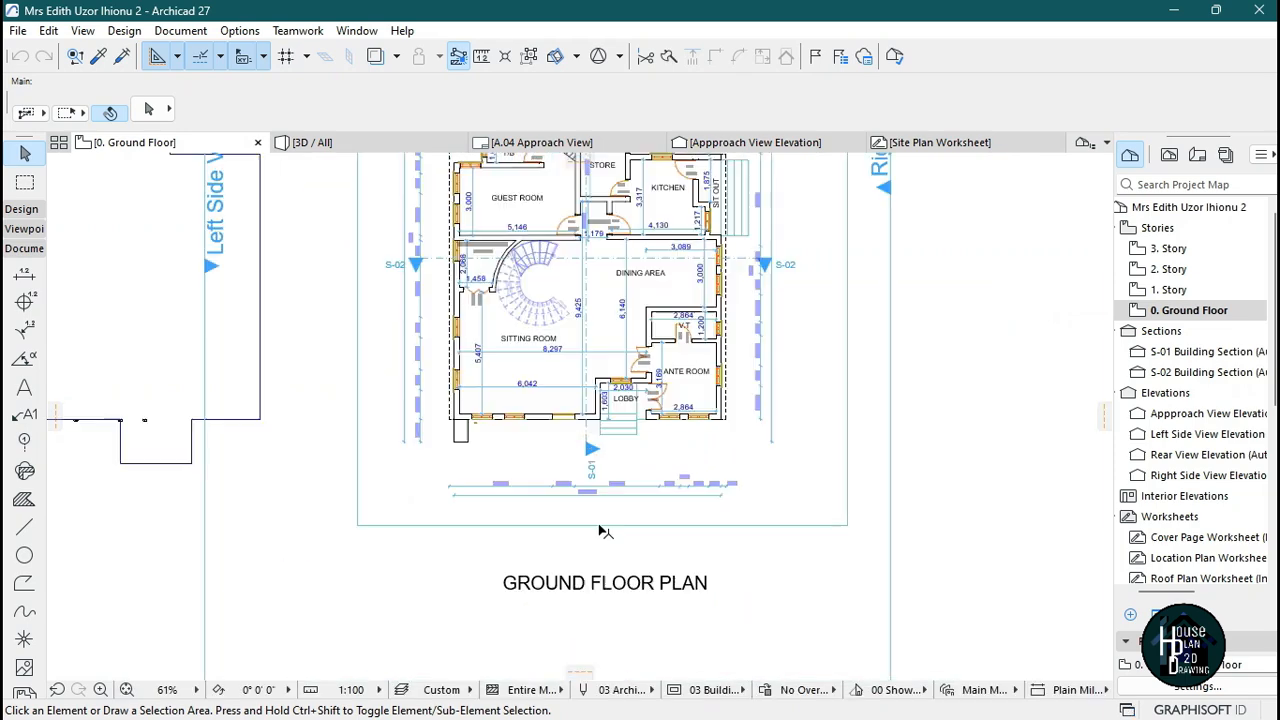
scroll(606, 523, down, 3)
scroll(591, 497, up, 4)
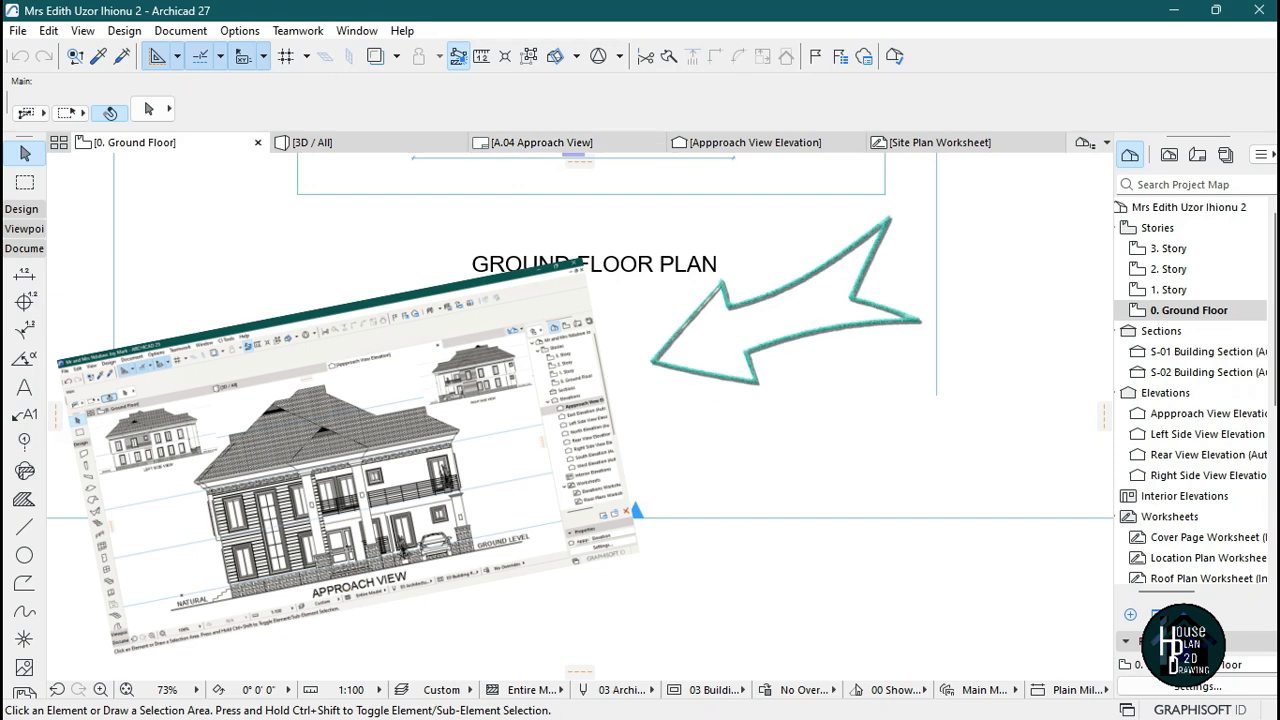
scroll(623, 566, down, 4)
Compare the A.04 Approach View layout with the source approach view elevation
click(543, 143)
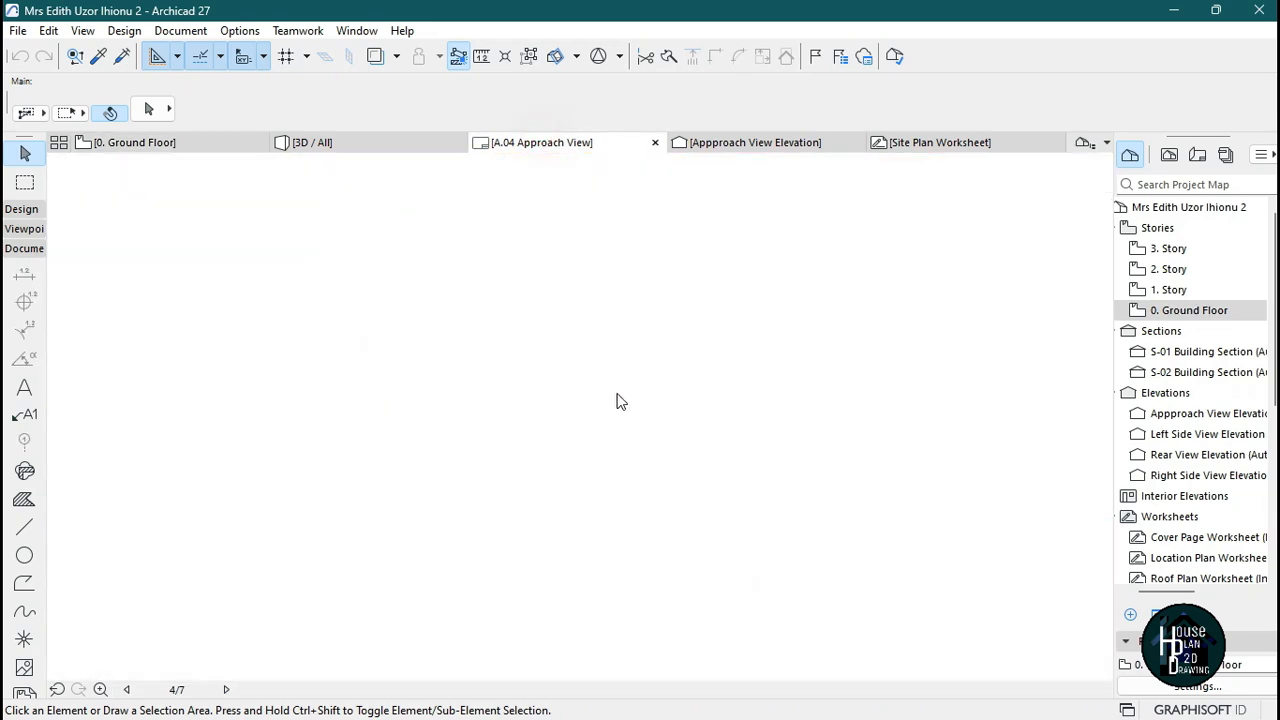
scroll(601, 394, down, 2)
scroll(597, 344, up, 2)
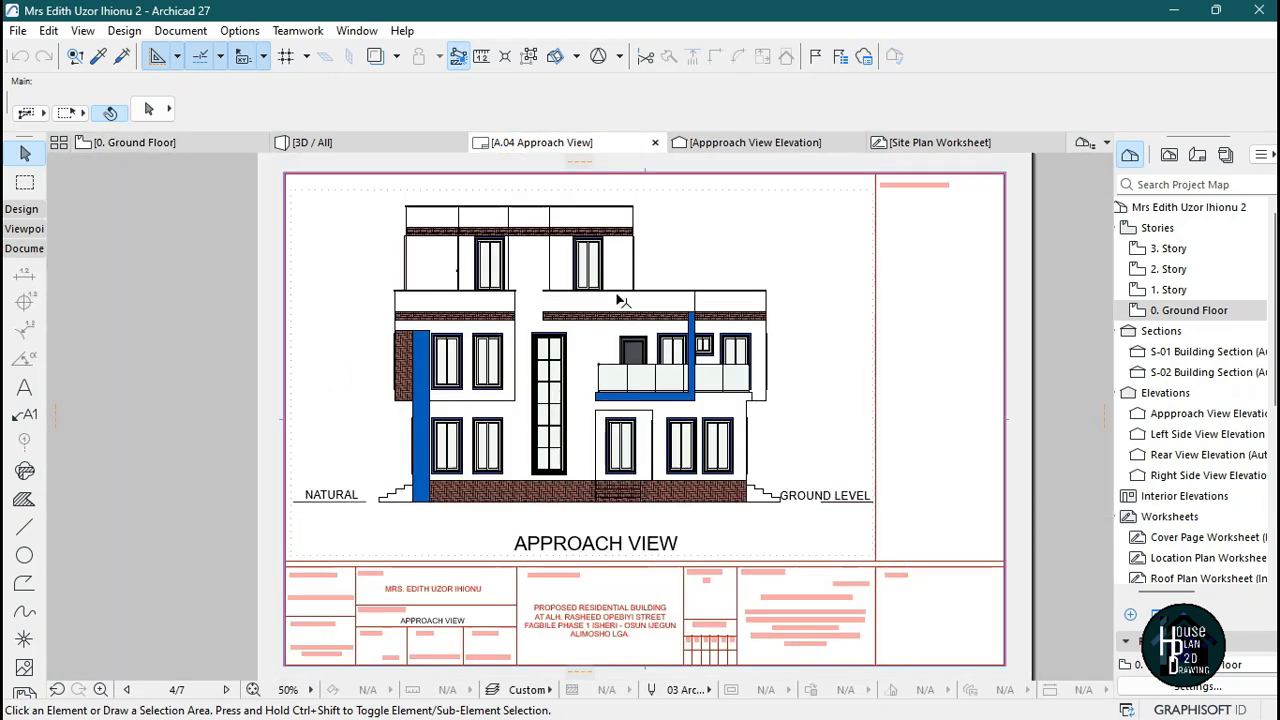
click(753, 145)
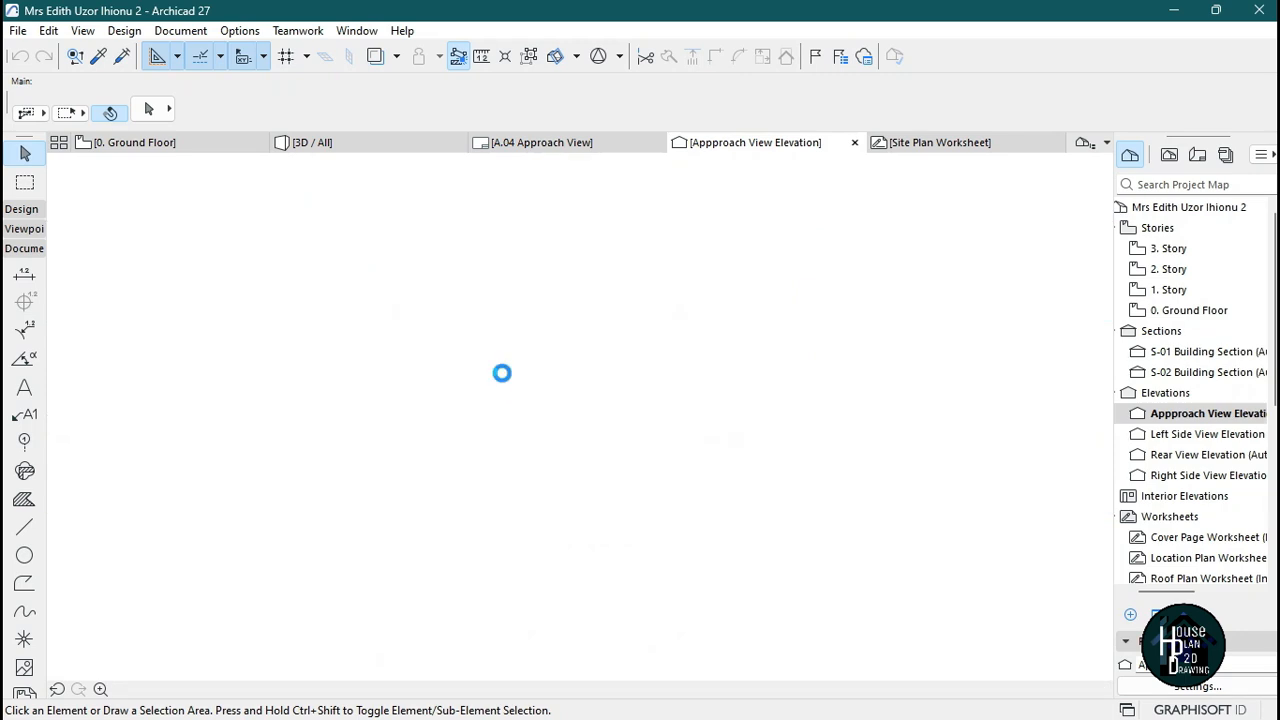
scroll(550, 360, down, 3)
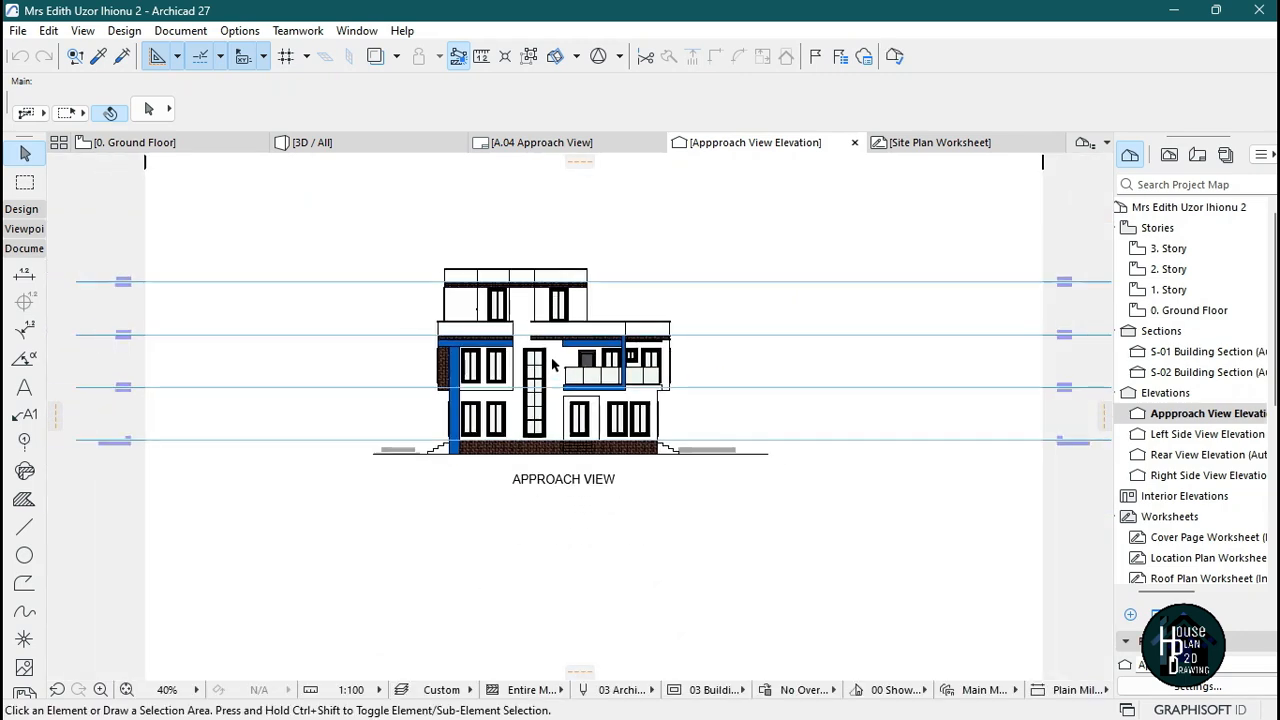
scroll(536, 298, up, 2)
Inspect the title block fields along the lower edge of the A.04 Approach View layout
click(530, 143)
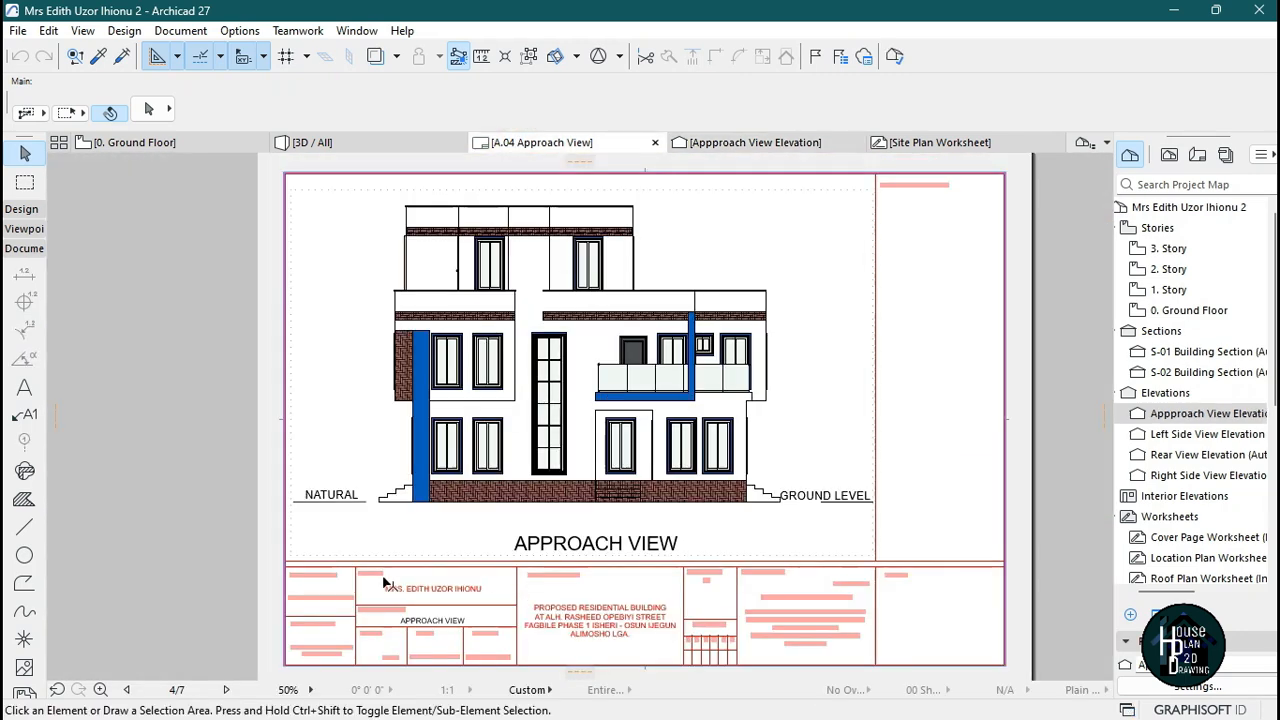
scroll(607, 641, down, 1)
scroll(595, 615, up, 4)
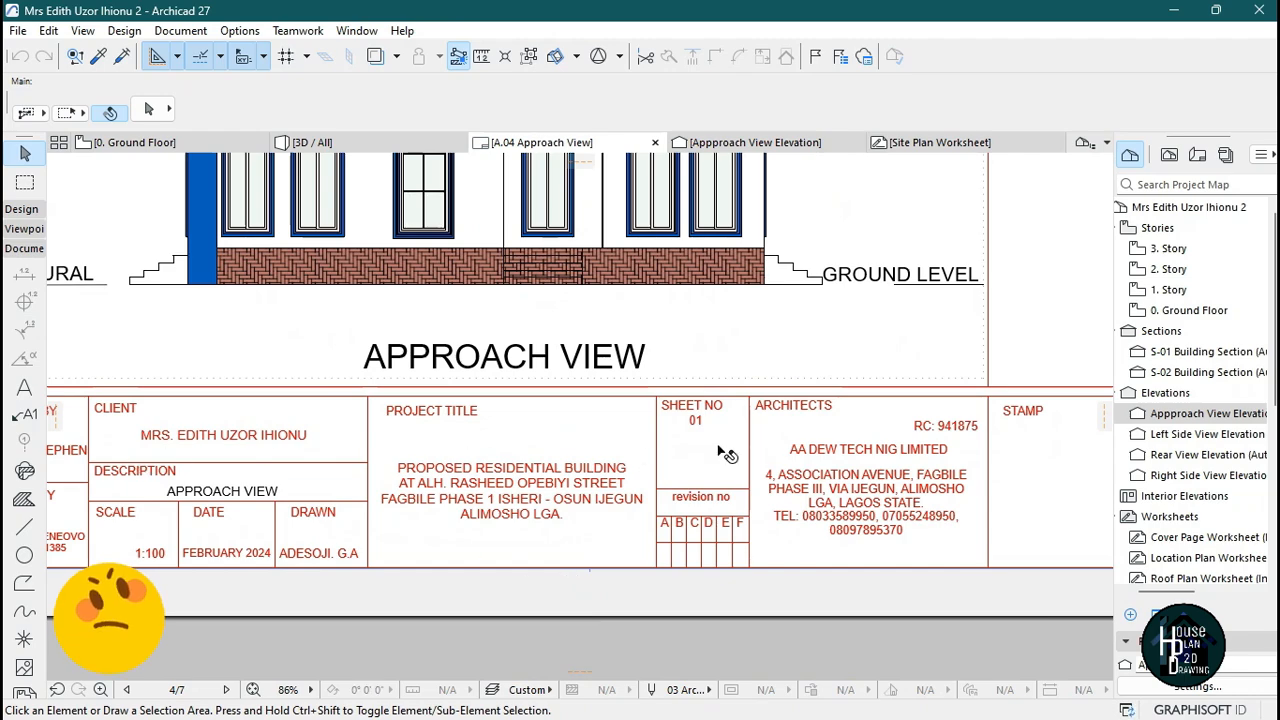
scroll(820, 470, down, 5)
scroll(727, 432, down, 4)
scroll(888, 280, up, 4)
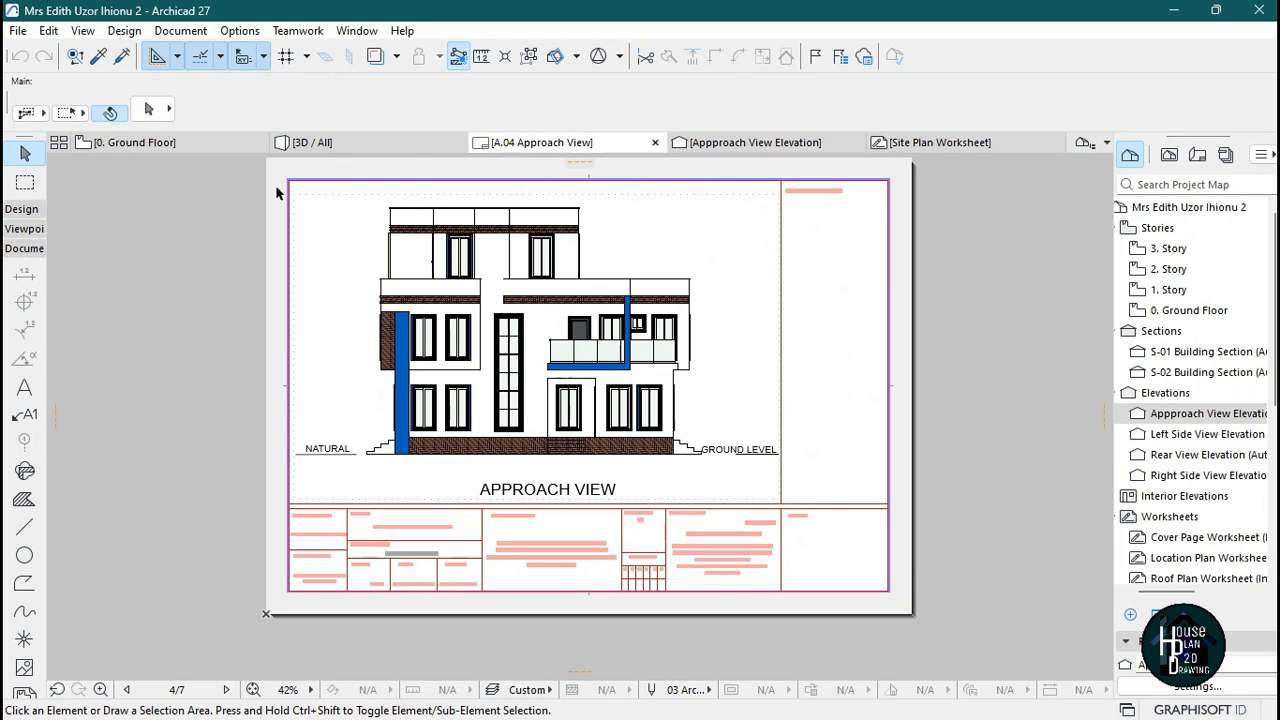
Switch to the other house plan project in Archicad 25 and look over its ground floor plan
click(1178, 13)
click(849, 699)
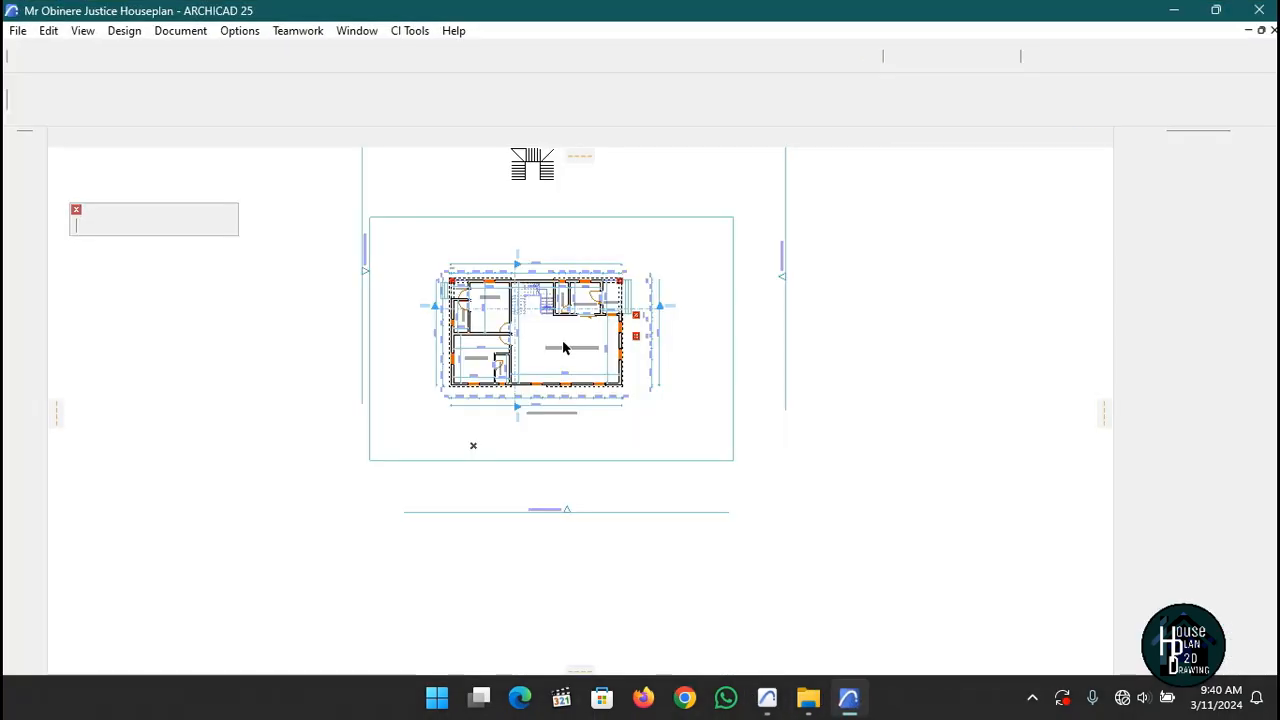
scroll(508, 296, up, 5)
scroll(528, 302, down, 2)
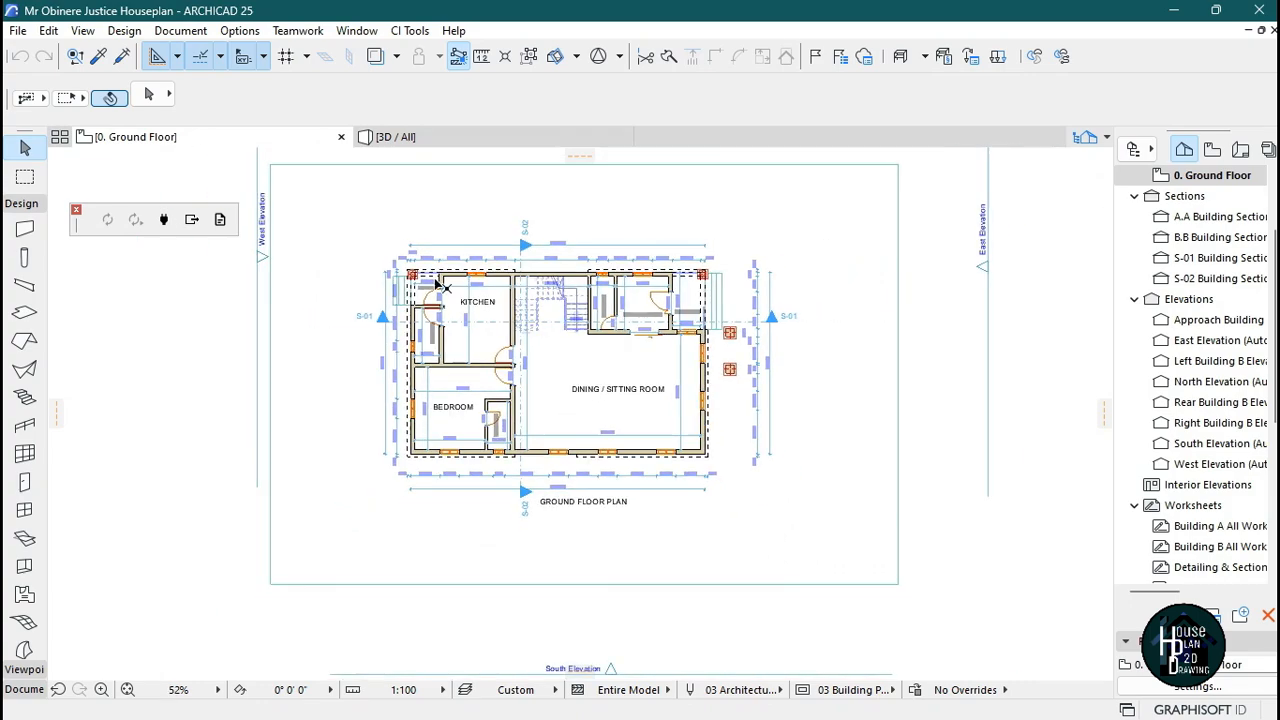
scroll(598, 262, down, 2)
scroll(615, 265, up, 2)
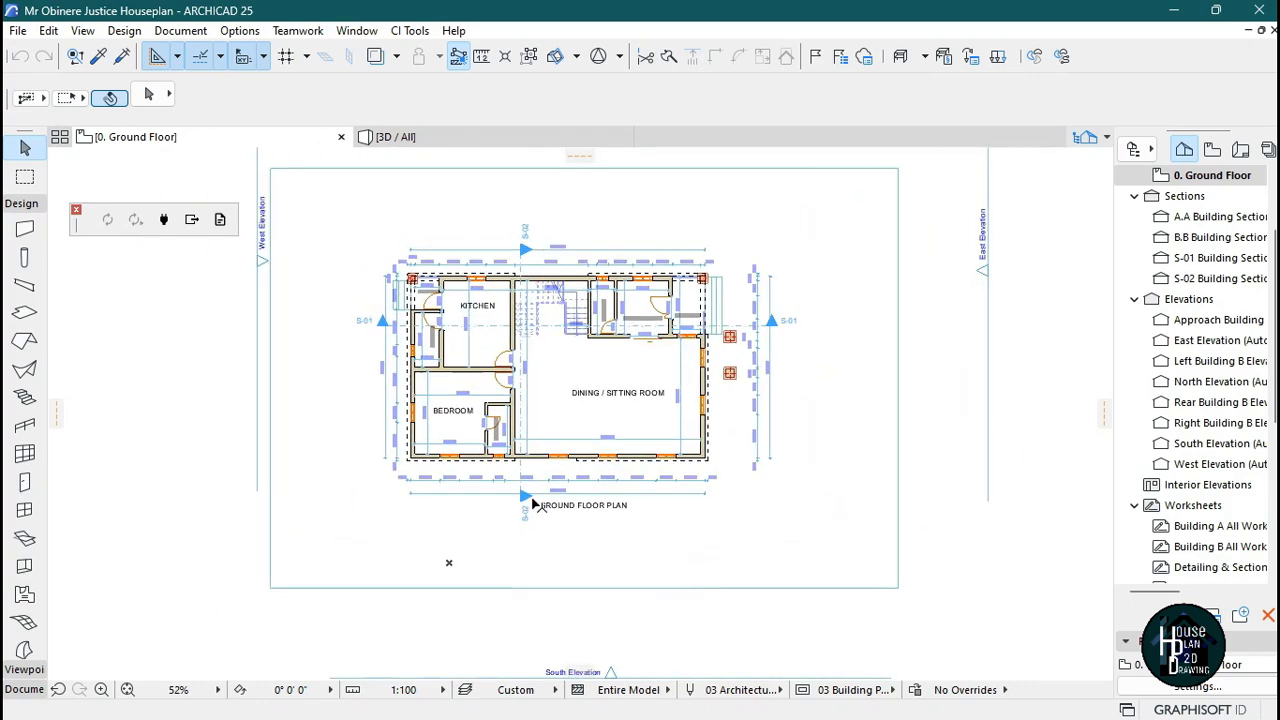
scroll(635, 258, down, 3)
scroll(640, 255, up, 4)
scroll(849, 286, down, 2)
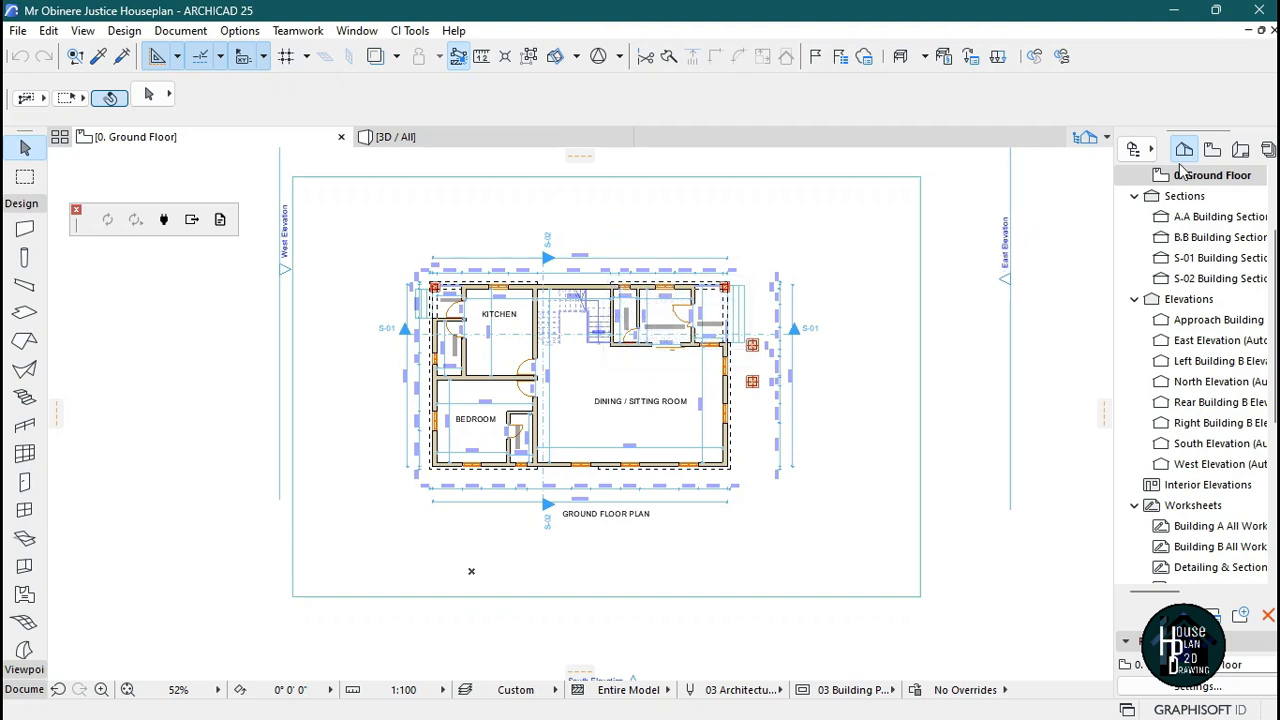
Delete the A.01 Floor Plans subset and all its layouts from the layout book
click(1241, 150)
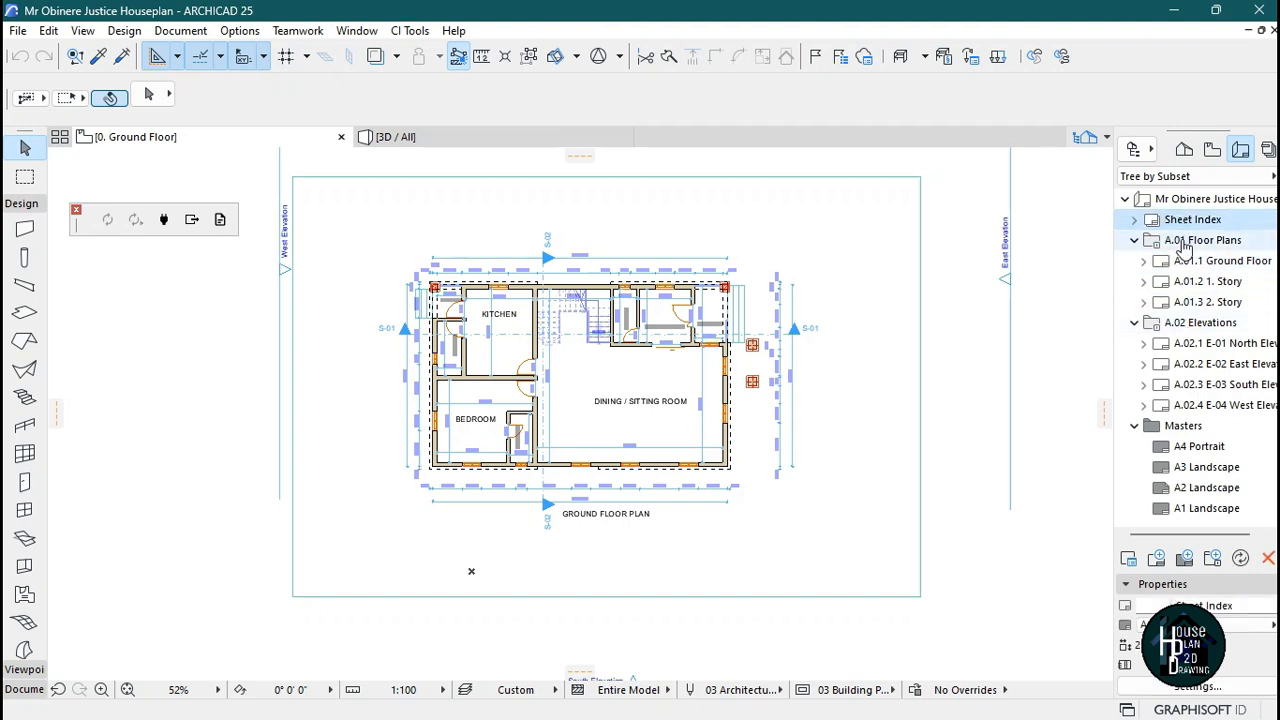
click(1190, 241)
right_click(1188, 242)
click(1183, 325)
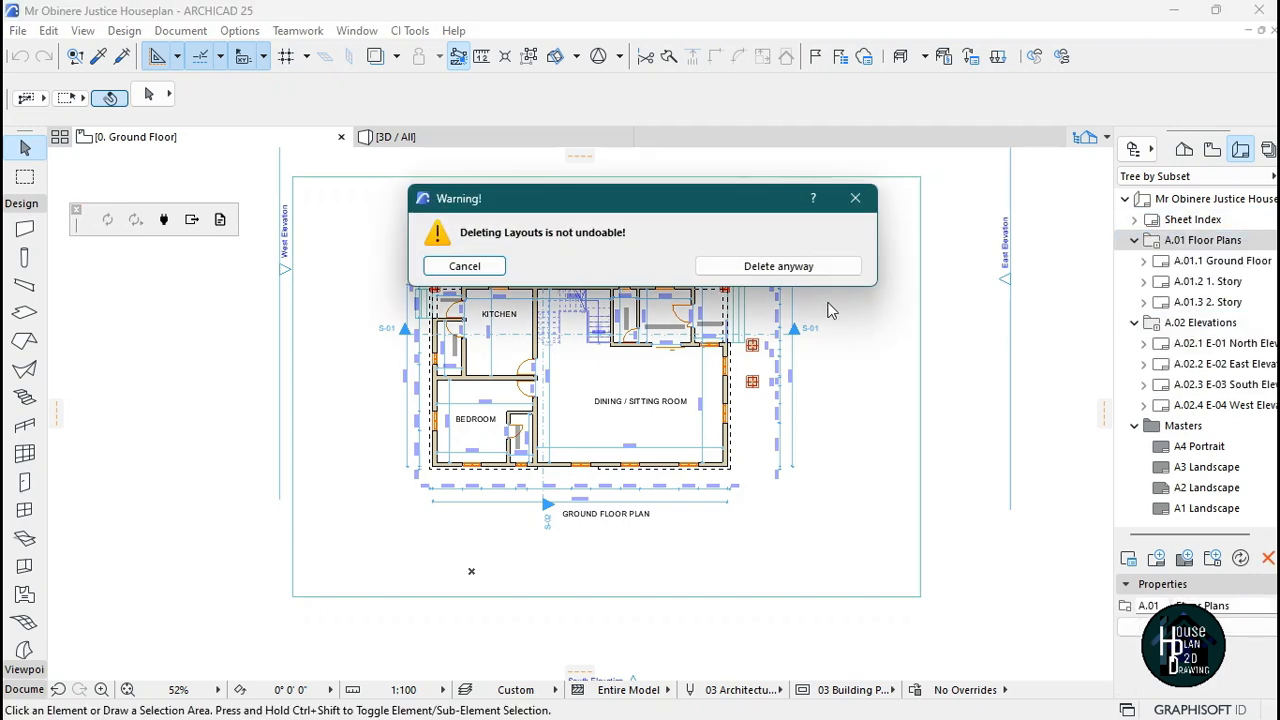
click(822, 272)
Delete the remaining Elevations subset and its layouts from the layout book
click(1195, 241)
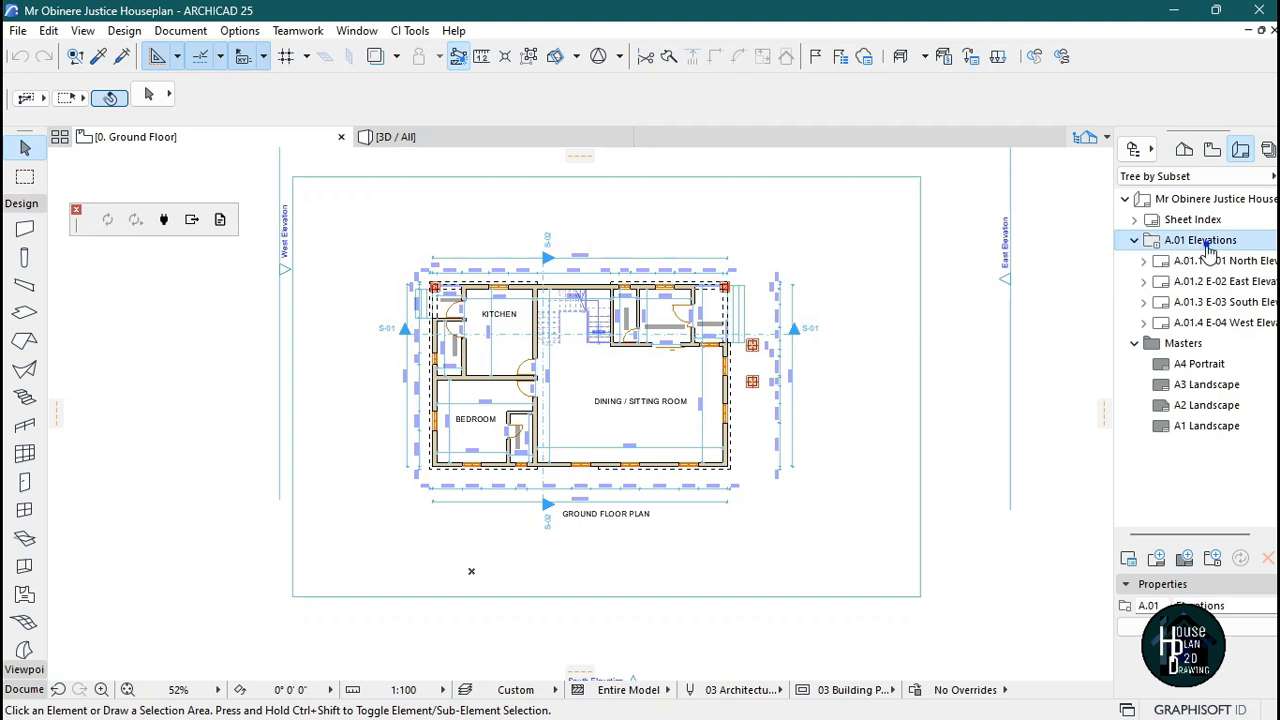
right_click(1195, 241)
click(1185, 330)
click(822, 268)
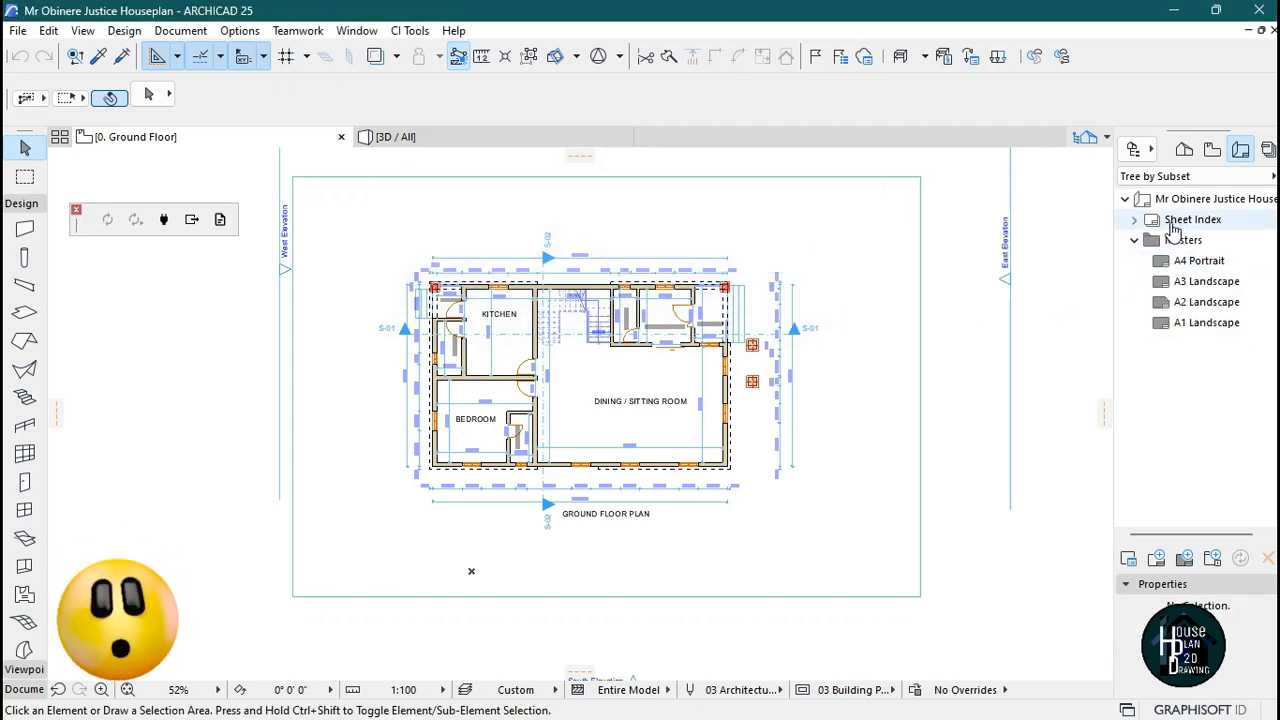
Create a new layout named Approach View based on the A2 Landscape master layout
click(1181, 224)
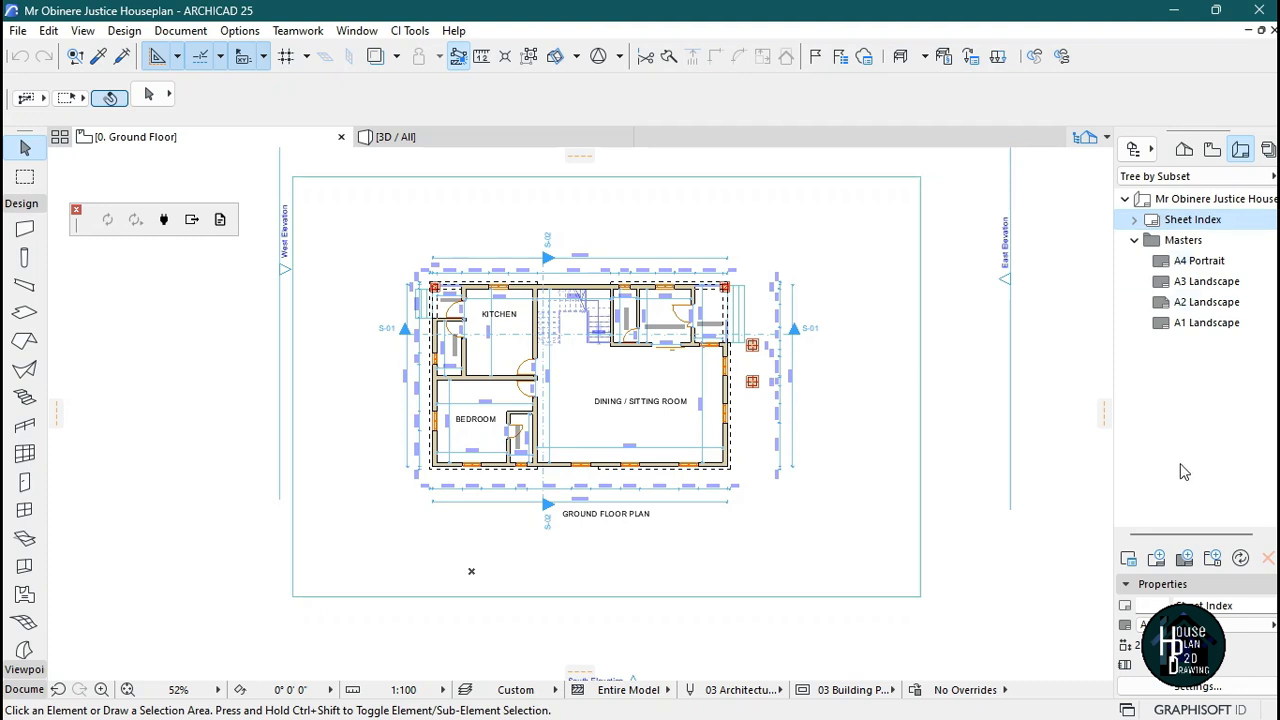
click(1158, 560)
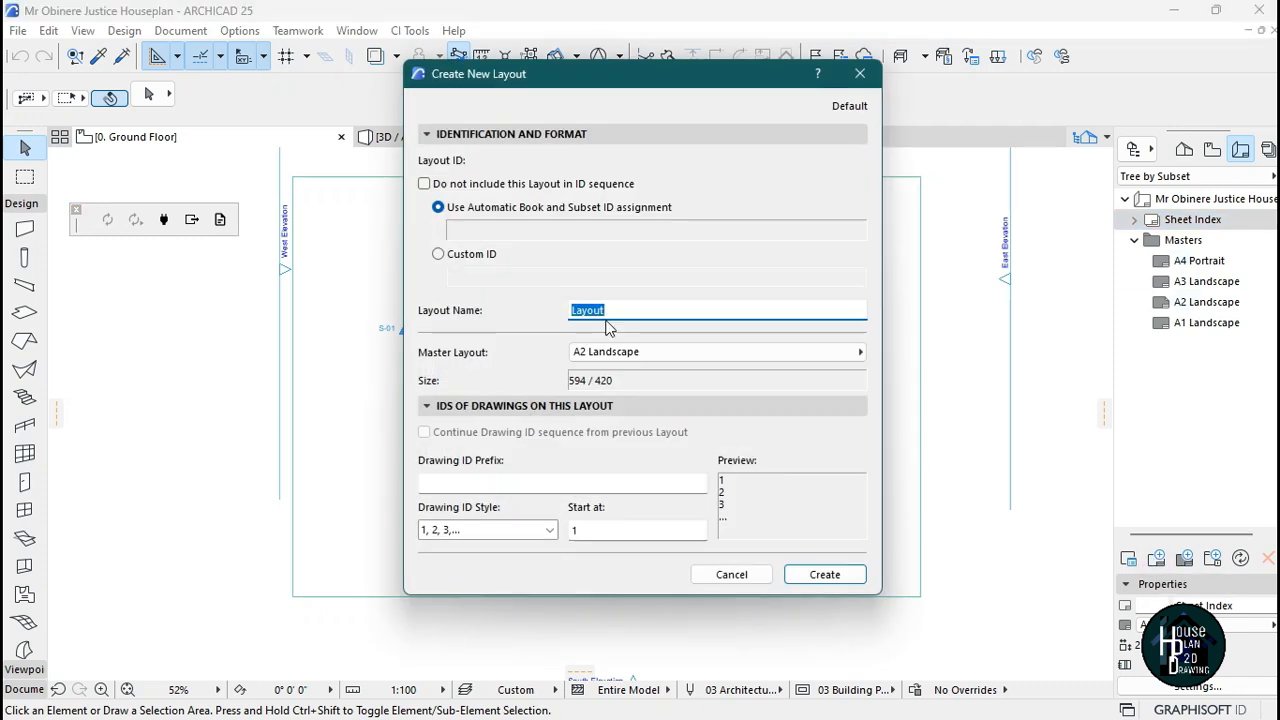
text(ach View)
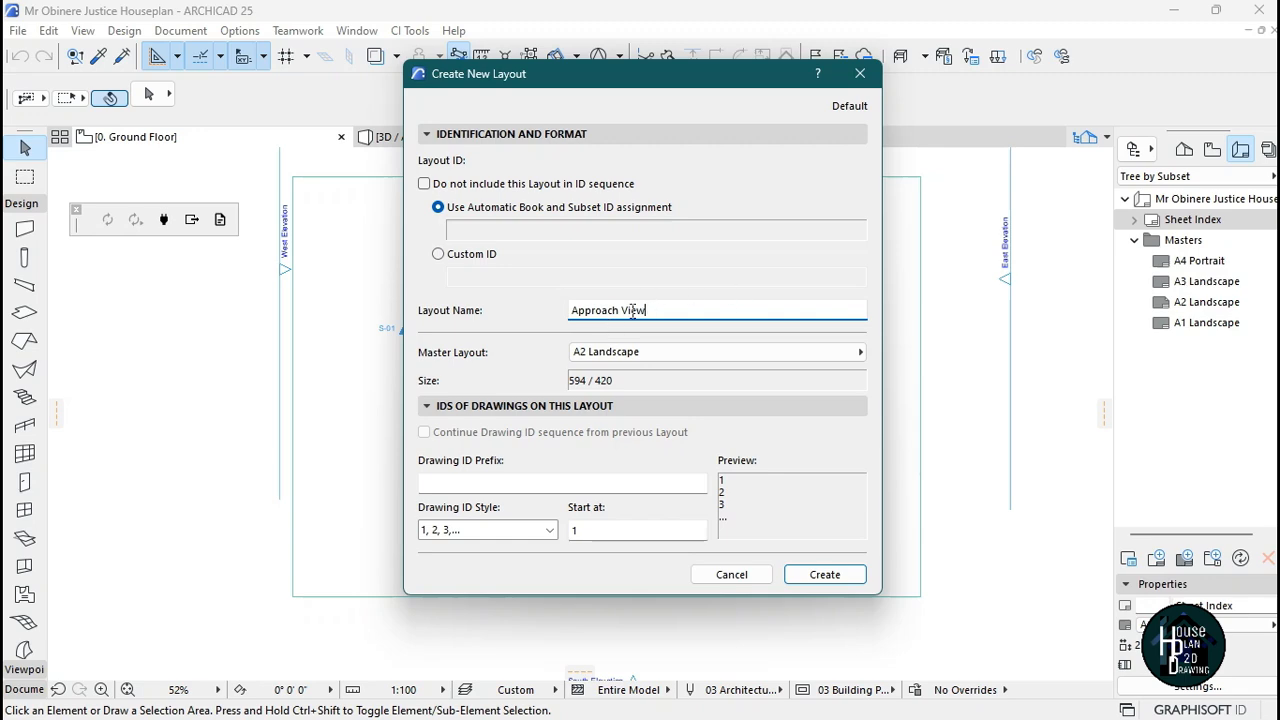
click(826, 575)
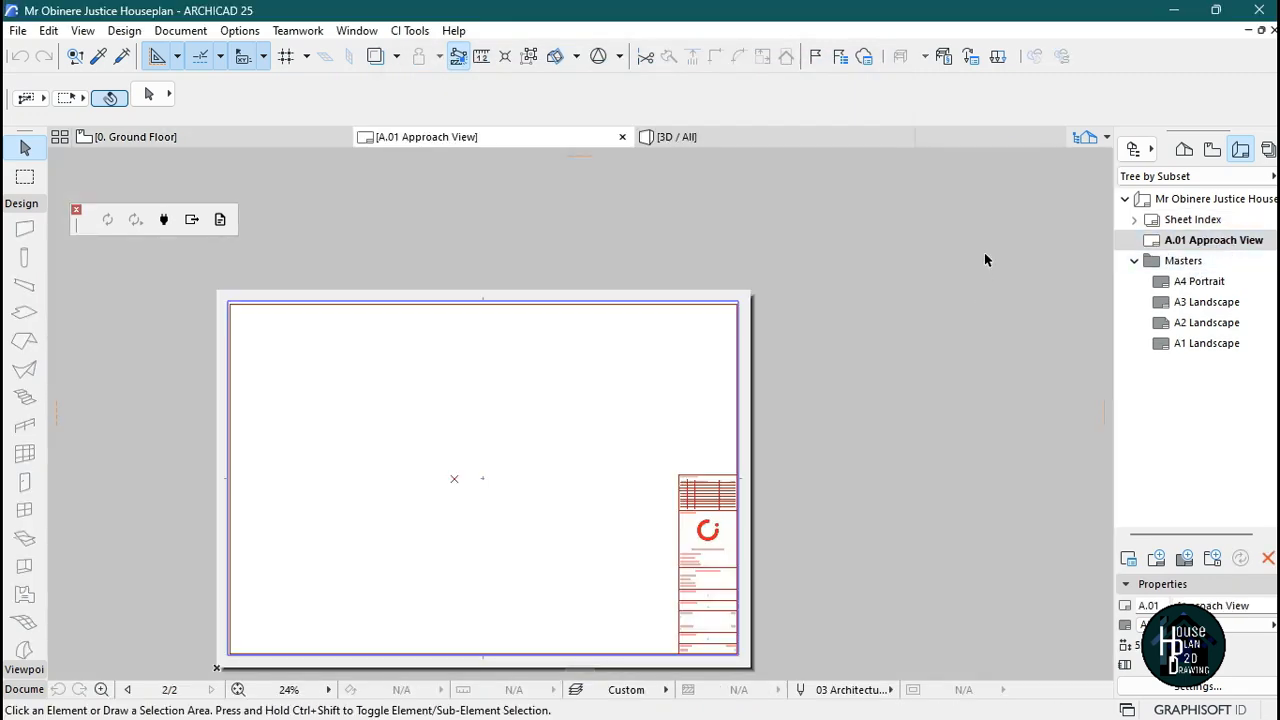
Examine the default title block on the new Approach View layout, including its company and project fields
scroll(984, 252, down, 3)
scroll(784, 362, up, 4)
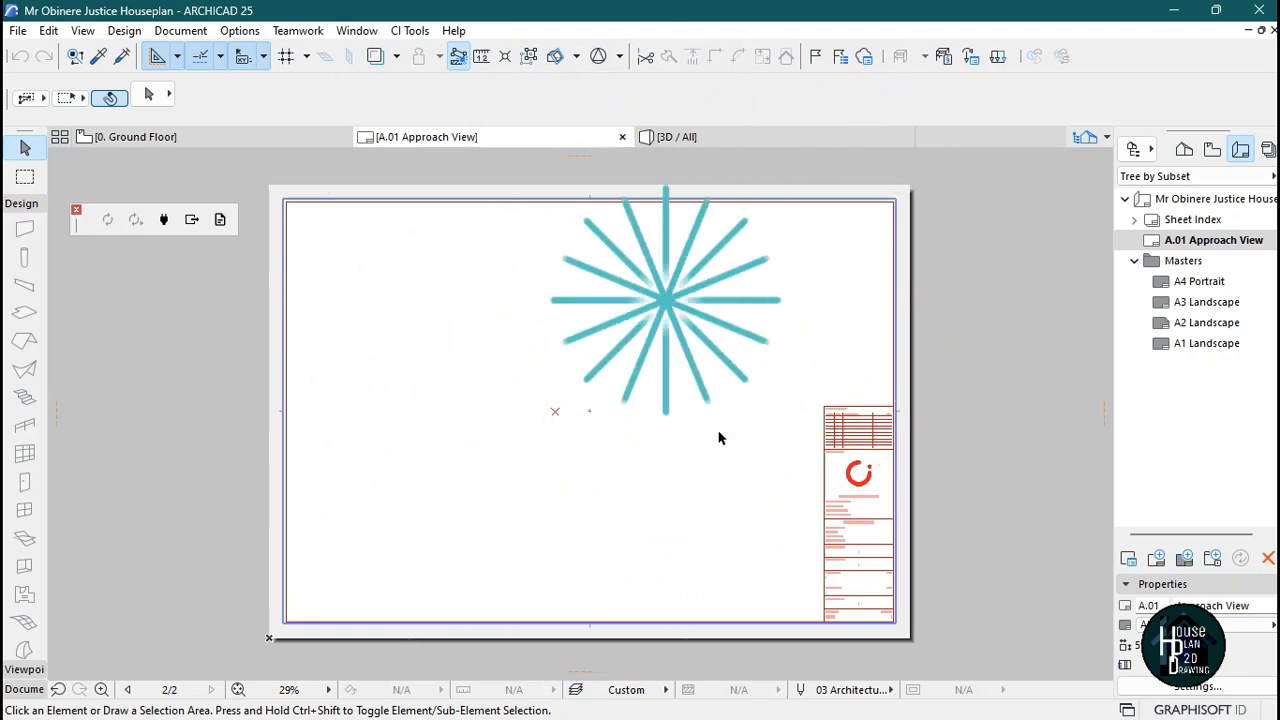
scroll(846, 486, up, 3)
scroll(905, 497, up, 5)
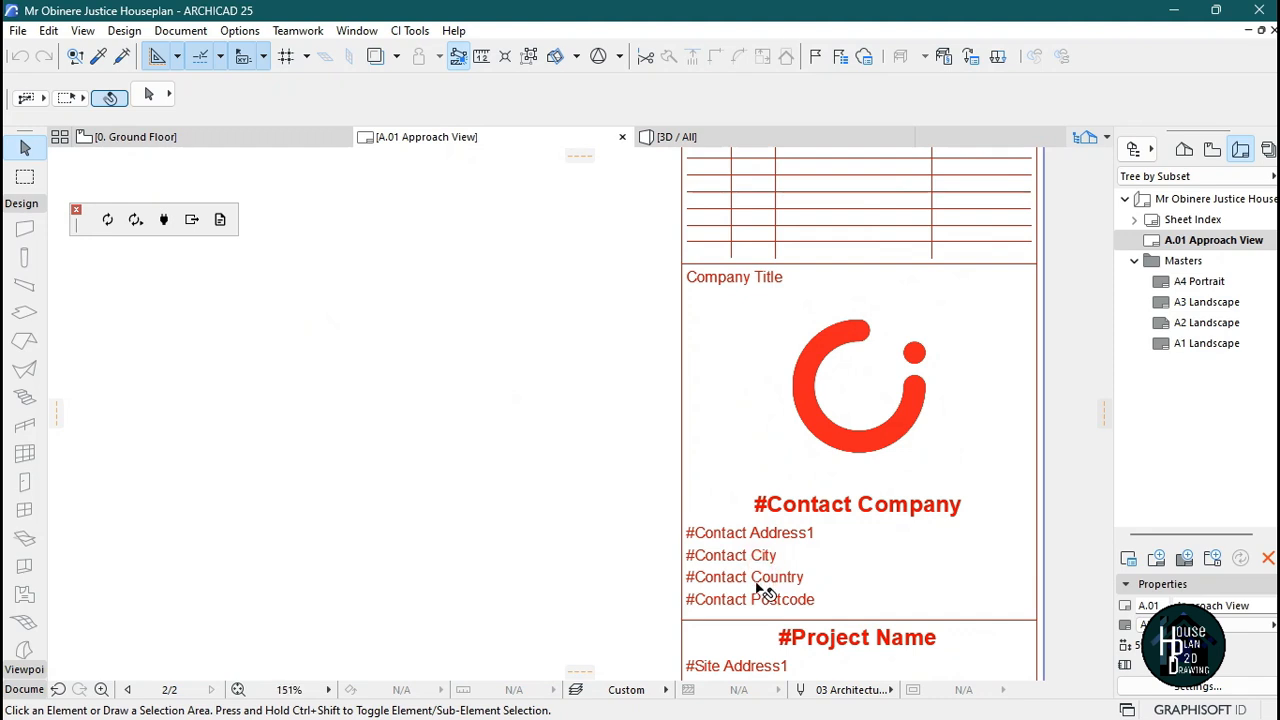
Open the A3 Landscape master layout from the layout book's masters
scroll(780, 480, down, 5)
scroll(608, 277, down, 3)
scroll(400, 297, up, 2)
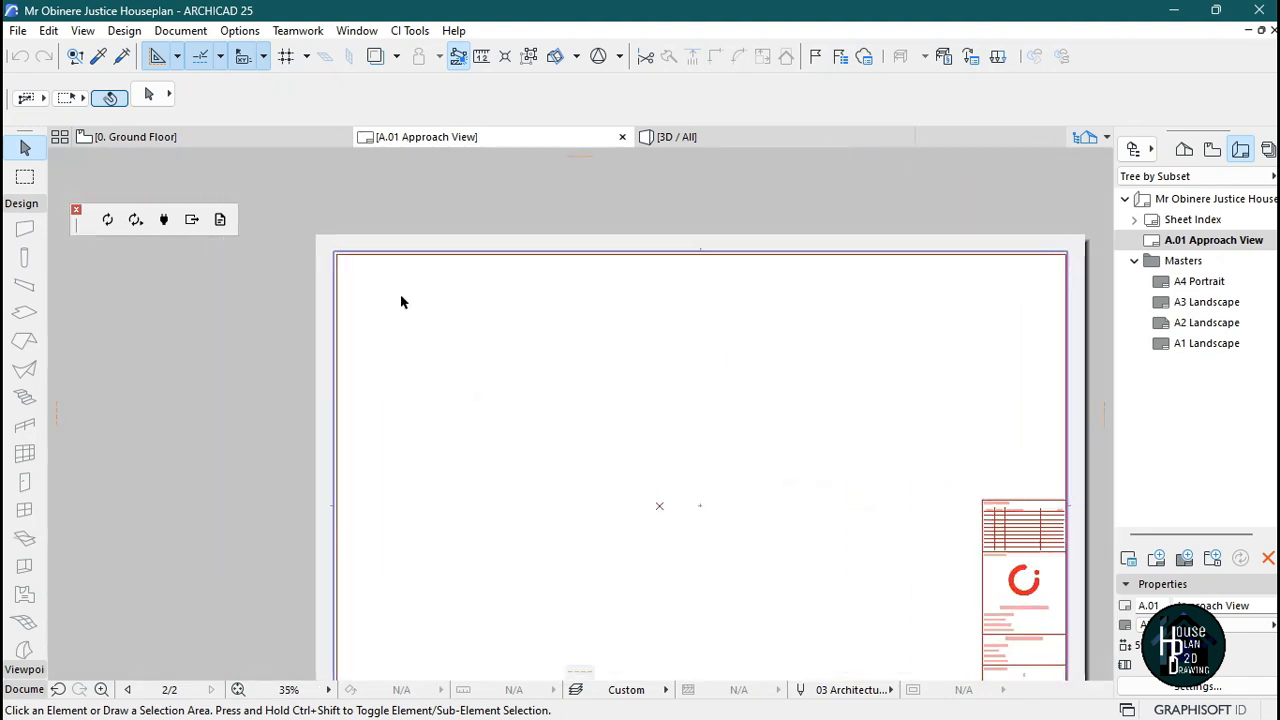
scroll(420, 397, down, 2)
scroll(612, 480, down, 1)
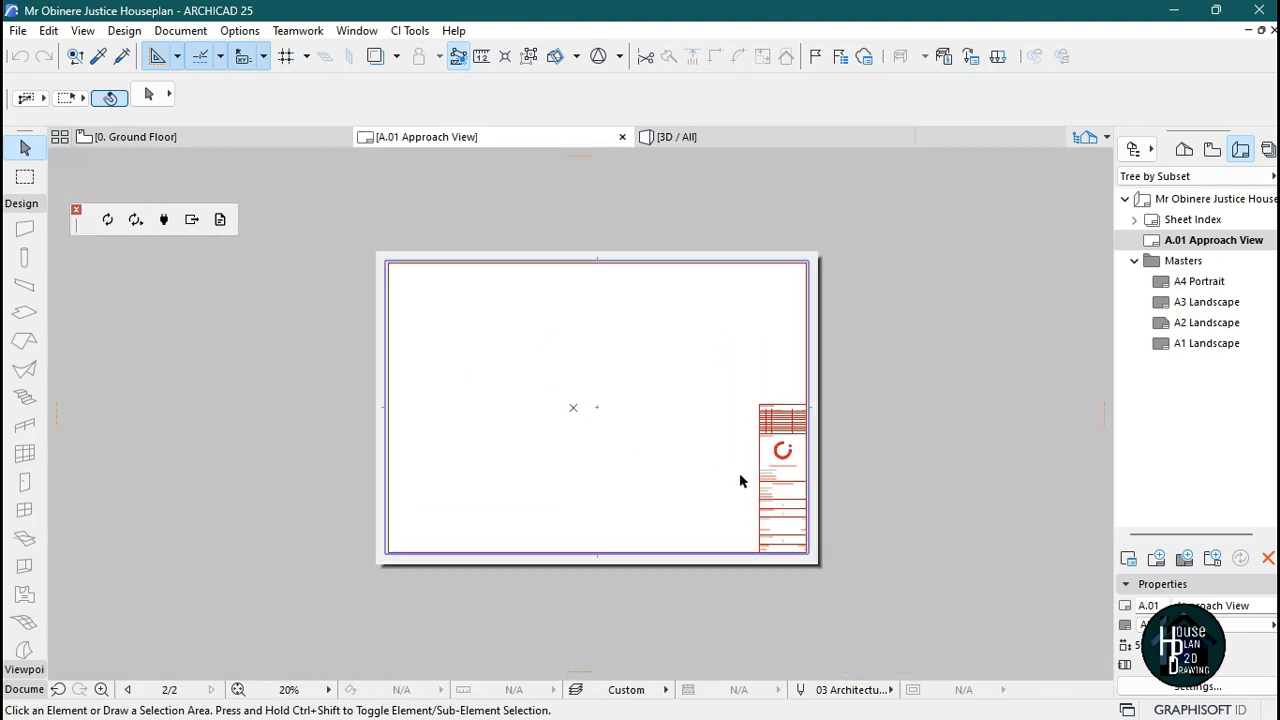
scroll(580, 457, up, 2)
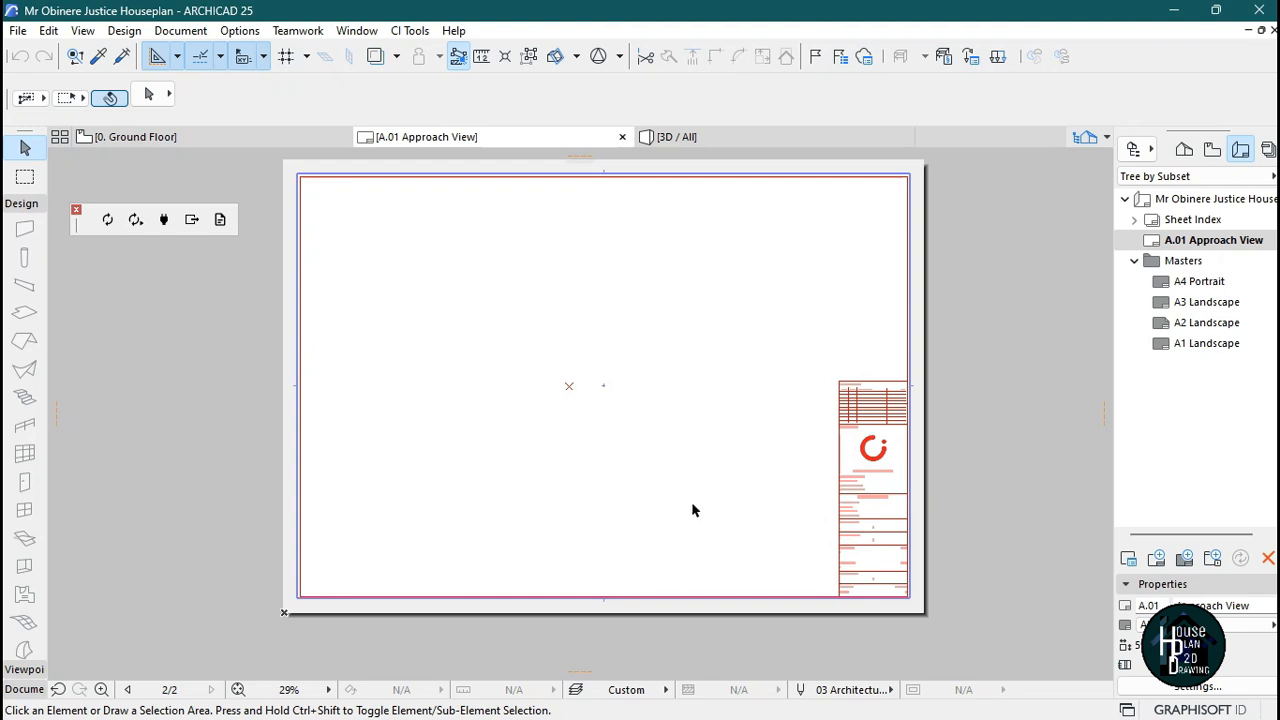
click(1201, 305)
double_click(1203, 308)
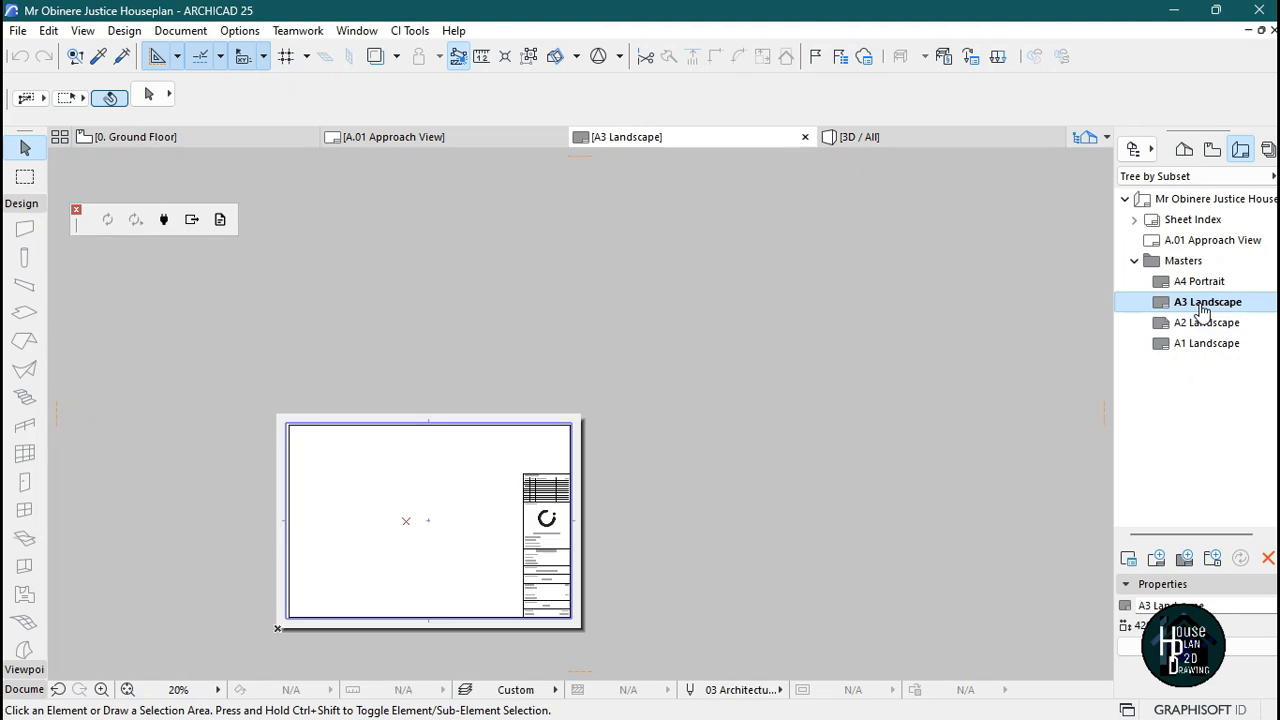
scroll(571, 477, up, 4)
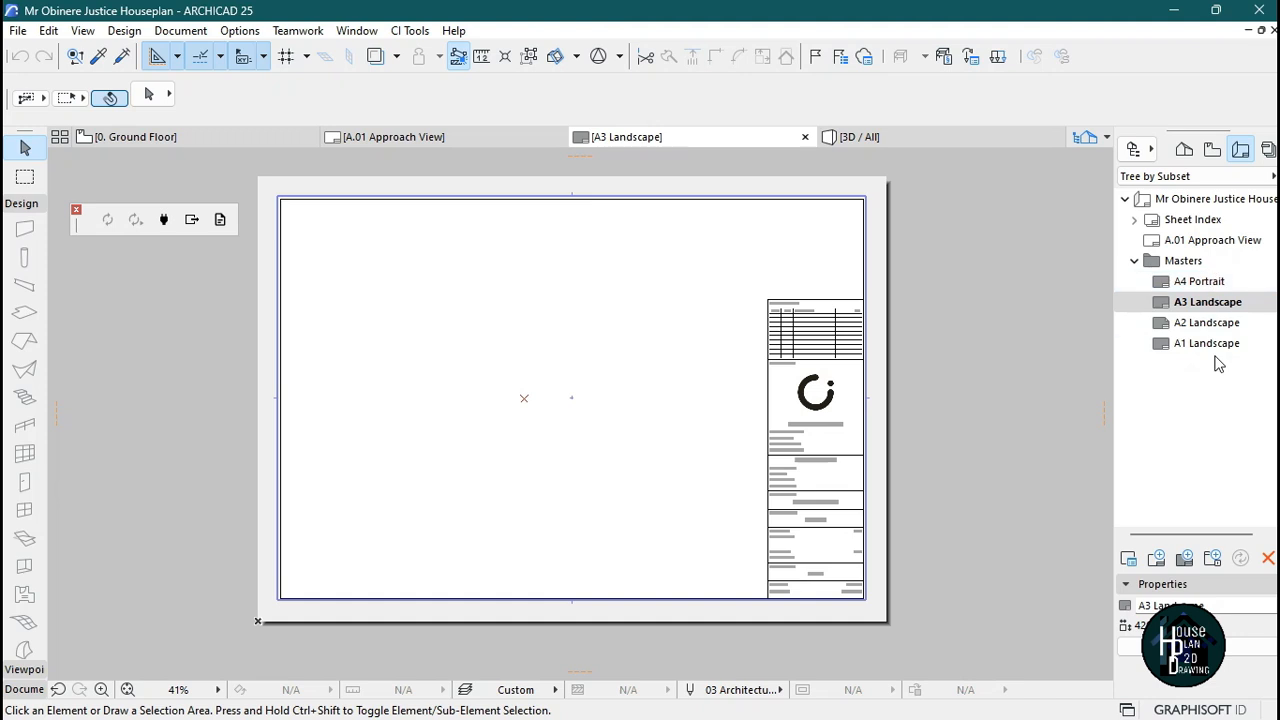
Try to delete the A4 Portrait master layout
click(1203, 284)
right_click(1203, 285)
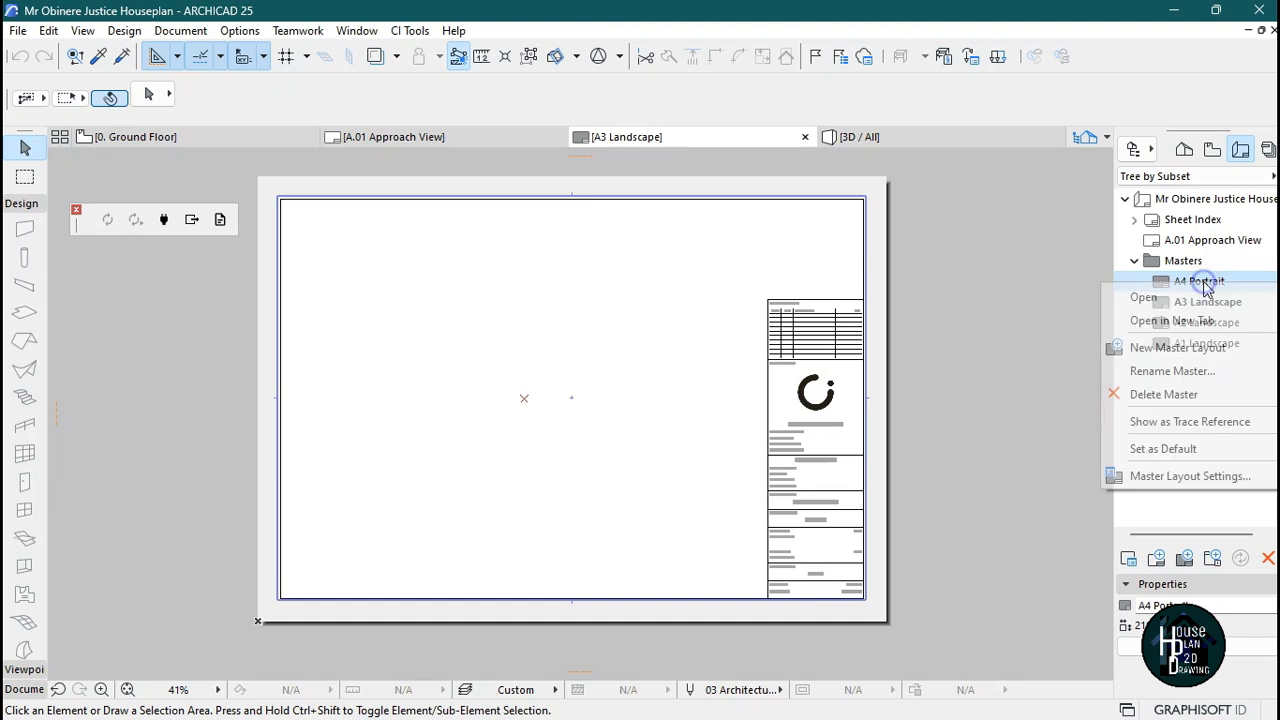
click(1152, 394)
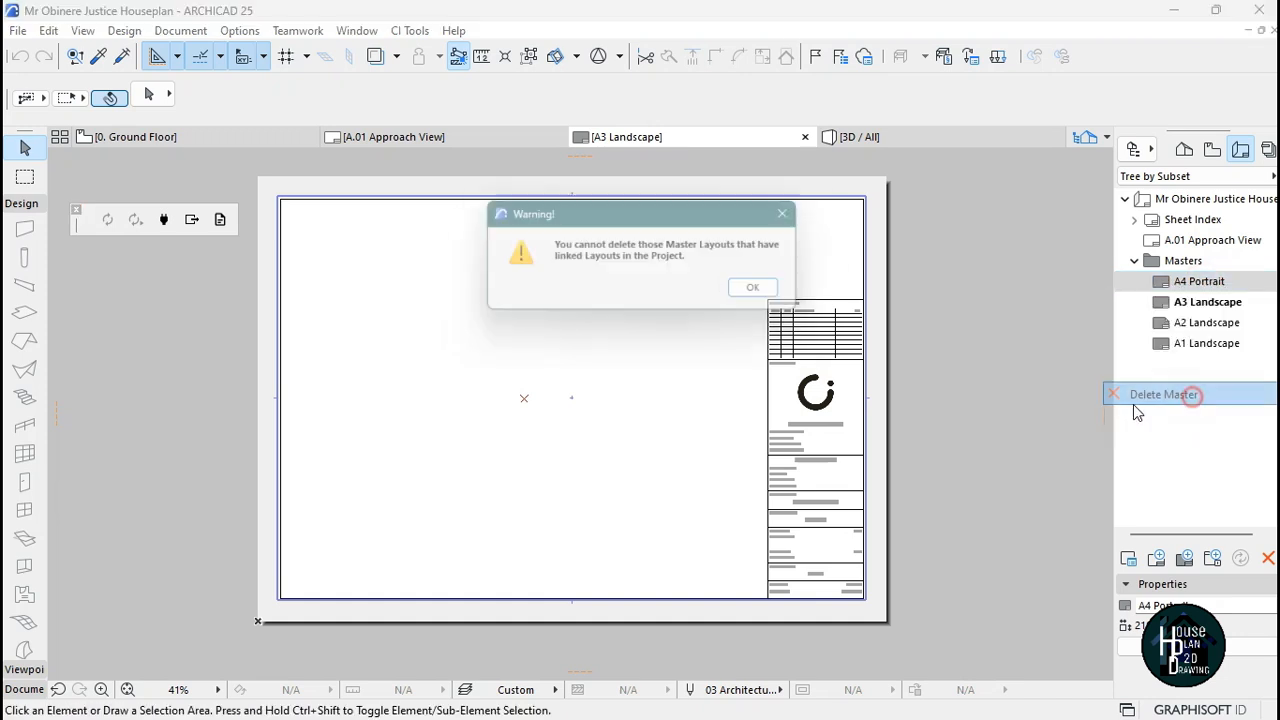
click(763, 293)
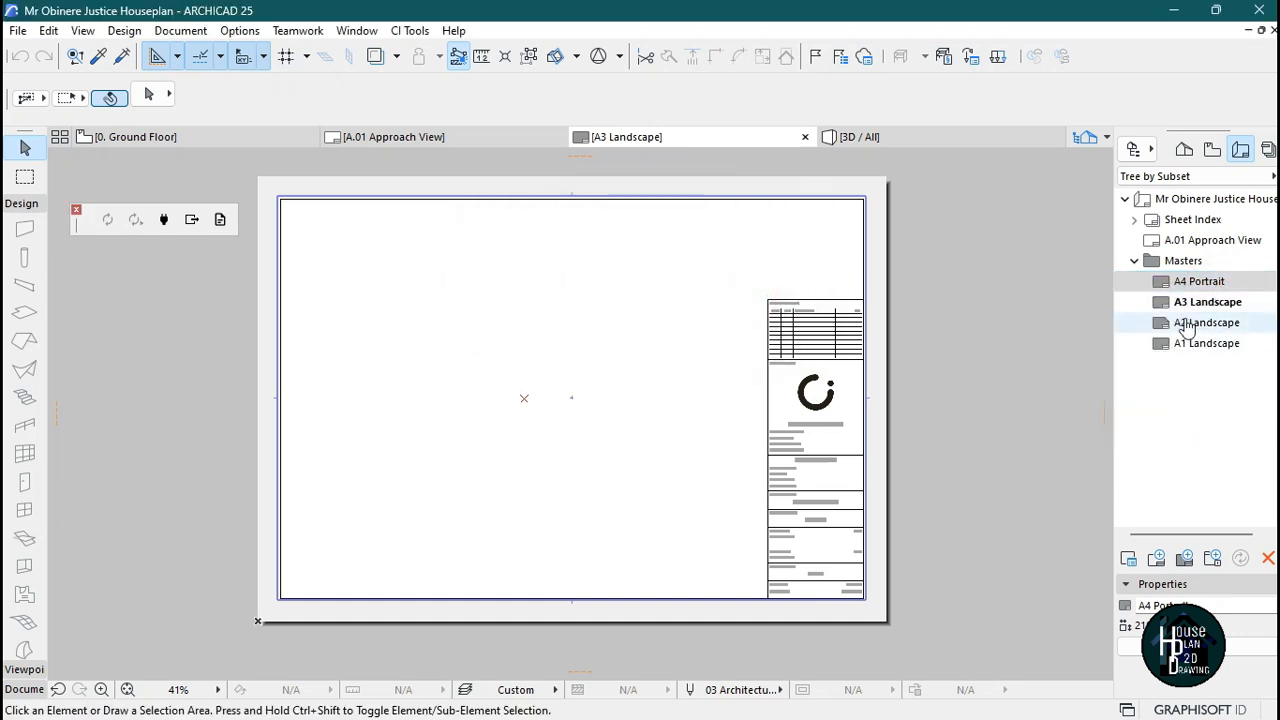
Change the Approach View layout's master layout to A3 Landscape
click(1210, 243)
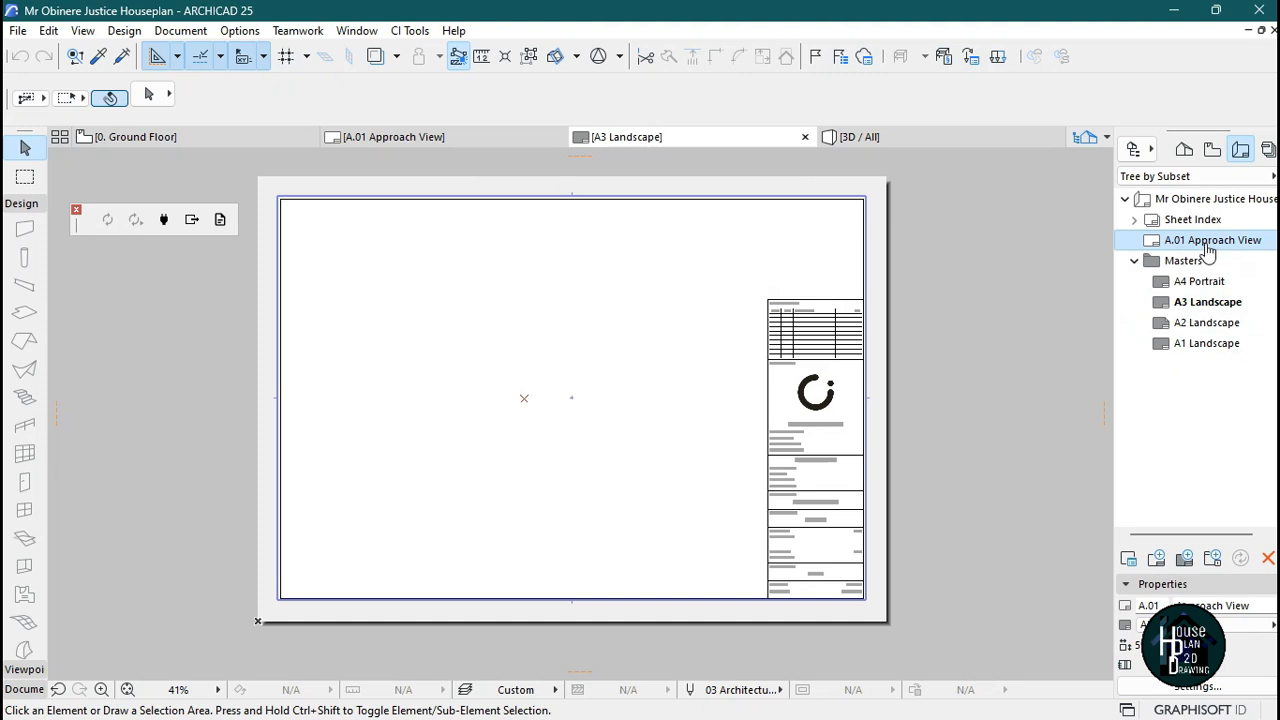
right_click(1208, 250)
click(1190, 436)
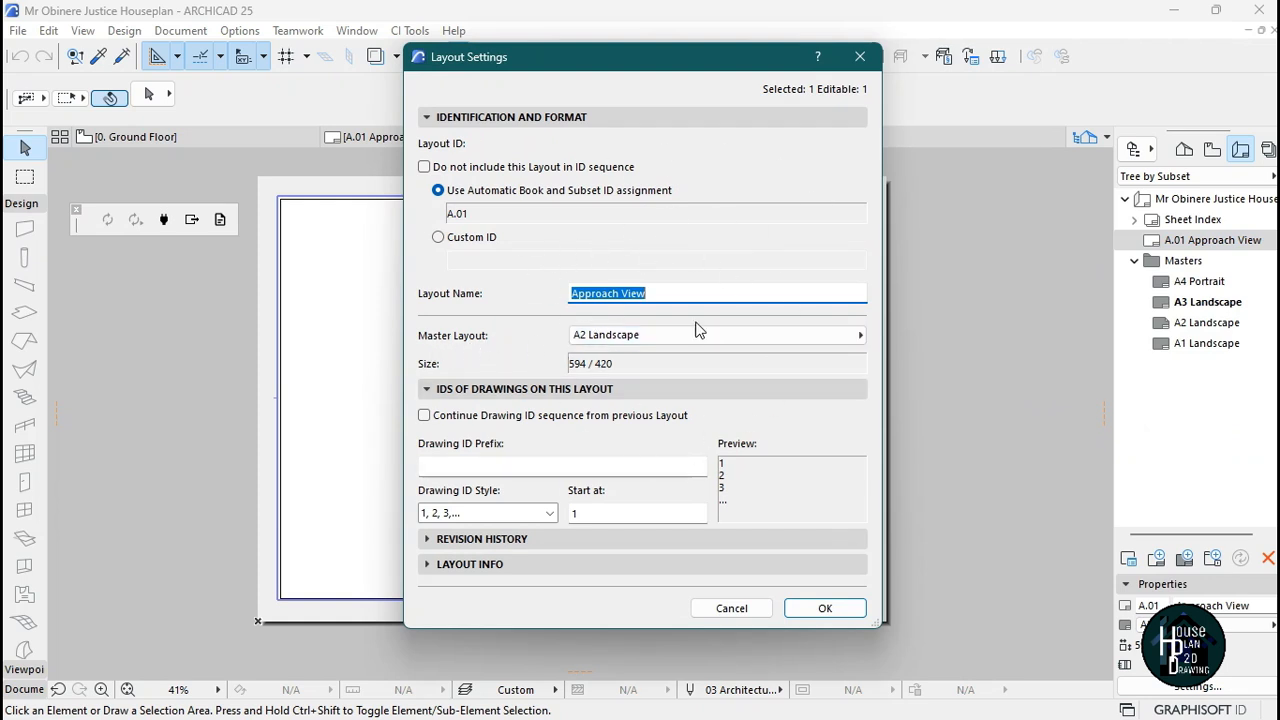
click(612, 340)
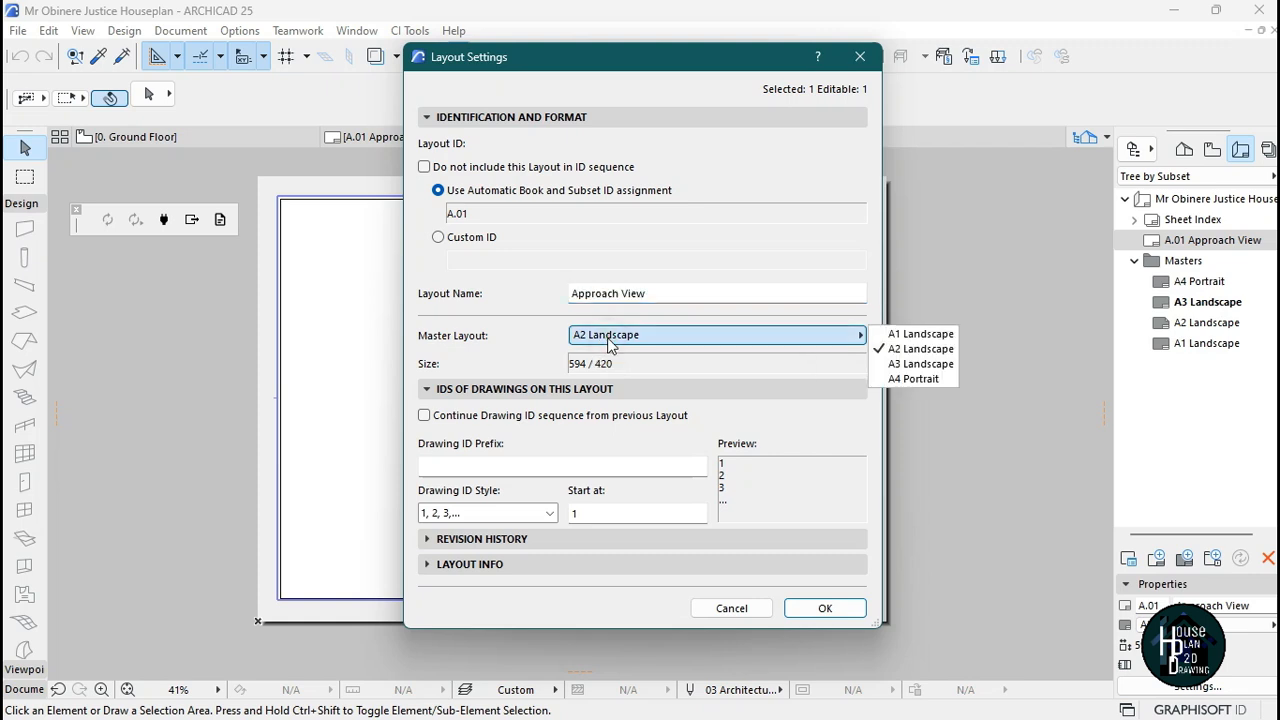
click(921, 366)
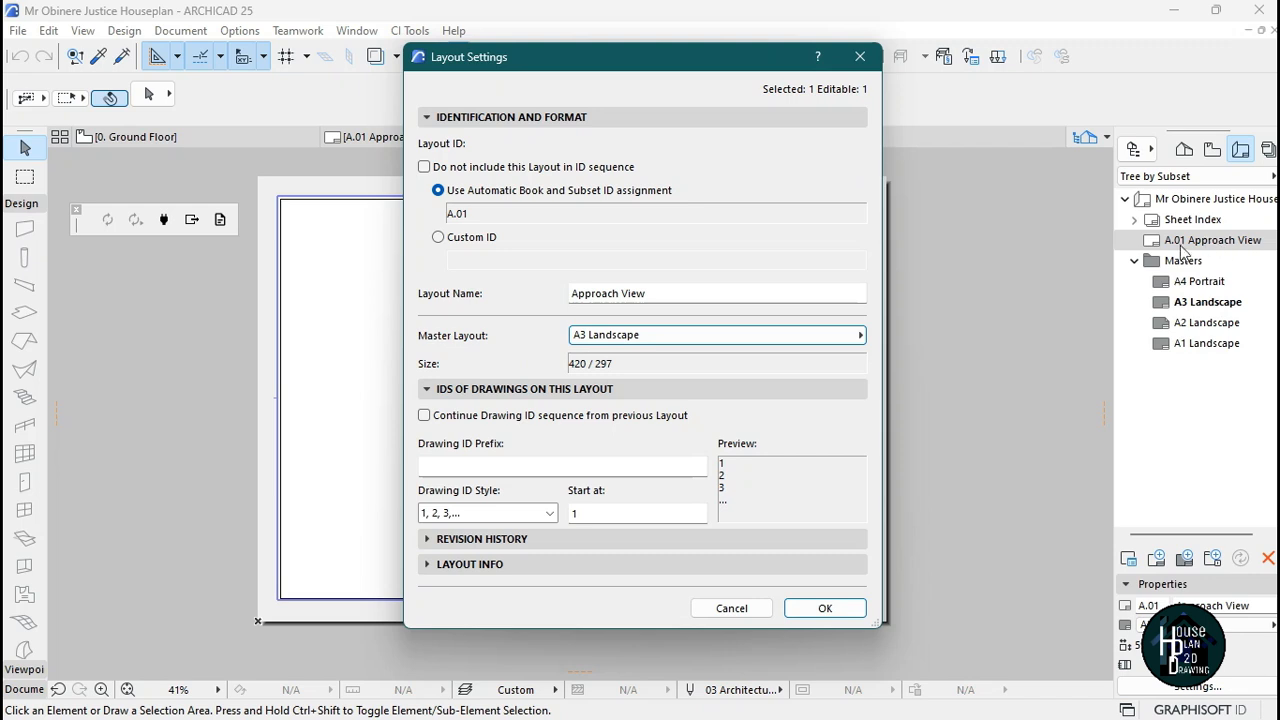
click(621, 338)
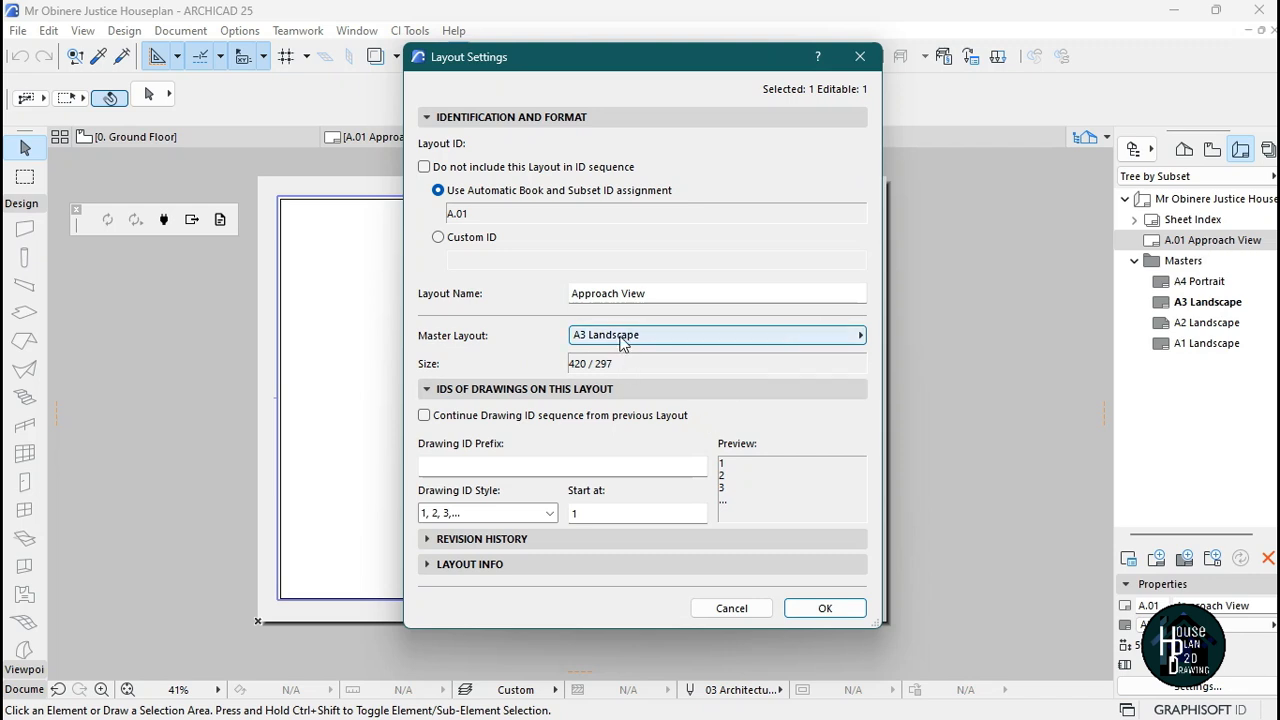
click(922, 366)
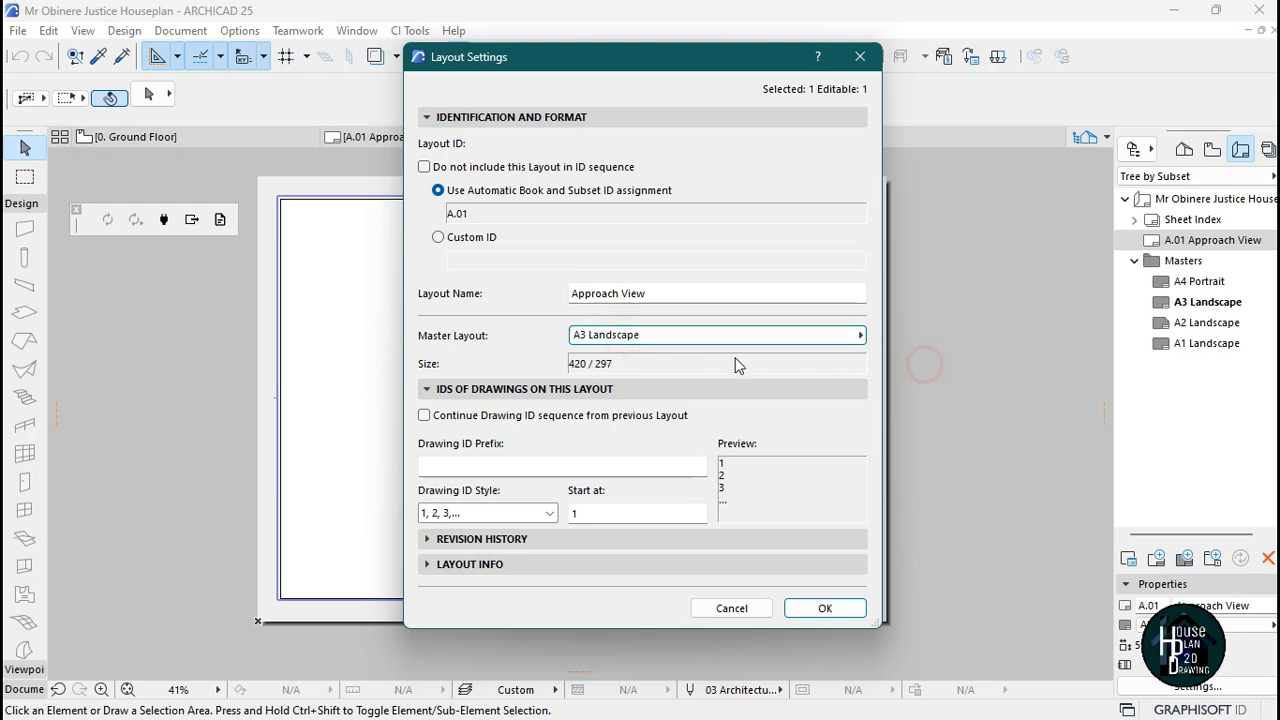
click(823, 607)
Delete the A1 Landscape and A2 Landscape master layouts from the layout book
right_click(1217, 351)
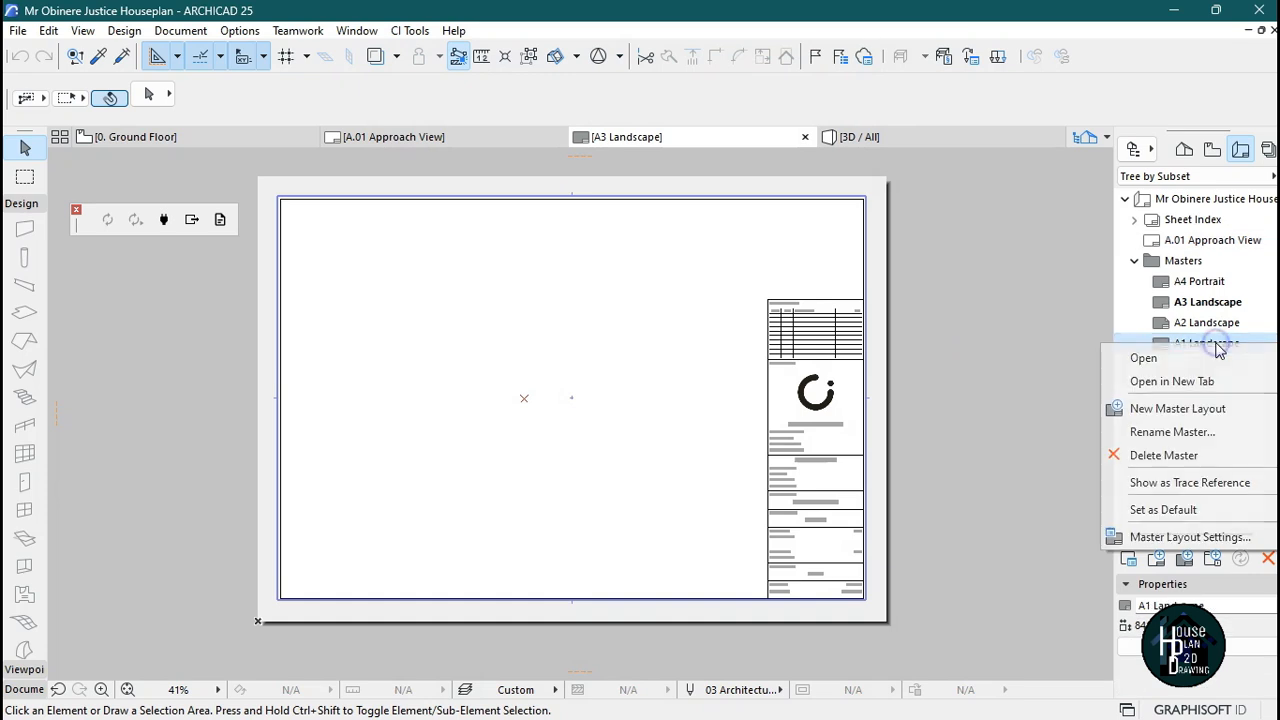
click(1190, 455)
click(836, 267)
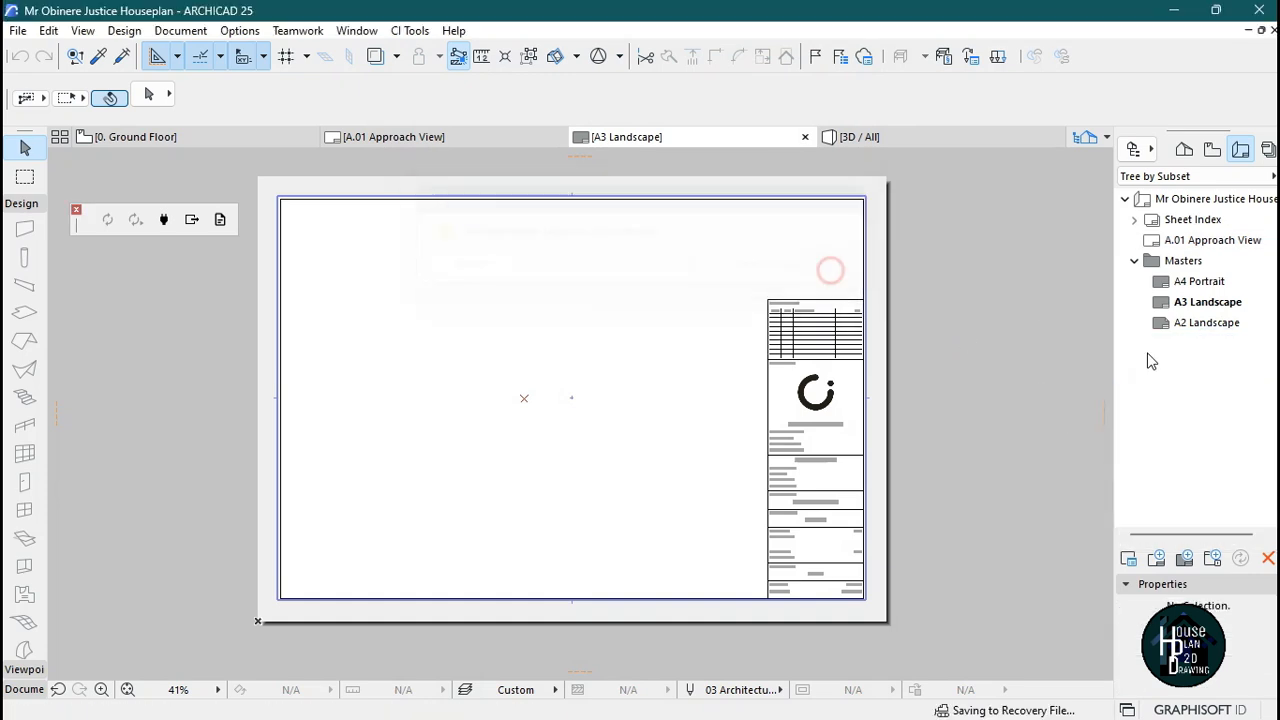
right_click(1216, 324)
click(1212, 450)
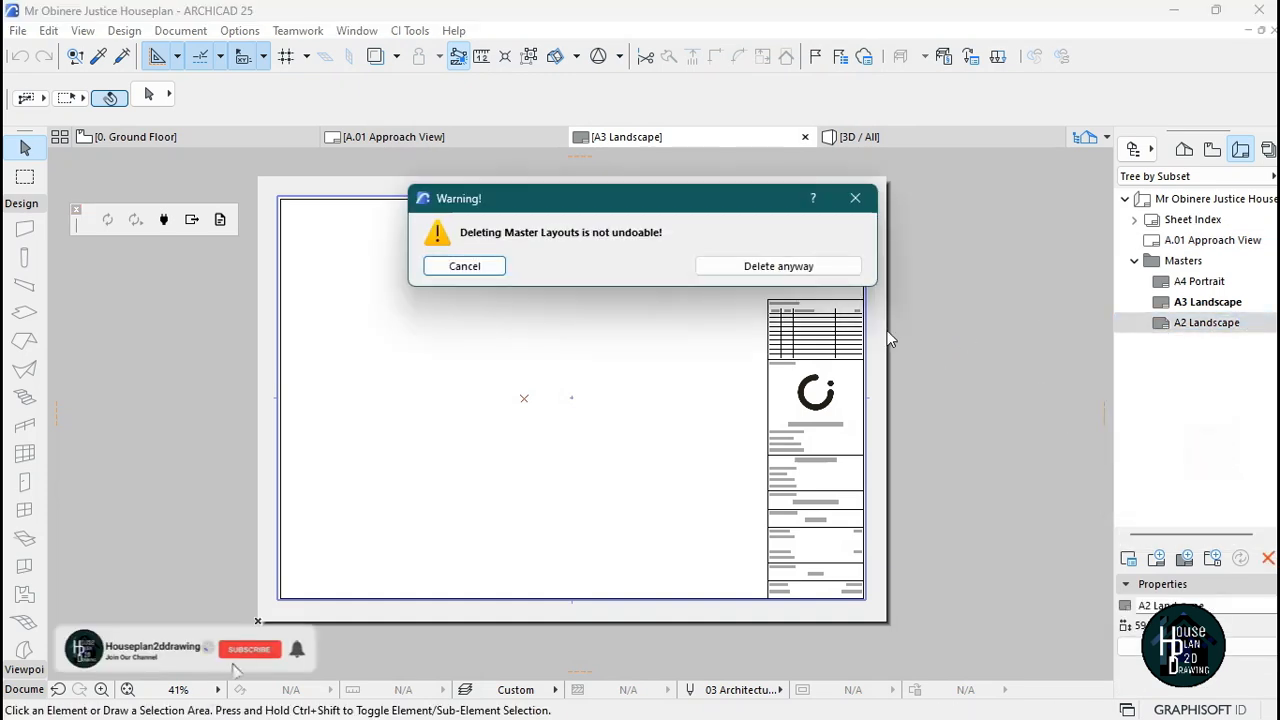
click(837, 266)
Try again to delete the A4 Portrait master layout
click(1210, 283)
right_click(1212, 288)
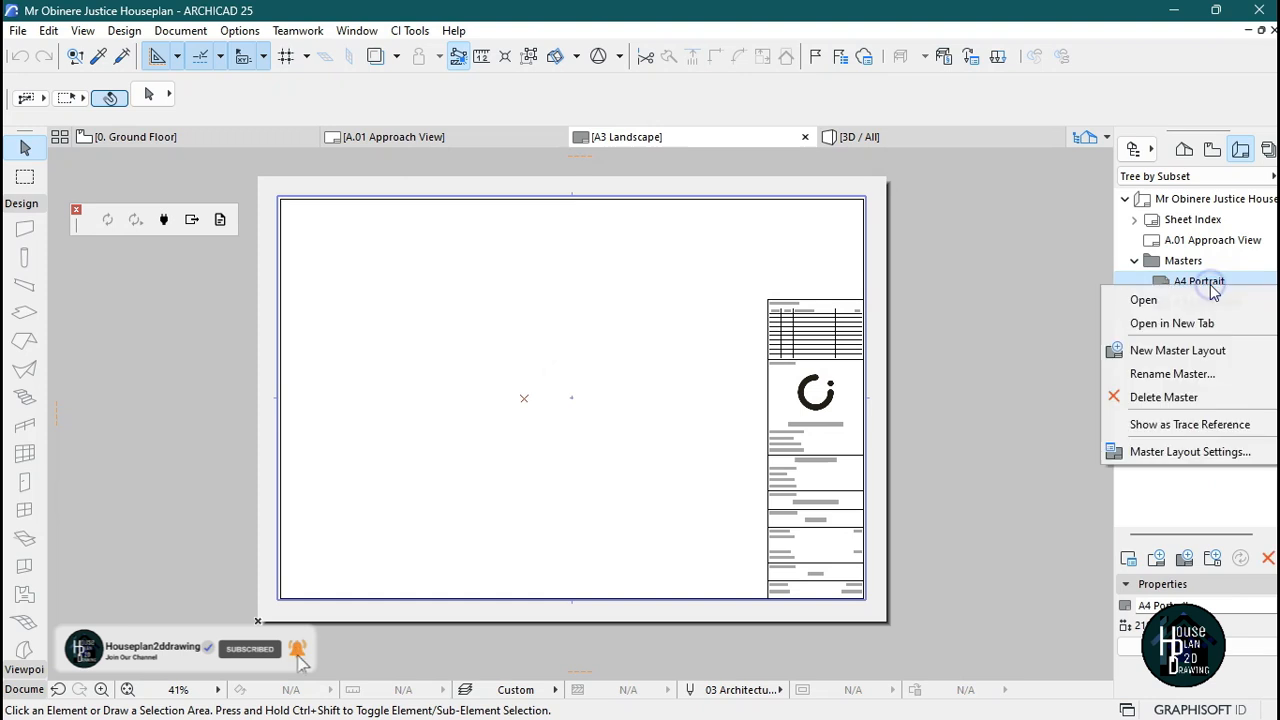
click(1168, 394)
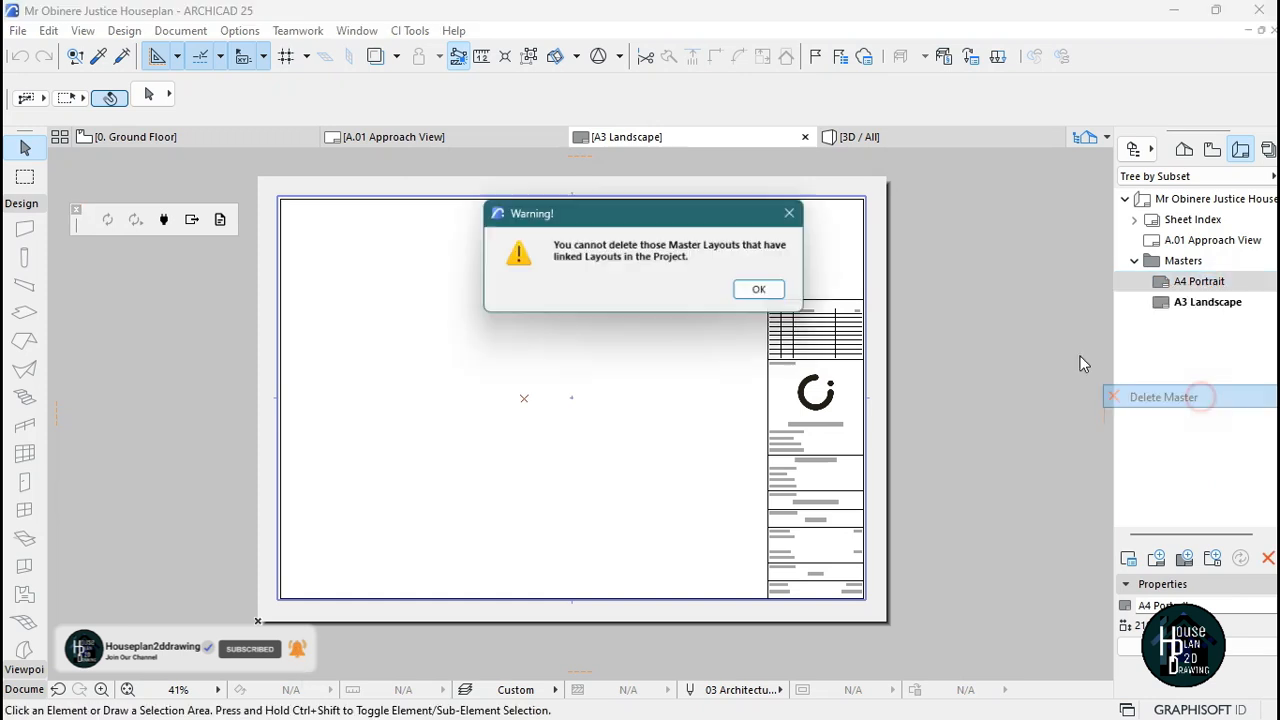
click(766, 293)
Delete the Sheet Index layout from the layout book
click(1188, 219)
right_click(1190, 220)
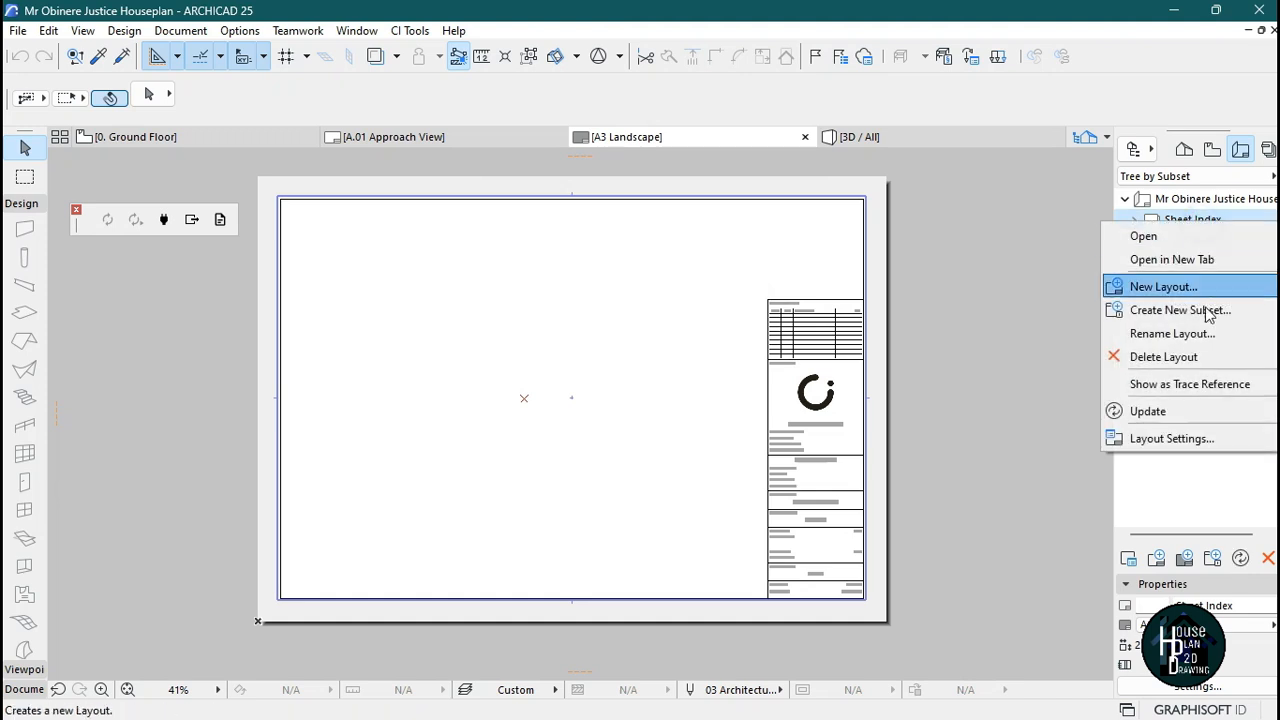
click(1163, 357)
click(778, 270)
Delete the A4 Portrait master layout, keeping only the A3 Landscape master
click(1228, 286)
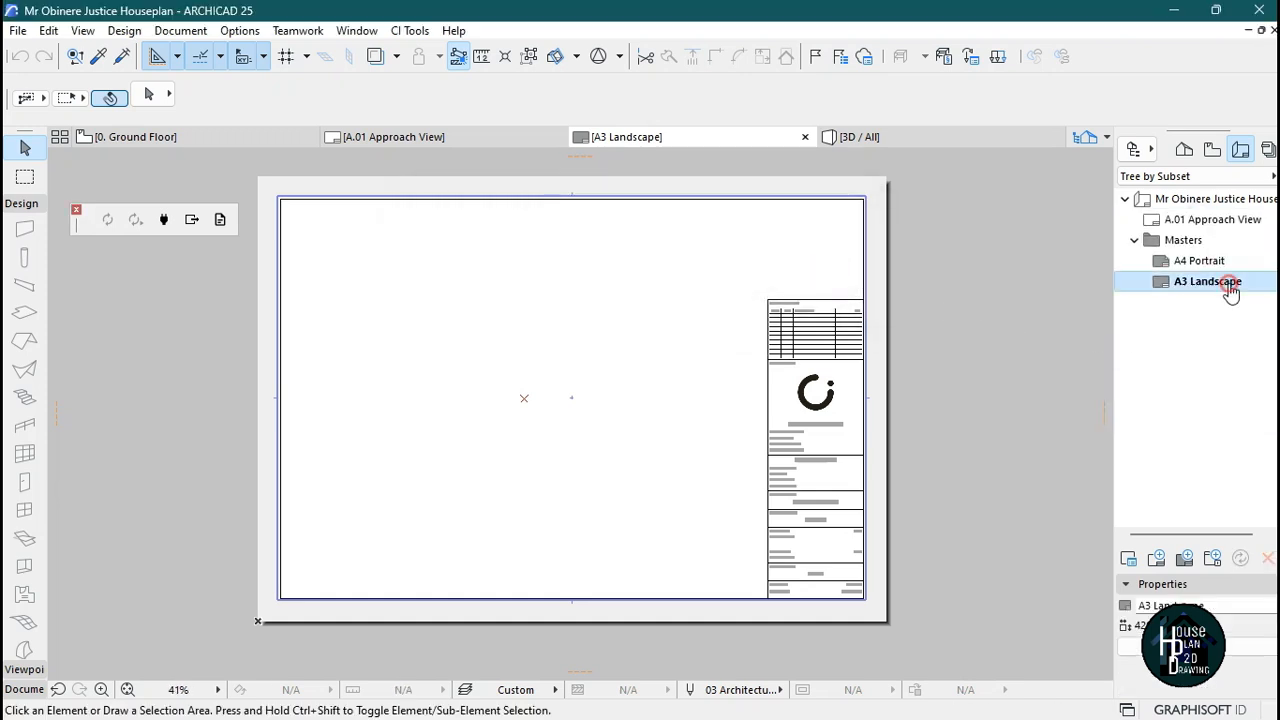
click(1135, 260)
right_click(1135, 260)
click(1214, 369)
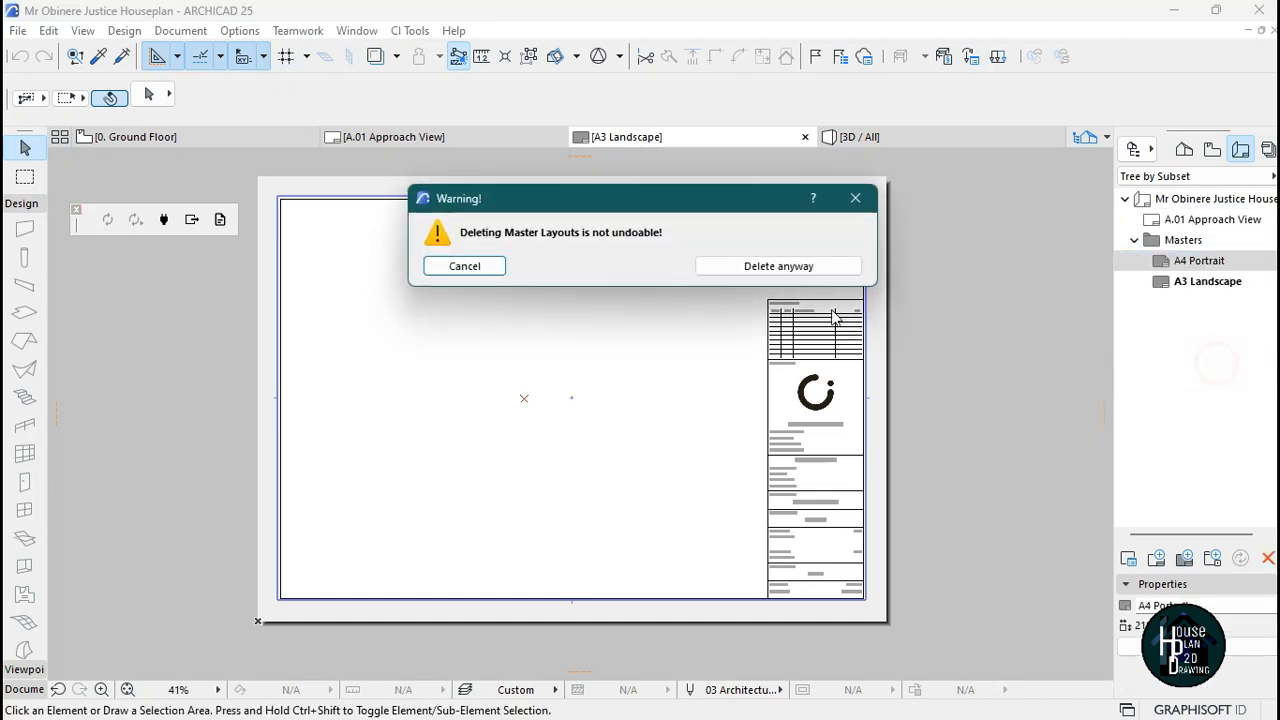
click(815, 266)
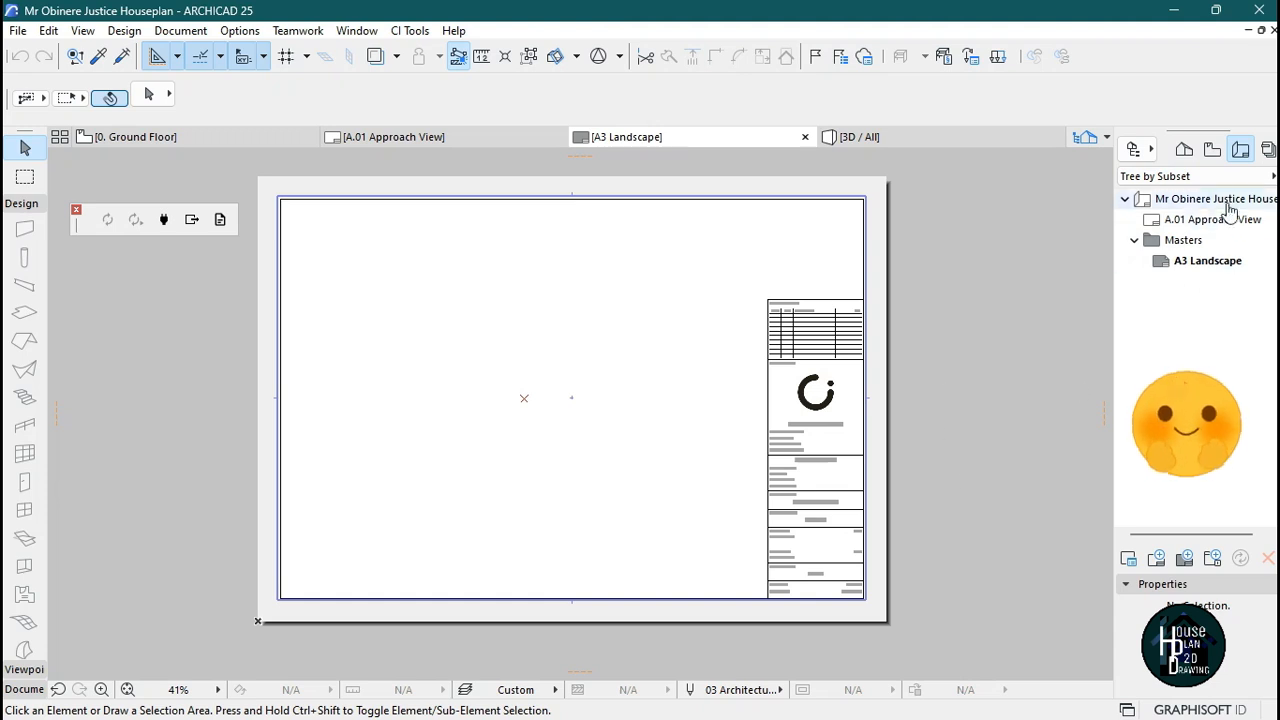
click(1195, 263)
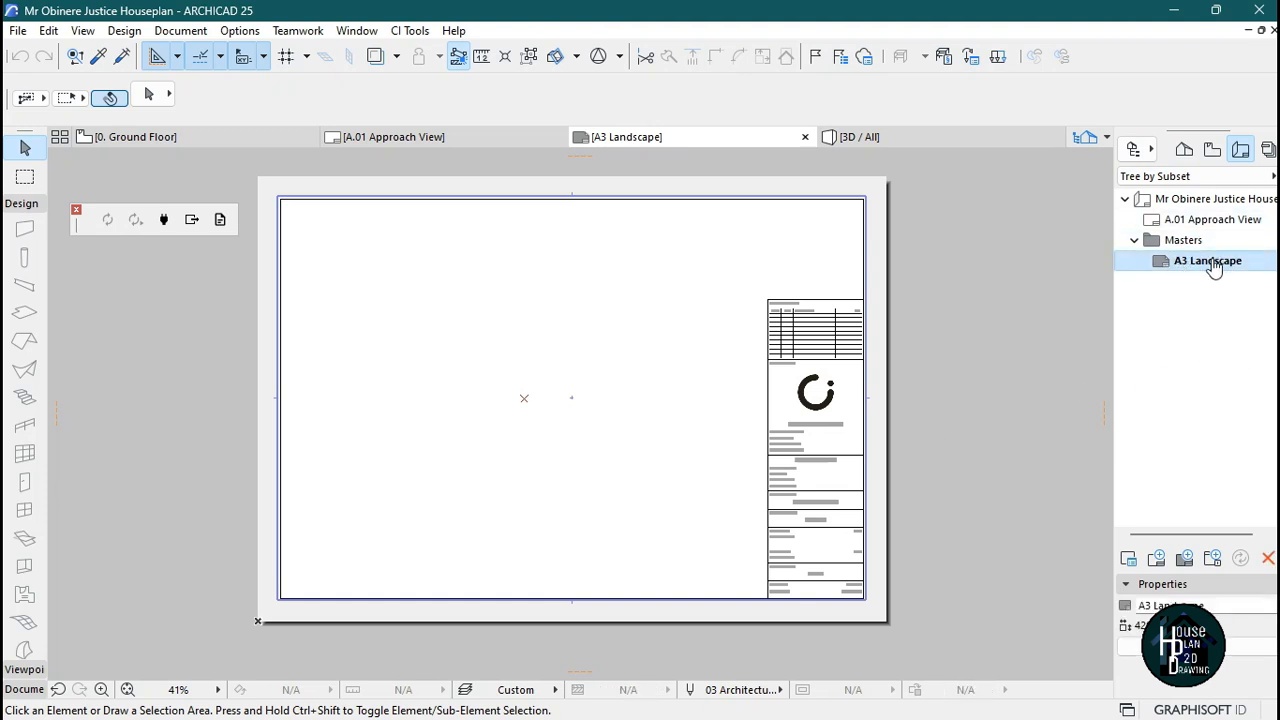
scroll(822, 274, up, 4)
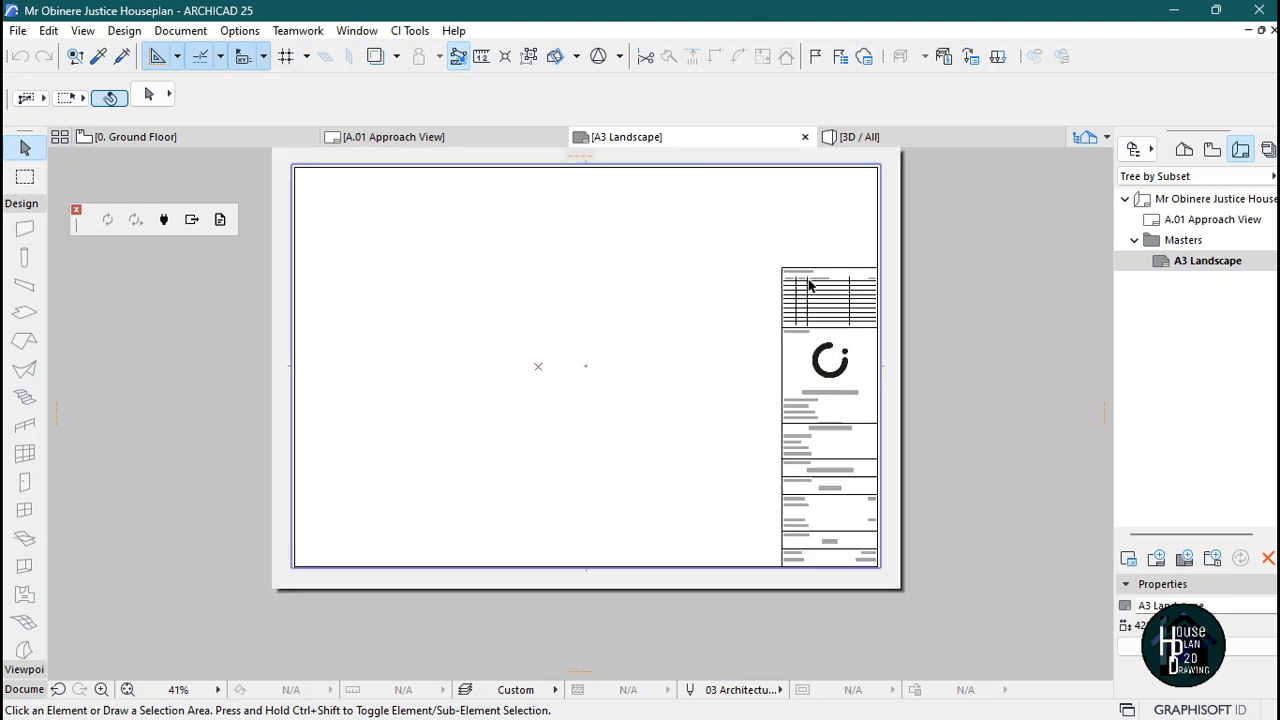
click(724, 200)
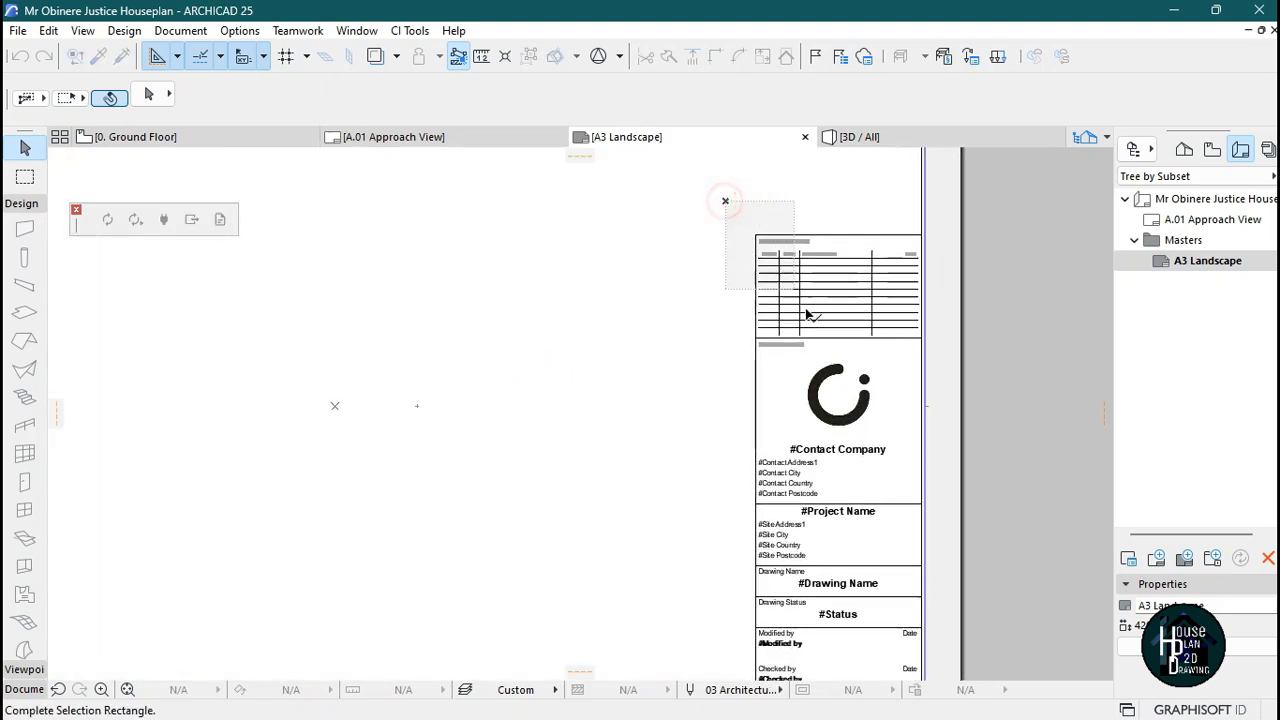
scroll(834, 283, down, 6)
scroll(837, 415, up, 8)
scroll(943, 425, up, 2)
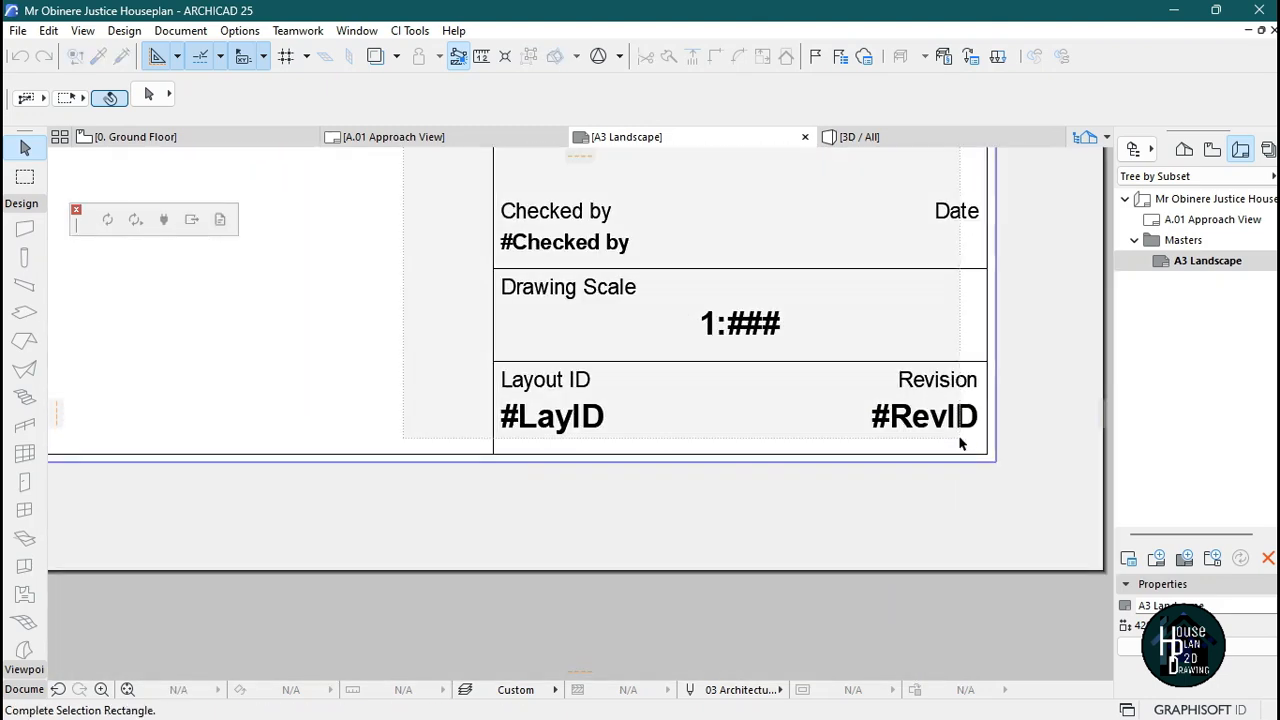
click(966, 447)
scroll(955, 570, down, 5)
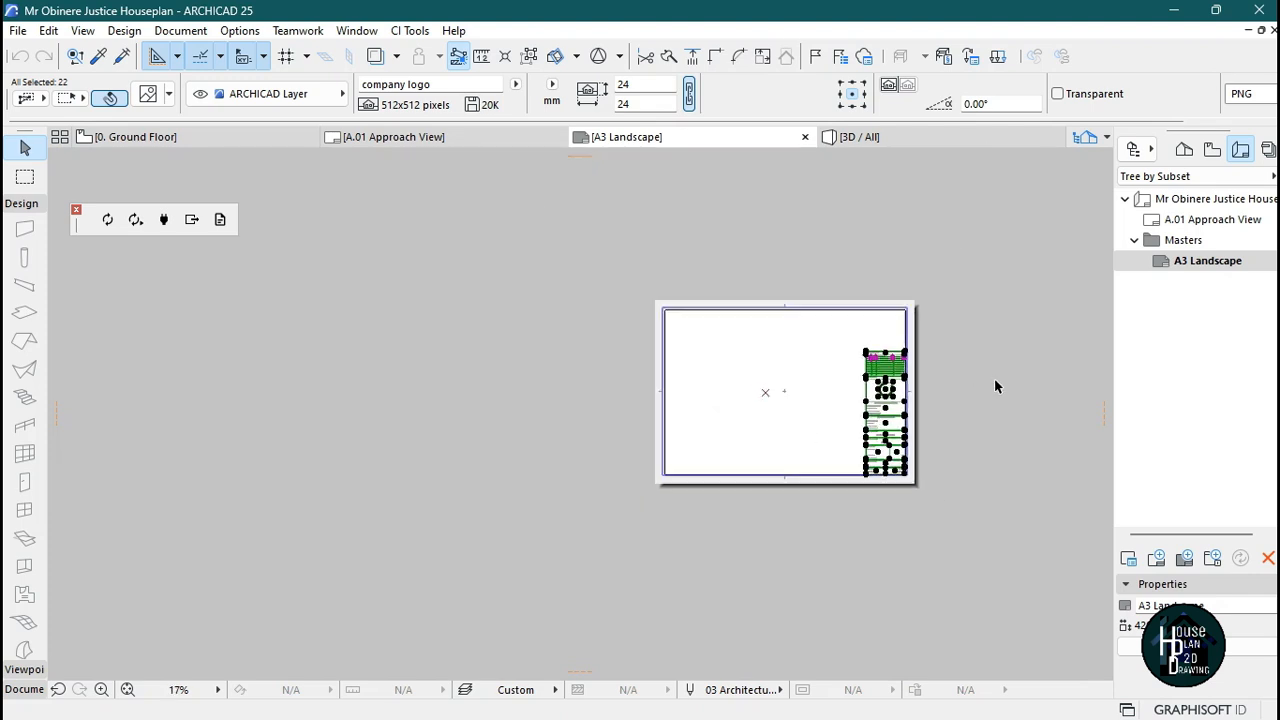
scroll(994, 380, up, 3)
key(Escape)
scroll(755, 374, down, 3)
scroll(682, 396, up, 3)
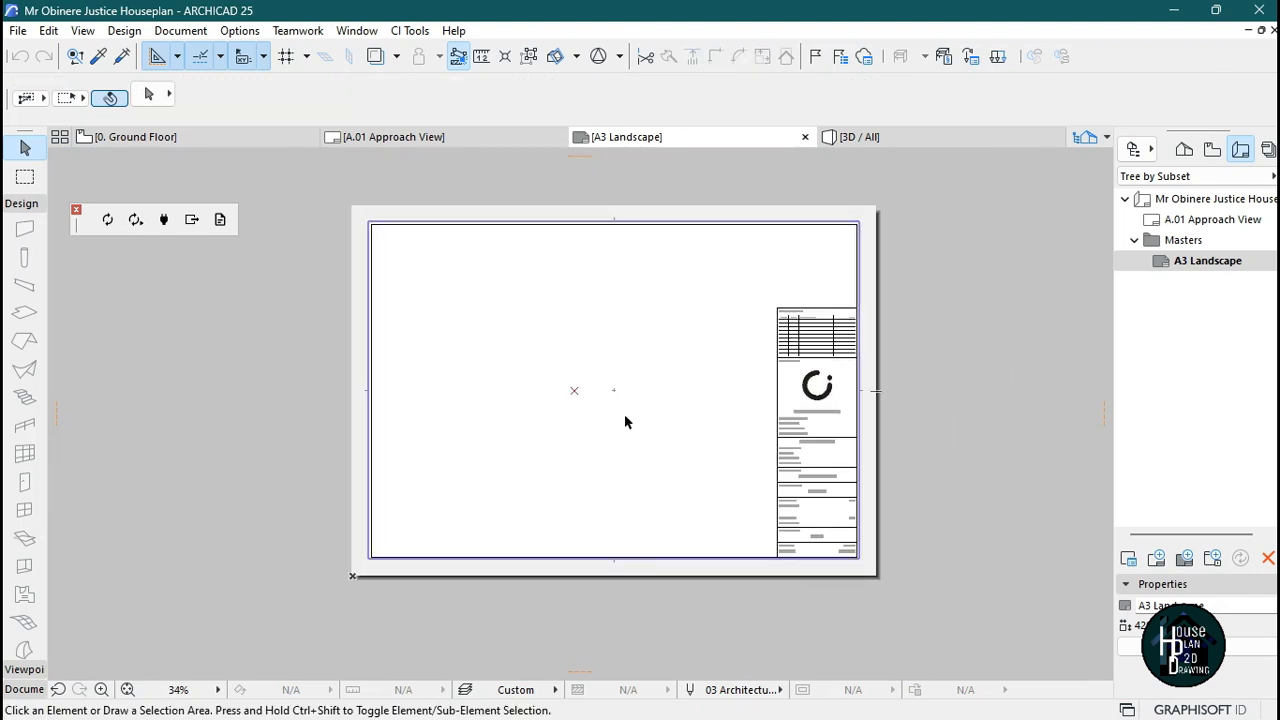
Delete all elements on the A3 Landscape master layout, including the border frame and default title block
key(ctrl+a)
right_click(985, 238)
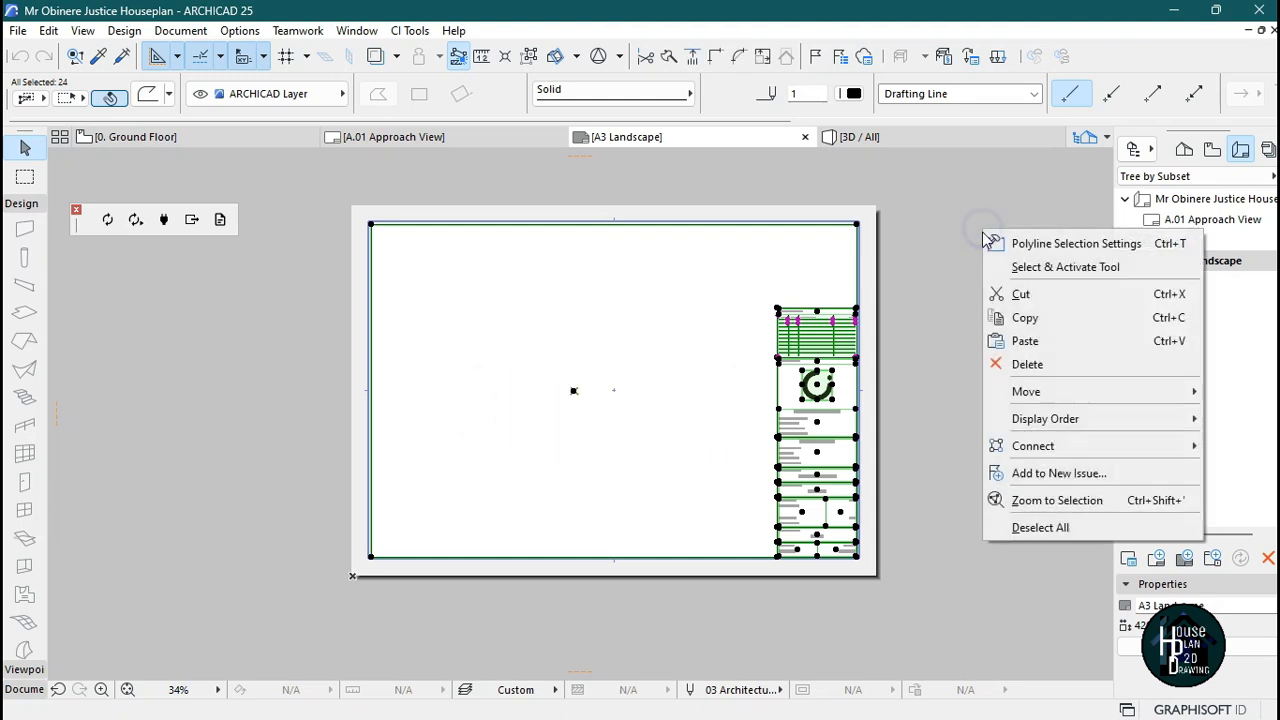
click(1040, 364)
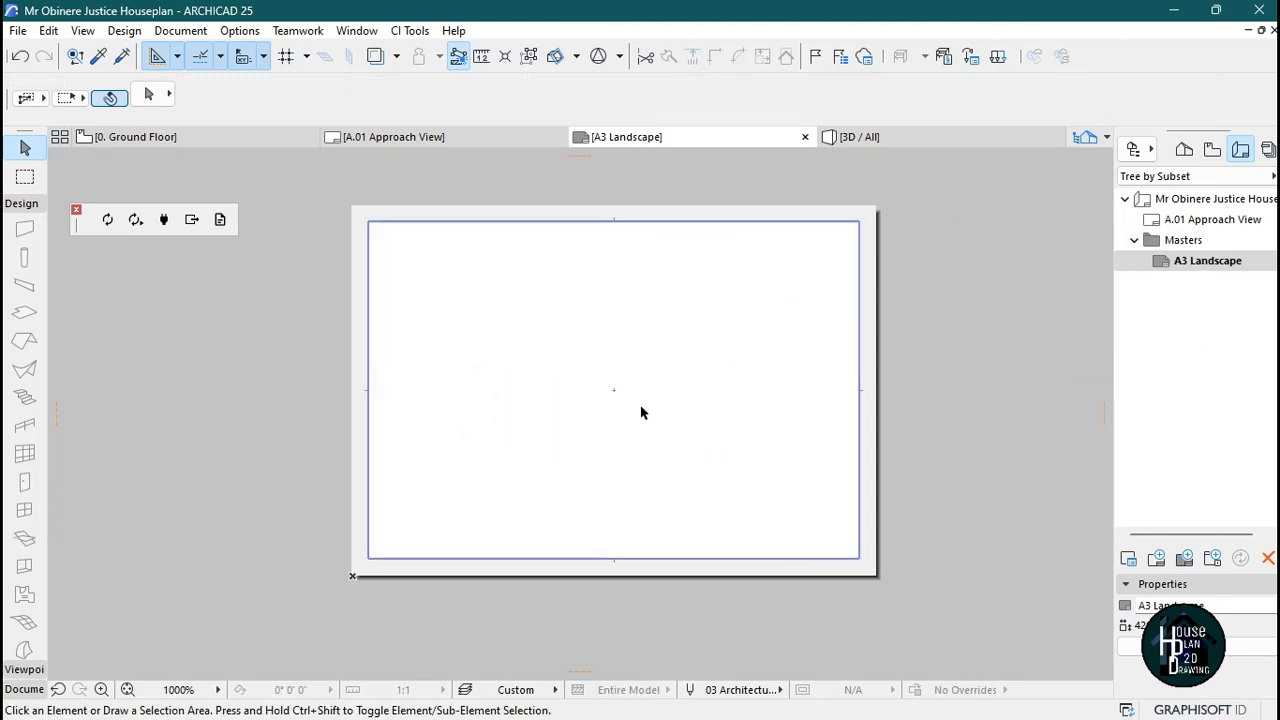
scroll(569, 363, up, 1)
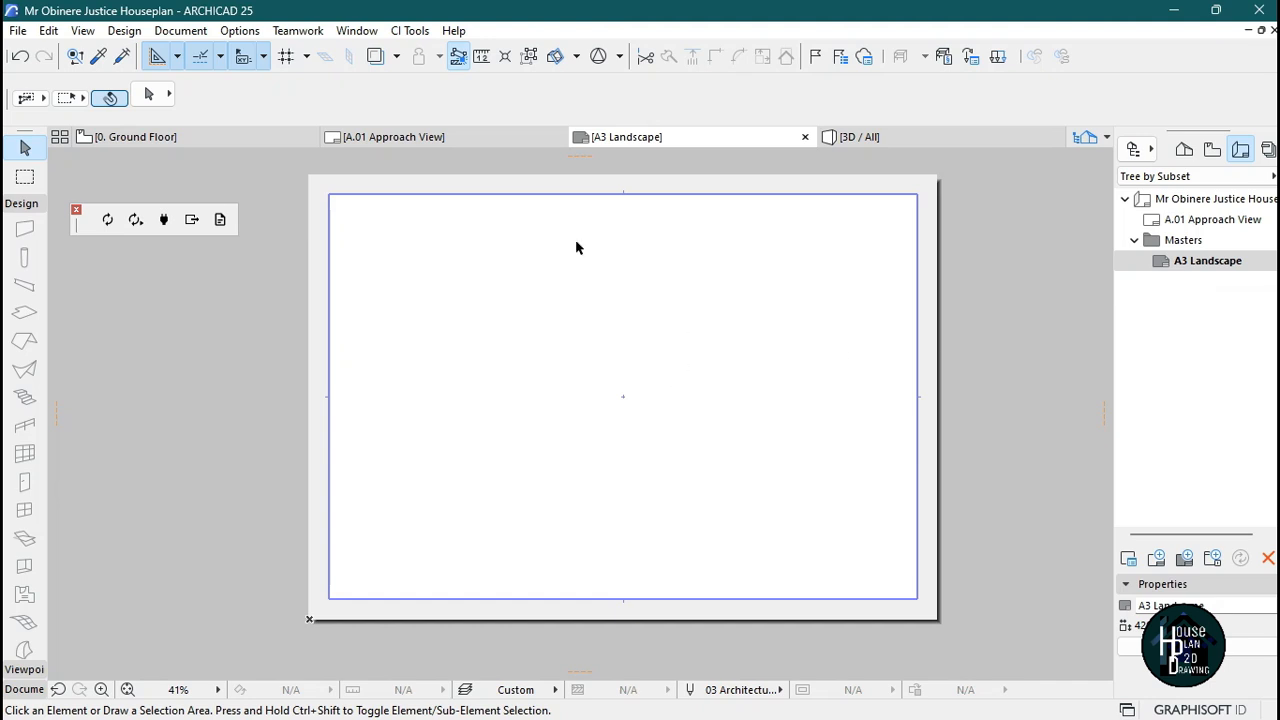
Look through the project's worksheets for a reusable title block, opening the Location Plan and Site Plan worksheets
click(1184, 149)
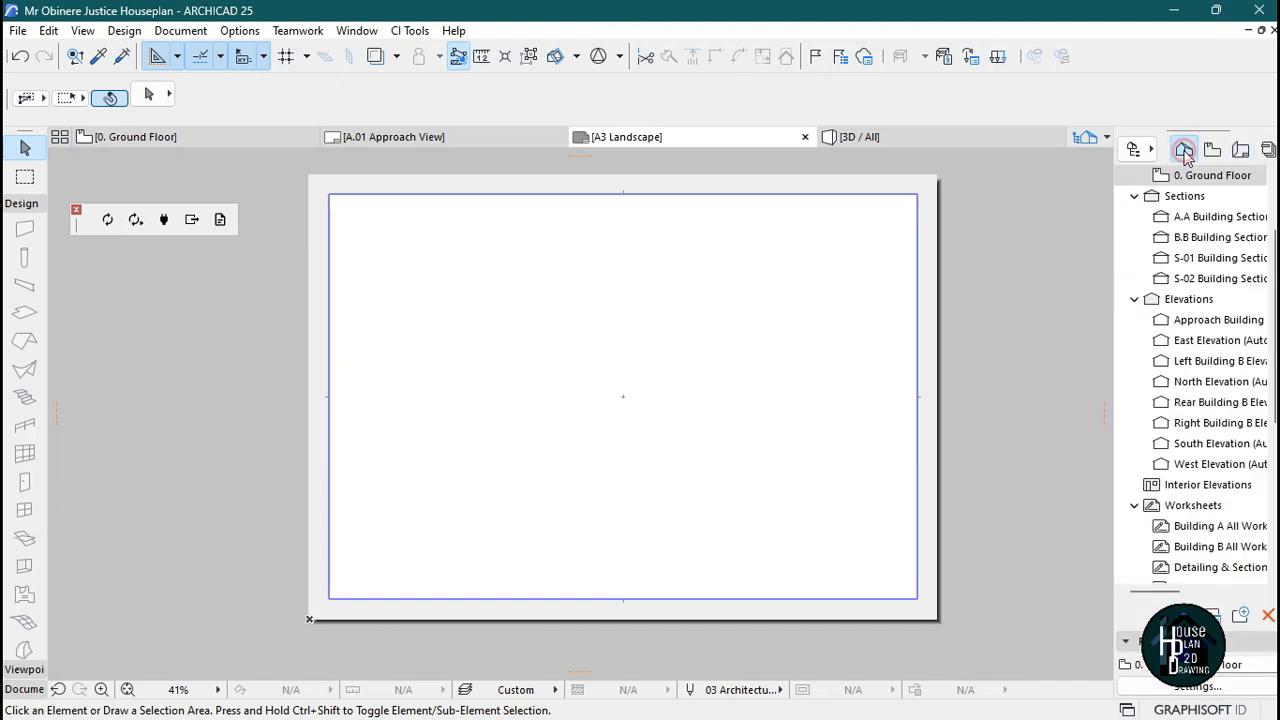
scroll(1186, 378, down, 1)
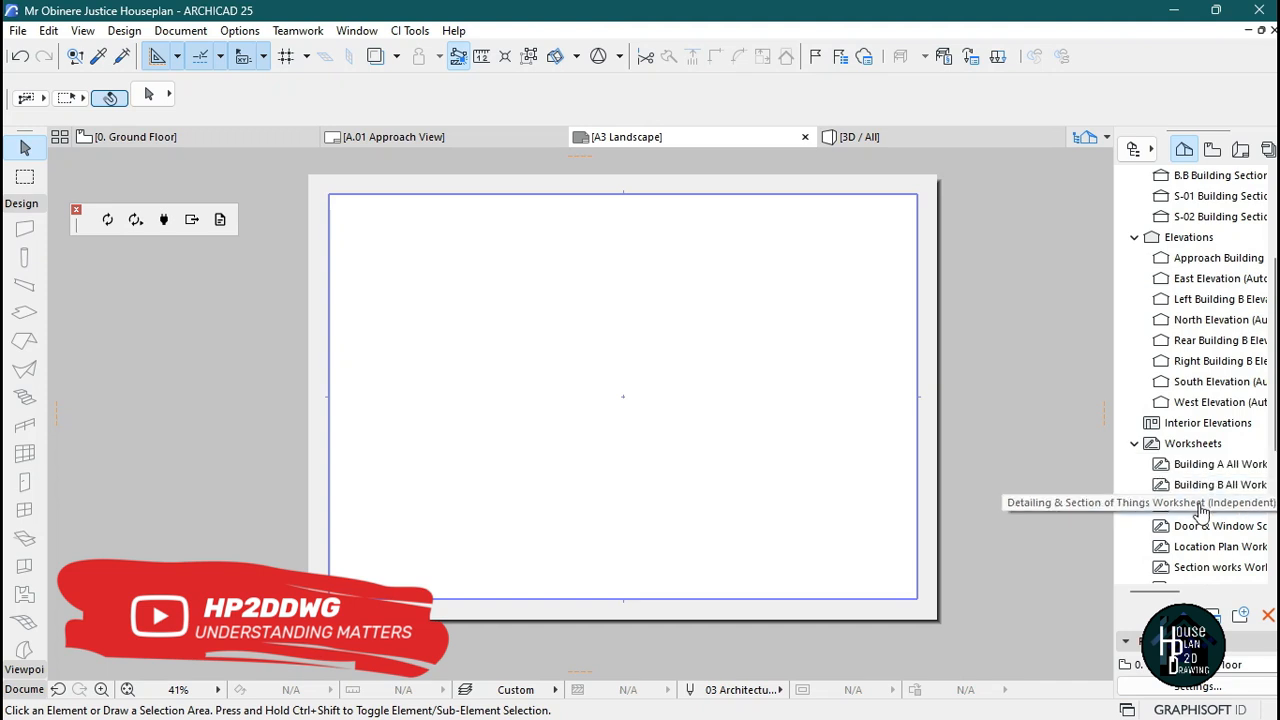
scroll(1208, 545, down, 2)
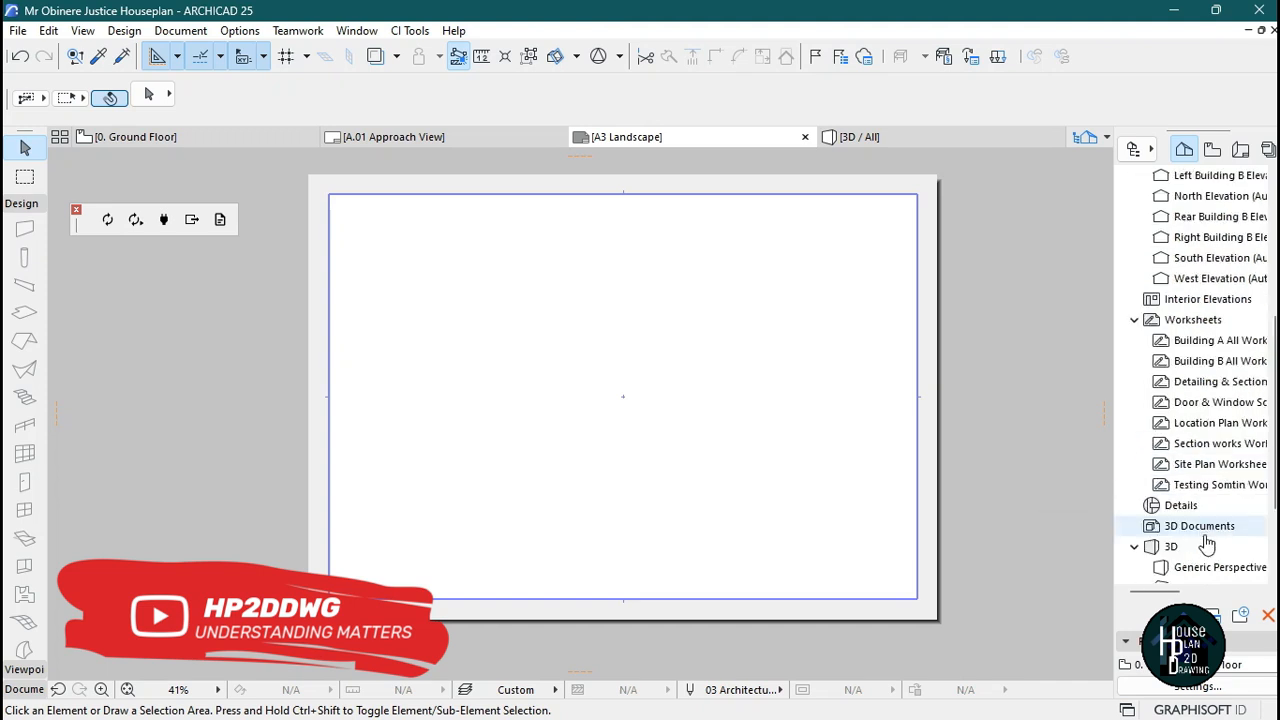
double_click(1213, 424)
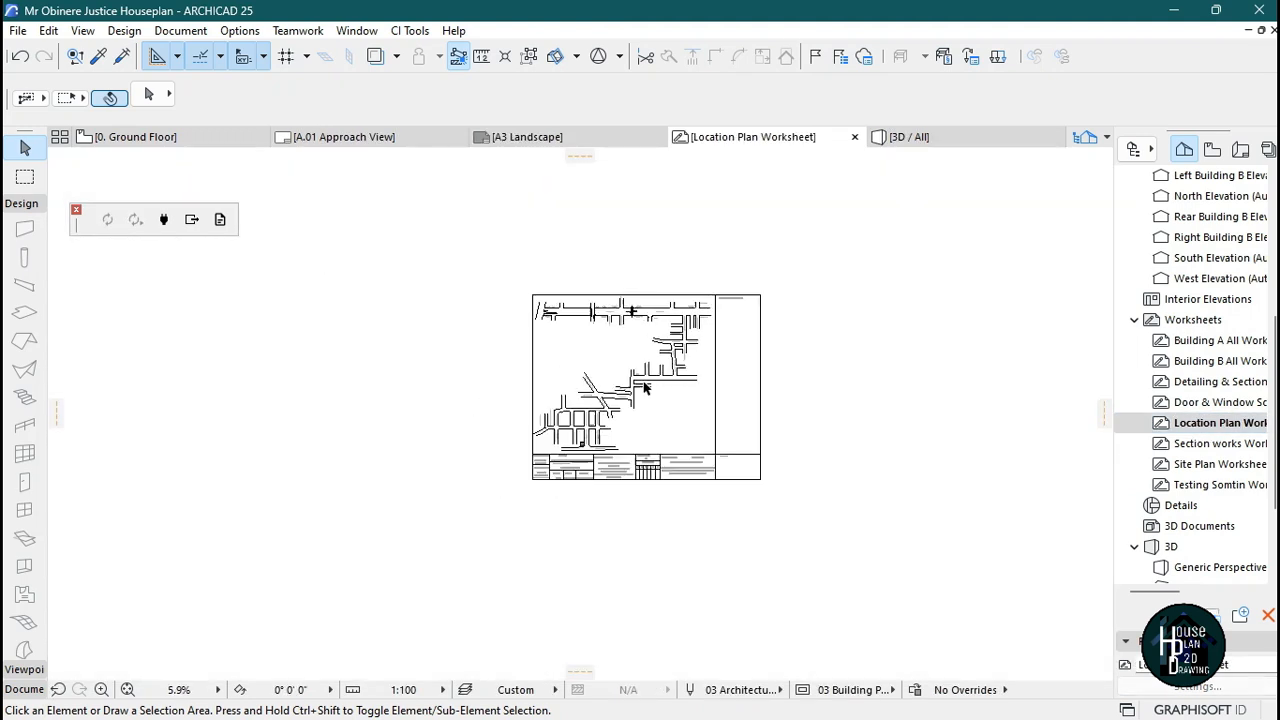
scroll(660, 398, down, 3)
scroll(673, 412, up, 4)
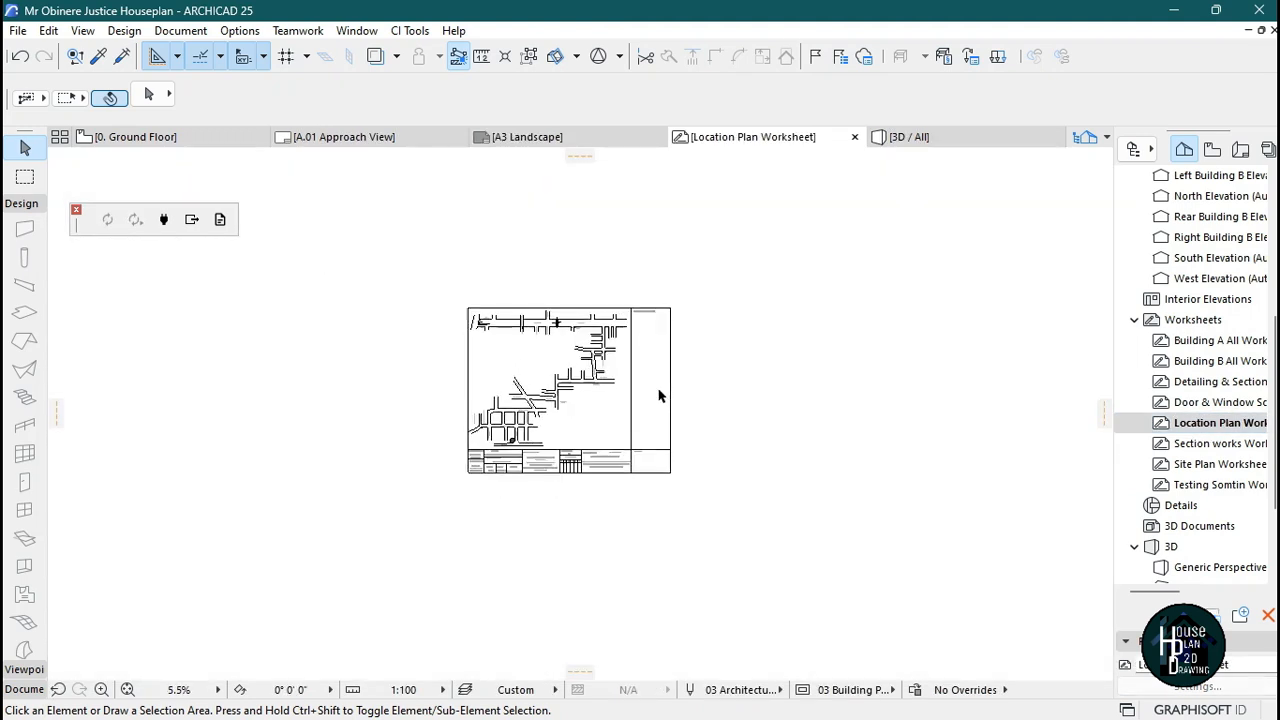
double_click(1208, 464)
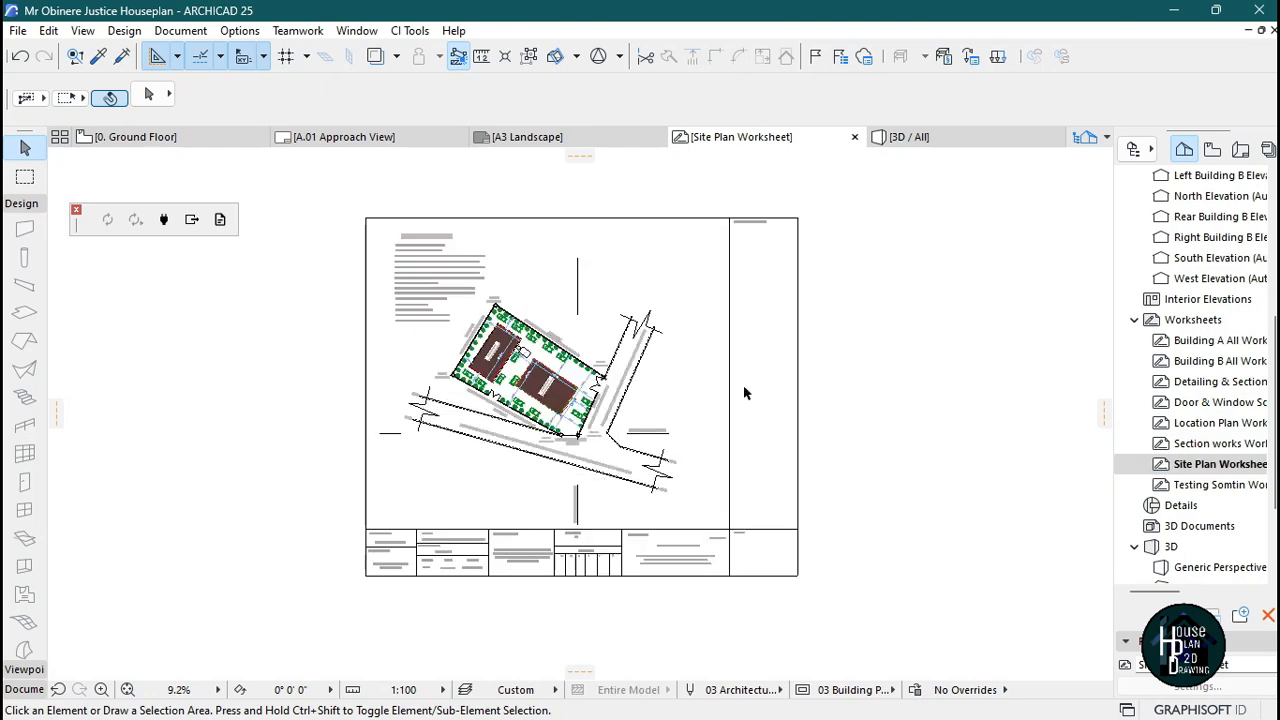
Copy the empty sheet frame with its complete title block, below the other blank sheets, from the Building A All Worksheet
double_click(1213, 340)
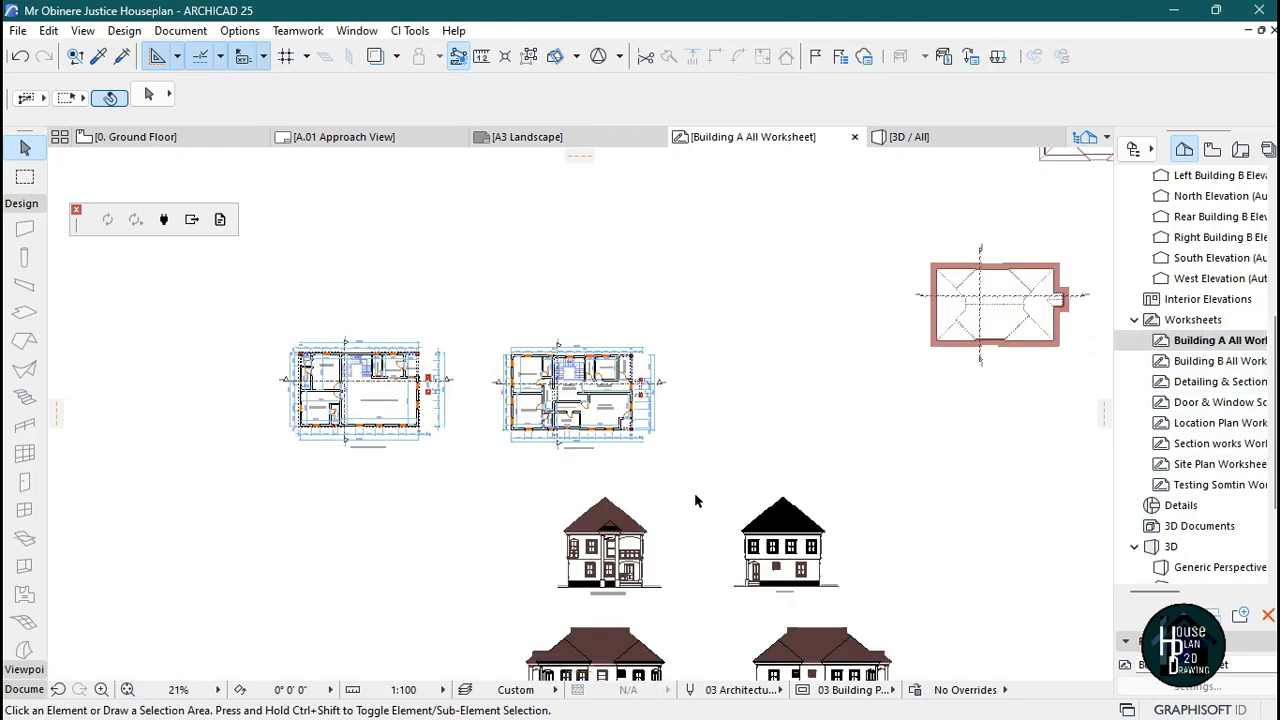
scroll(697, 495, down, 6)
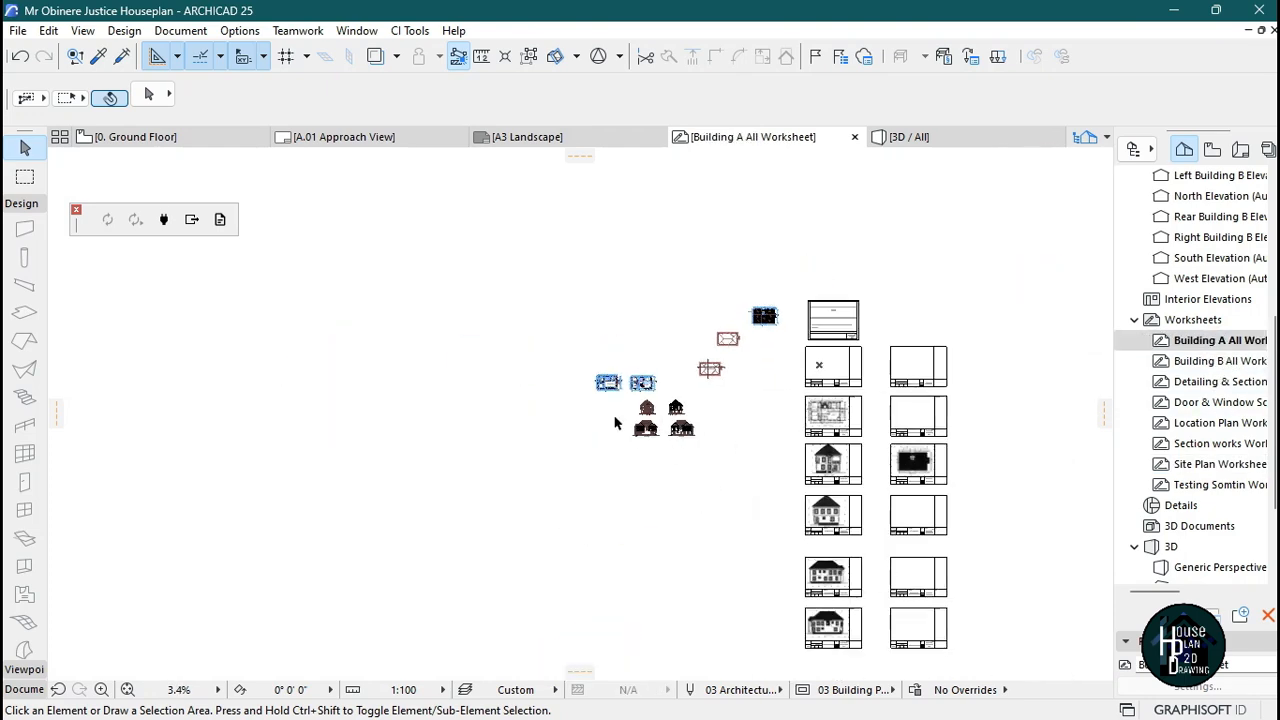
scroll(806, 514, up, 3)
scroll(775, 564, up, 3)
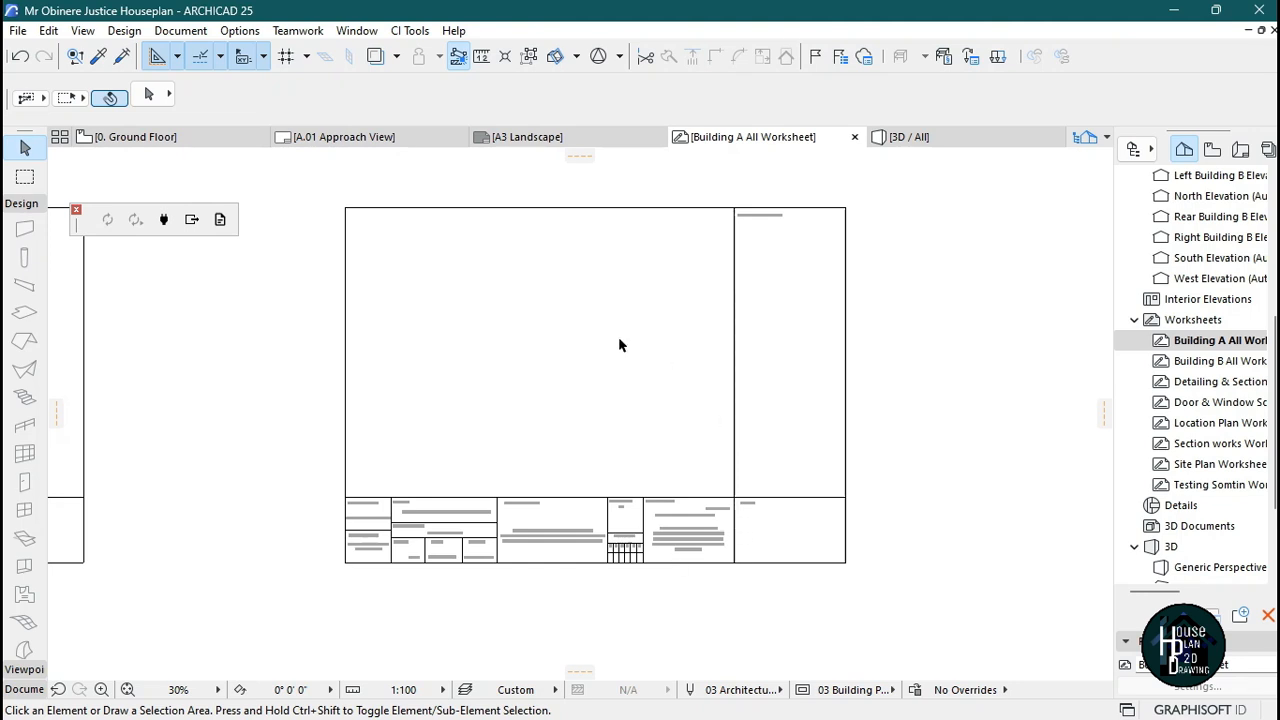
scroll(674, 409, down, 2)
click(444, 263)
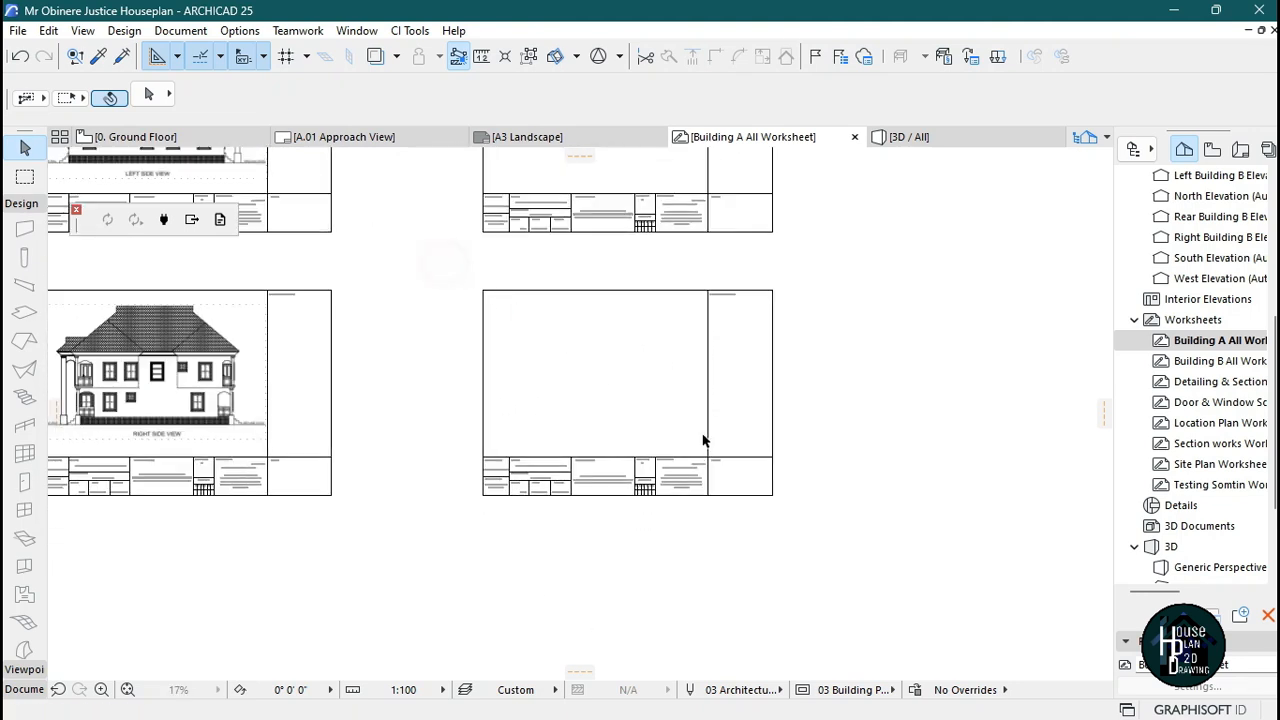
click(800, 521)
right_click(814, 331)
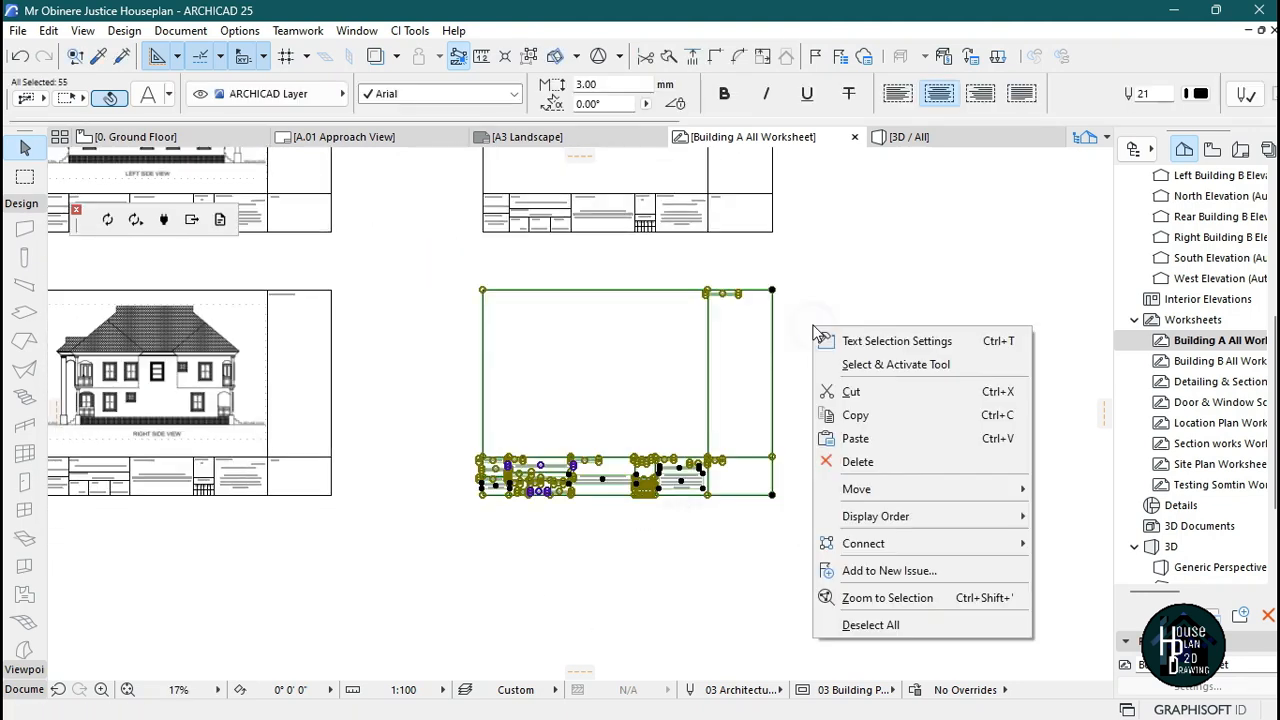
click(884, 416)
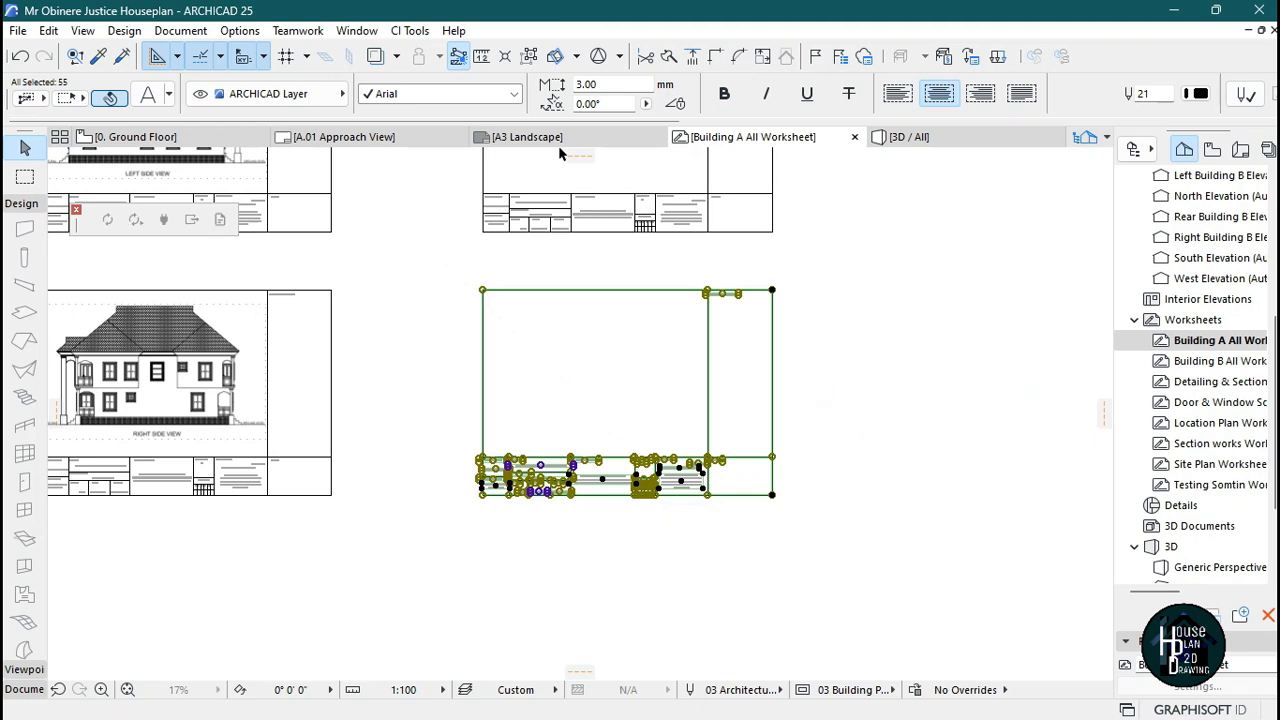
Paste the copied title block onto the A3 Landscape master layout at the center of the current view, keeping the current zoom
mouse_move(519, 146)
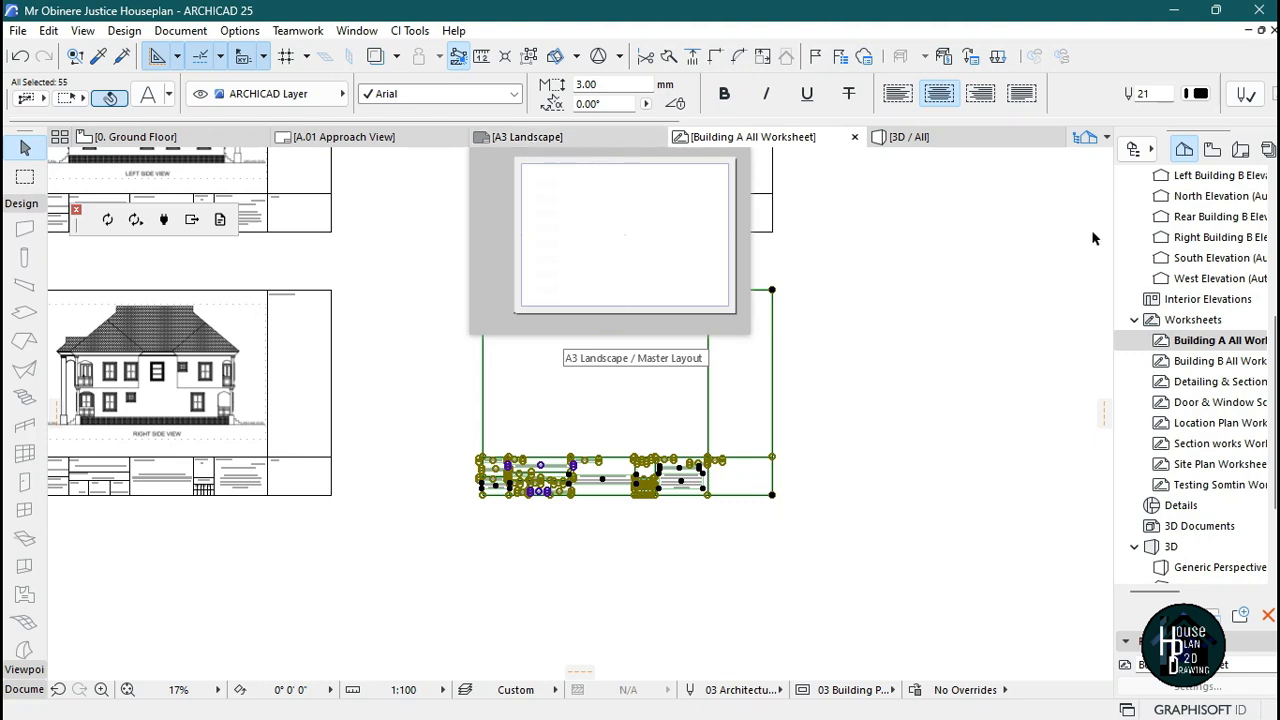
click(1240, 150)
double_click(1200, 262)
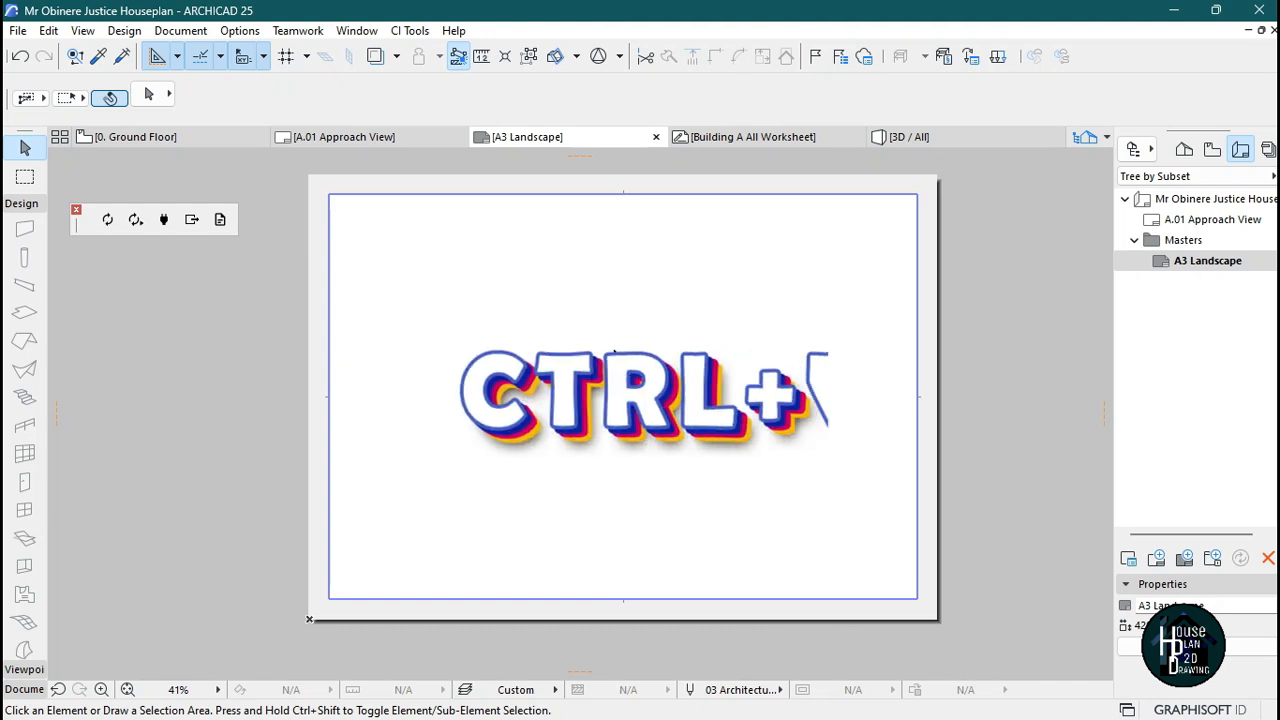
key(ctrl+v)
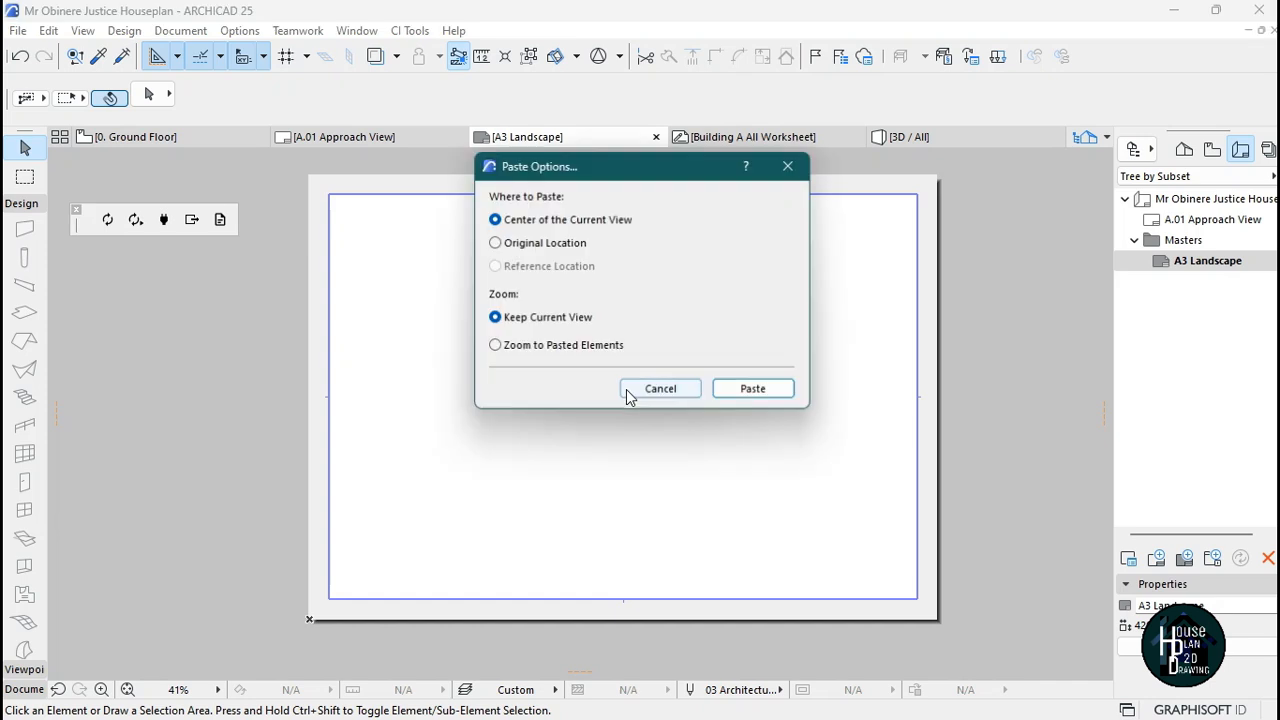
click(778, 391)
scroll(649, 406, down, 3)
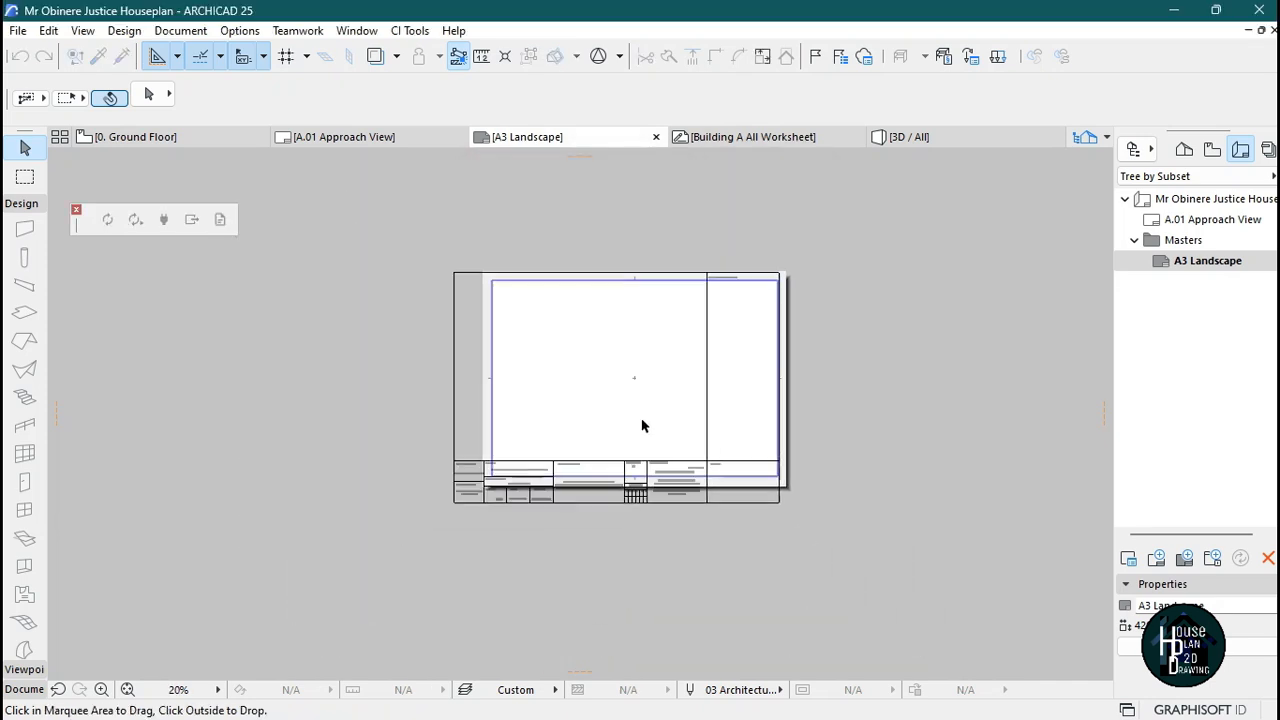
scroll(605, 476, up, 3)
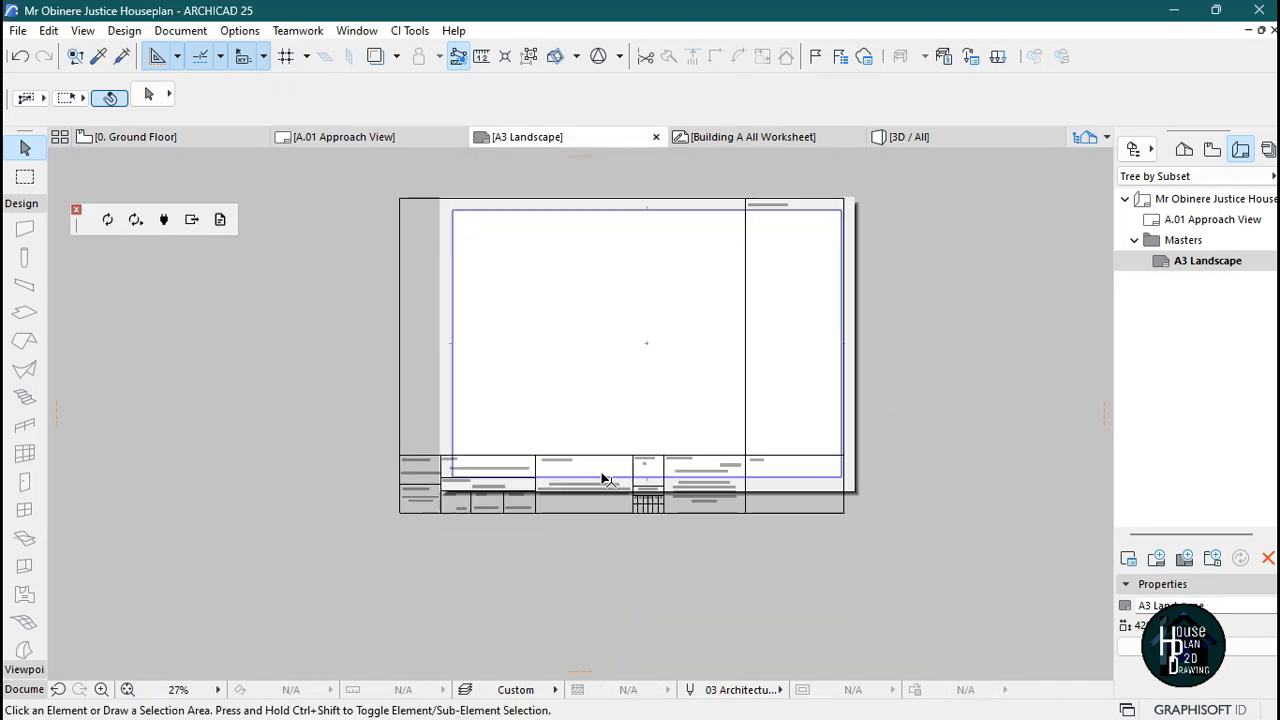
Move all the pasted title block elements so the frame's lower-left corner sits on the lower-left corner of the page margin
scroll(522, 456, down, 2)
scroll(360, 417, up, 2)
scroll(383, 431, down, 3)
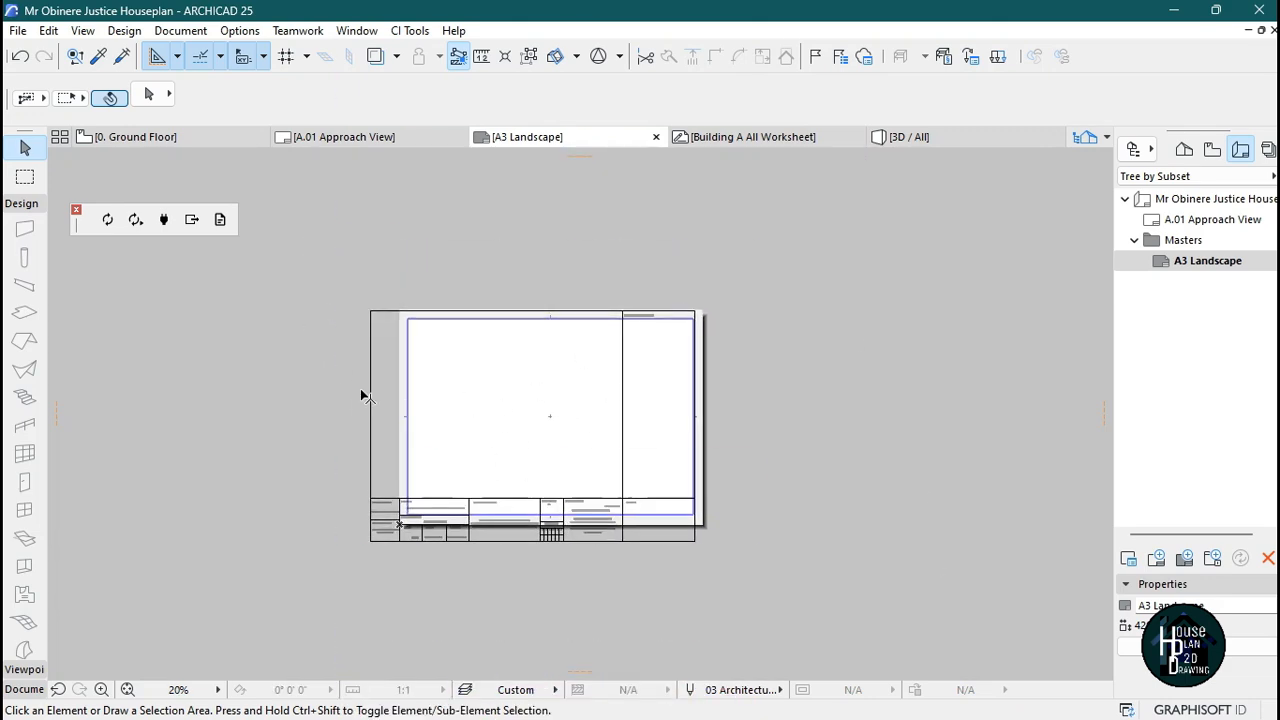
drag(301, 261, 750, 594)
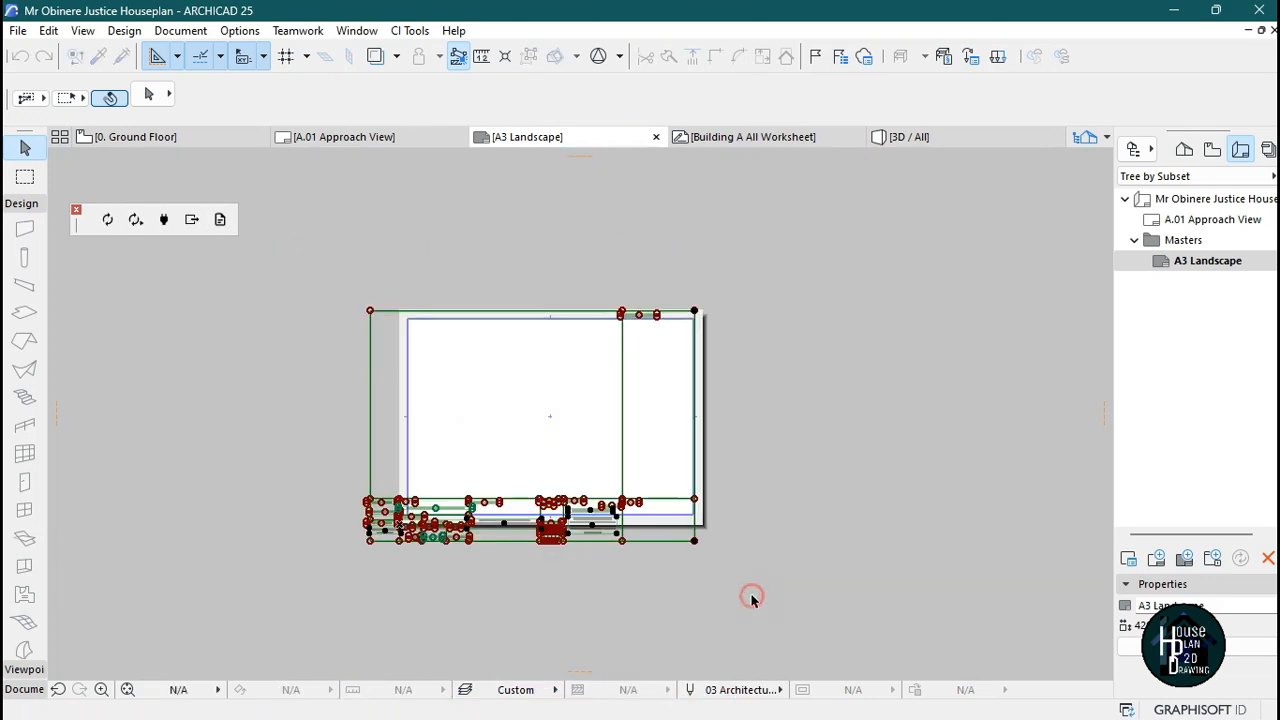
scroll(477, 573, up, 3)
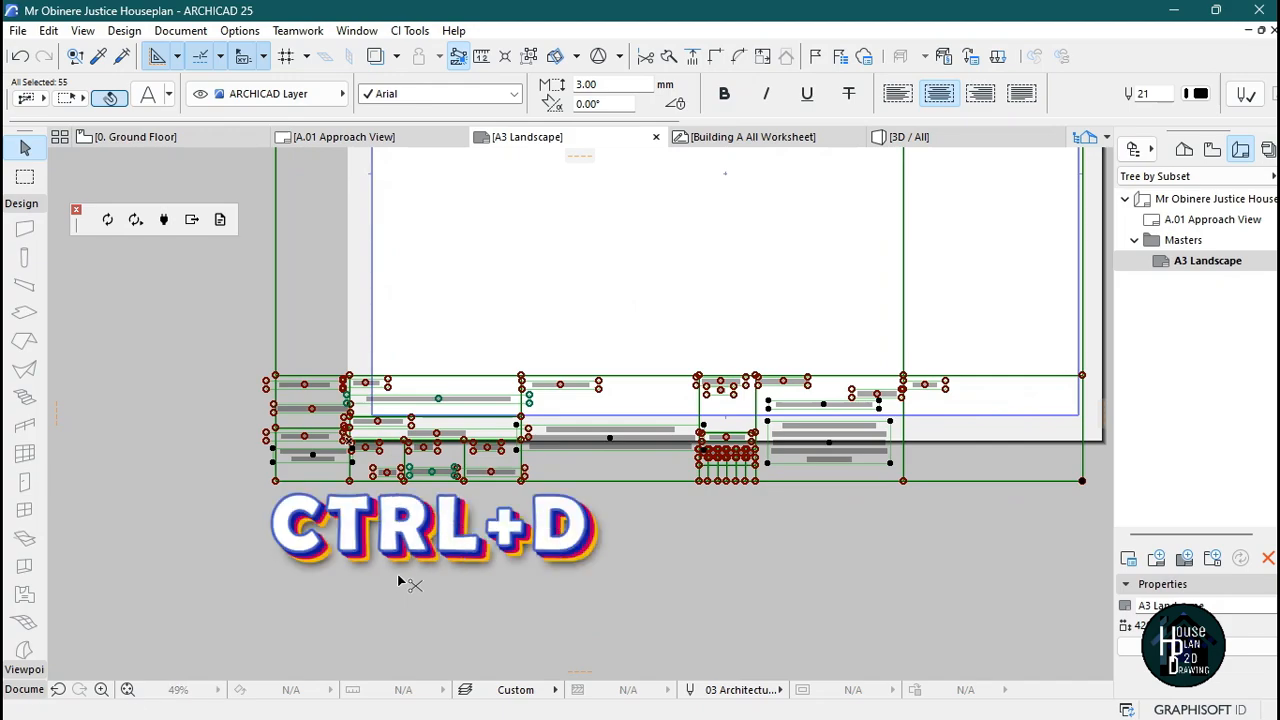
key(ctrl+d)
click(274, 481)
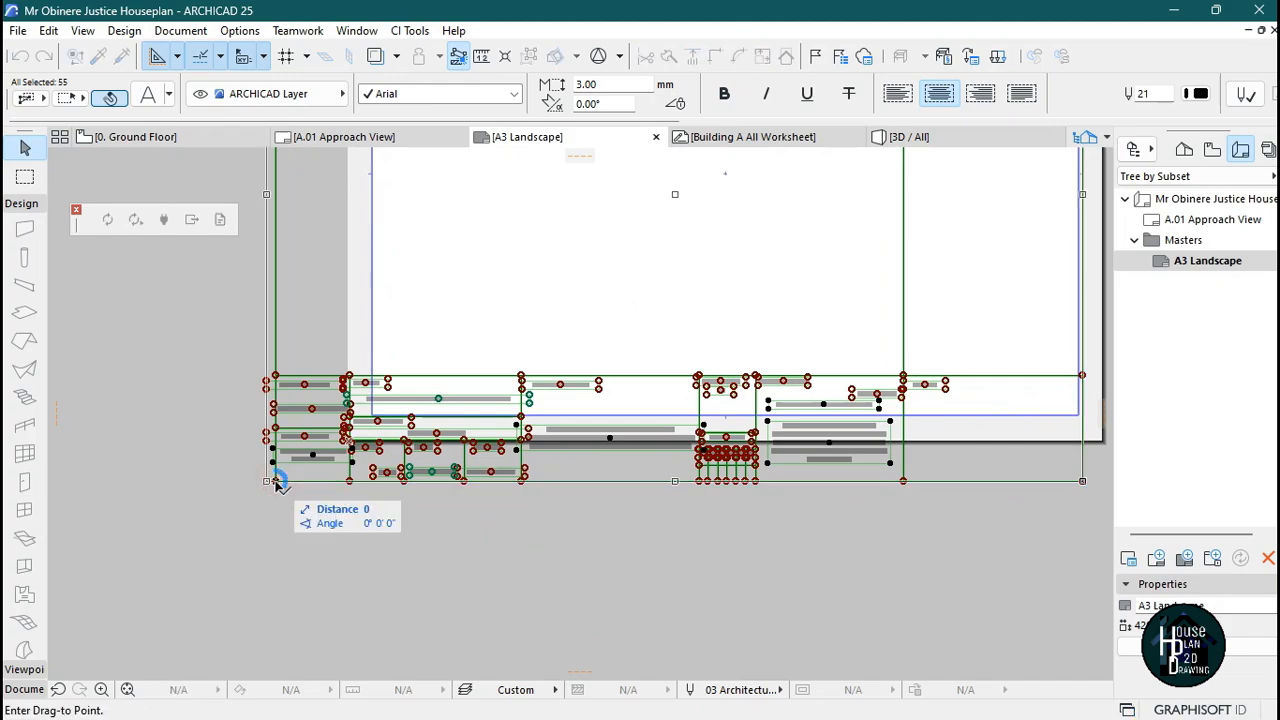
scroll(545, 348, up, 10)
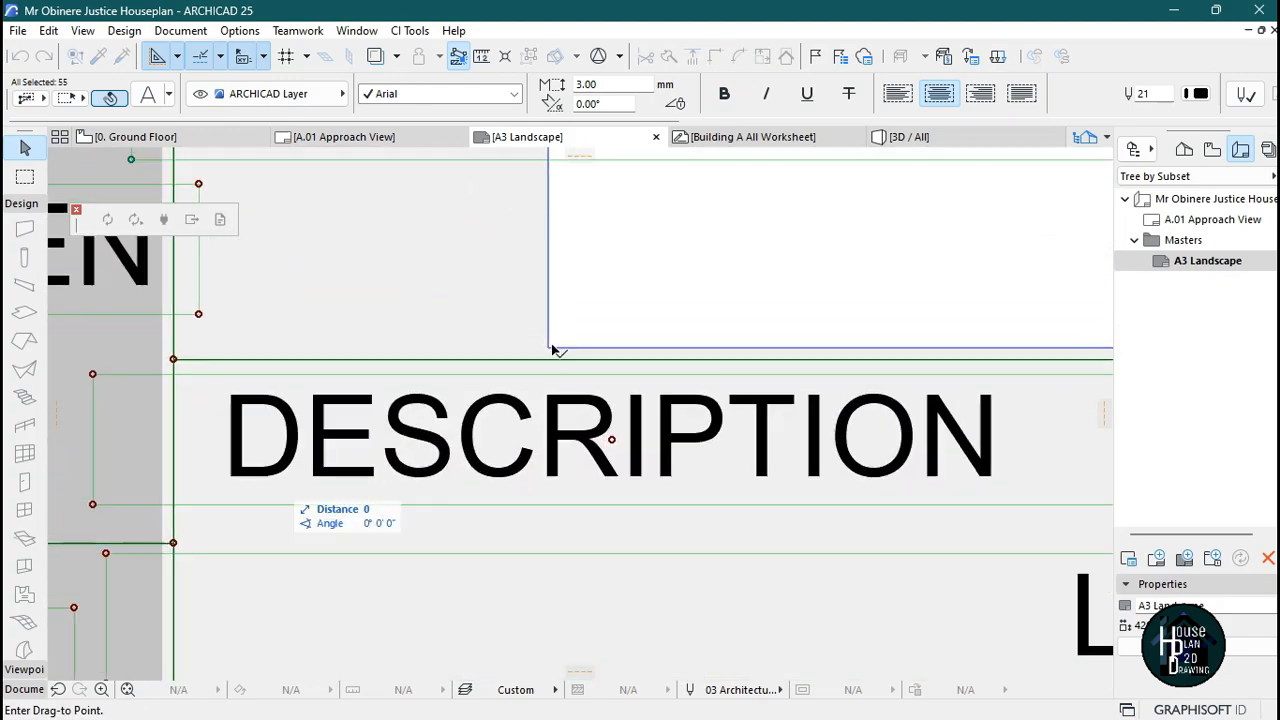
click(551, 349)
Resize the whole title block graphically about its lower-left corner to a lower-edge length of 392, matching the margin's lower-right corner
scroll(397, 423, down, 4)
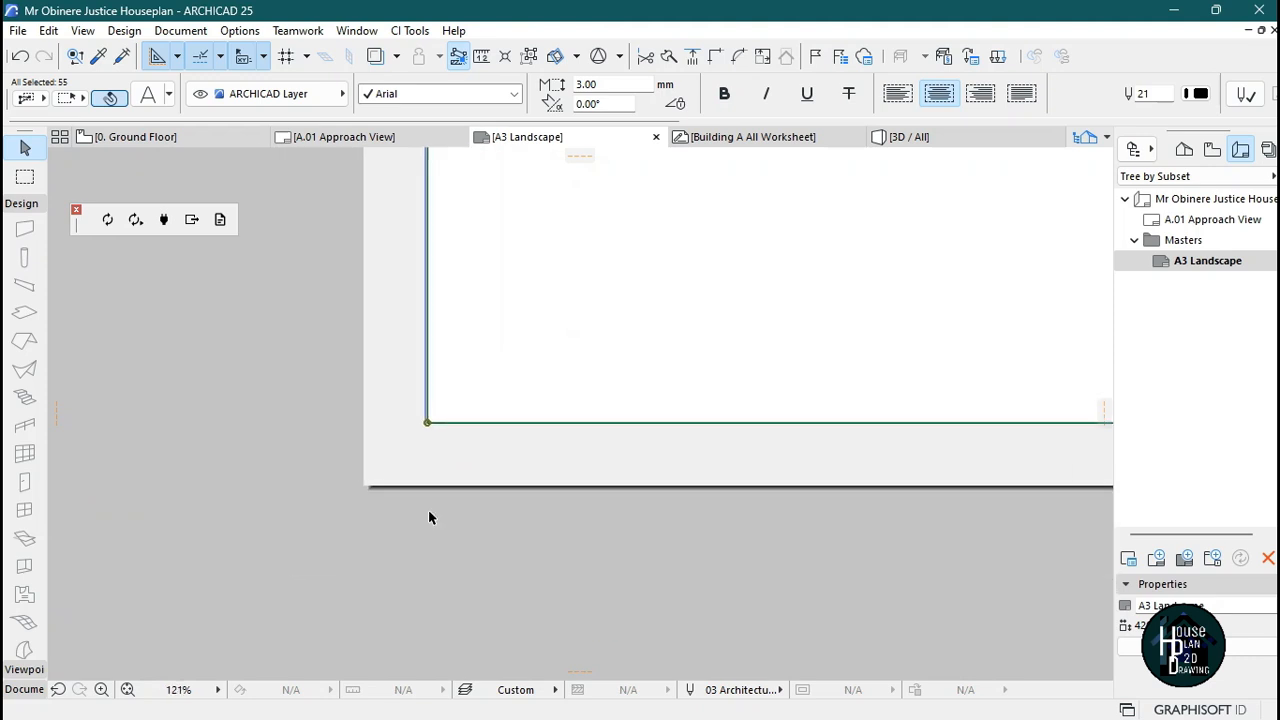
scroll(430, 515, down, 6)
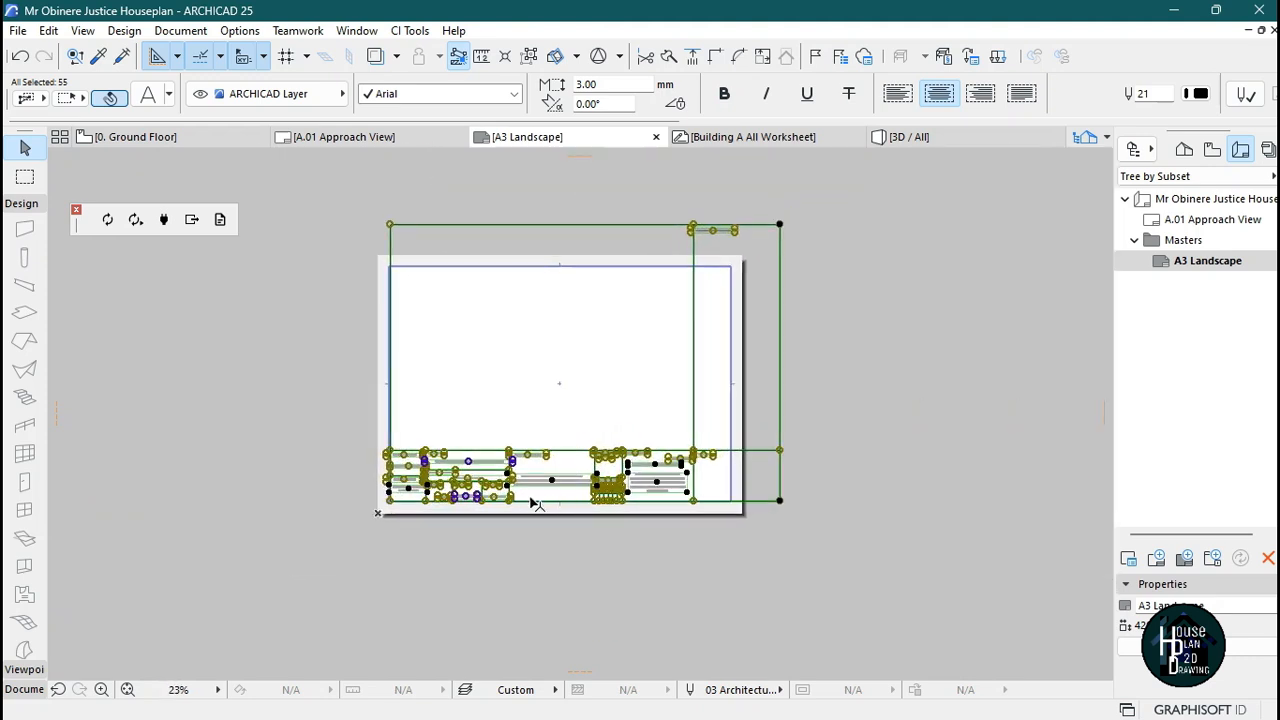
scroll(500, 505, up, 2)
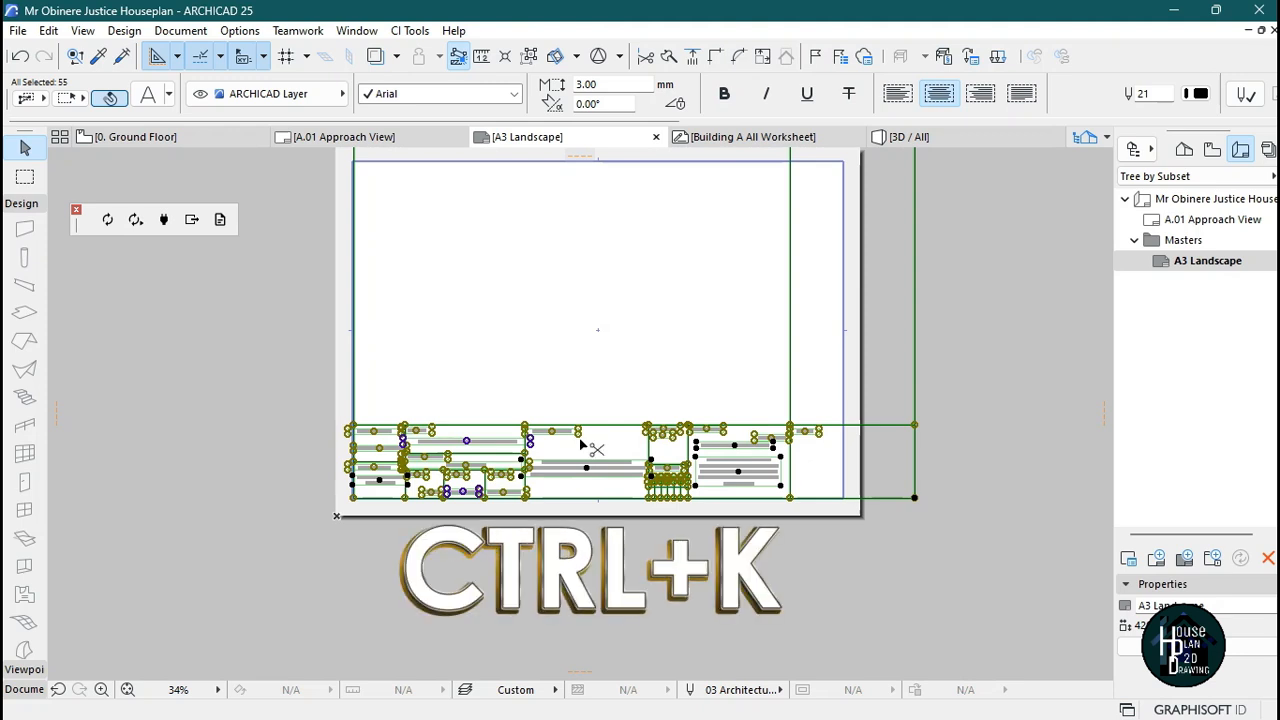
key(ctrl+k)
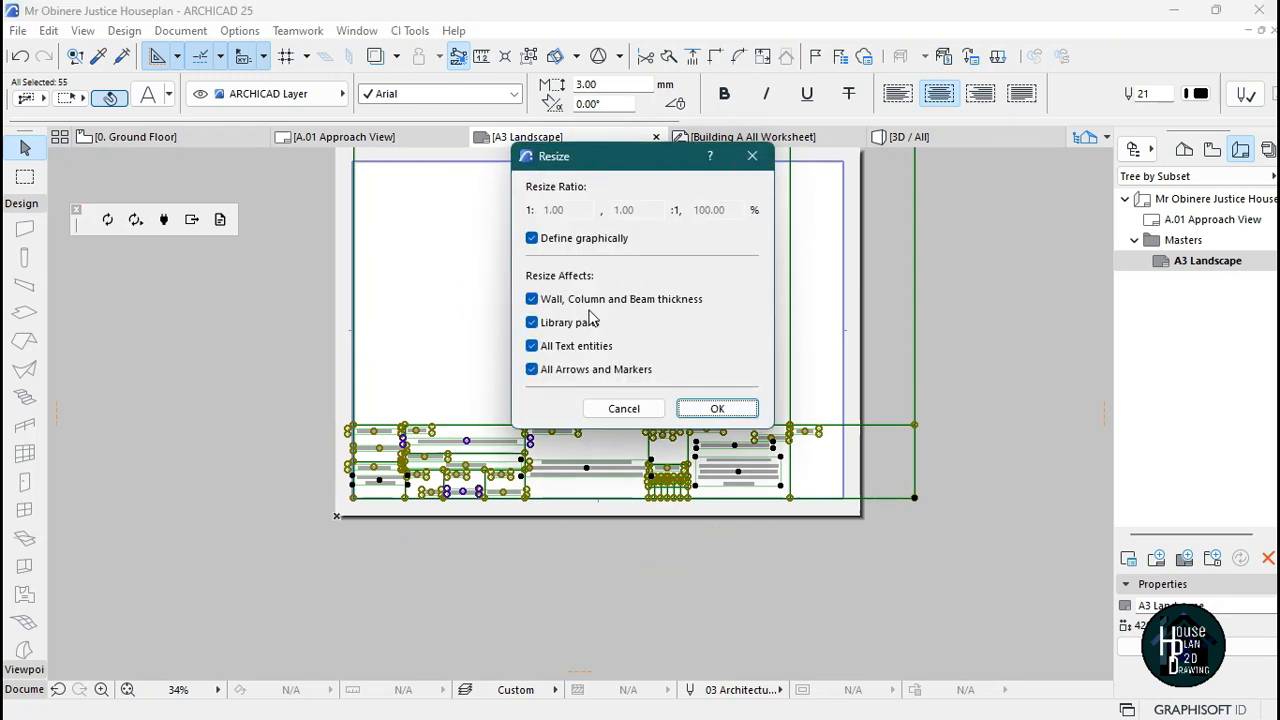
click(718, 409)
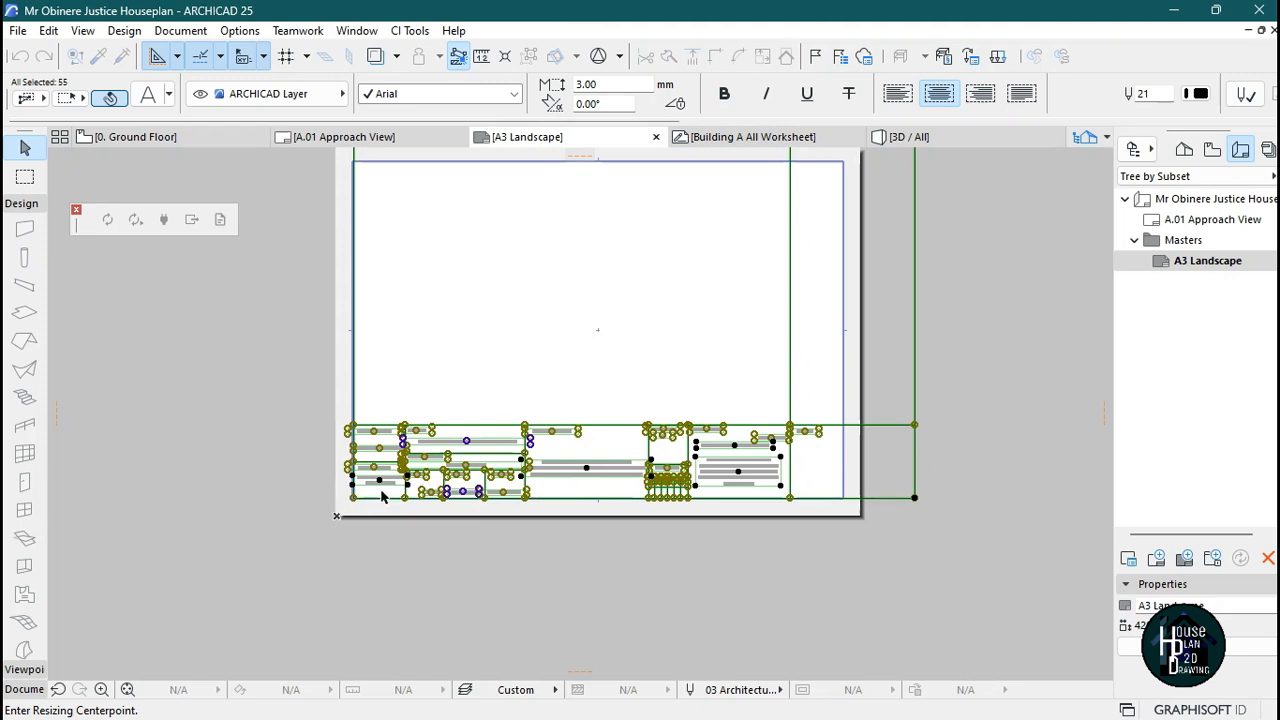
click(914, 497)
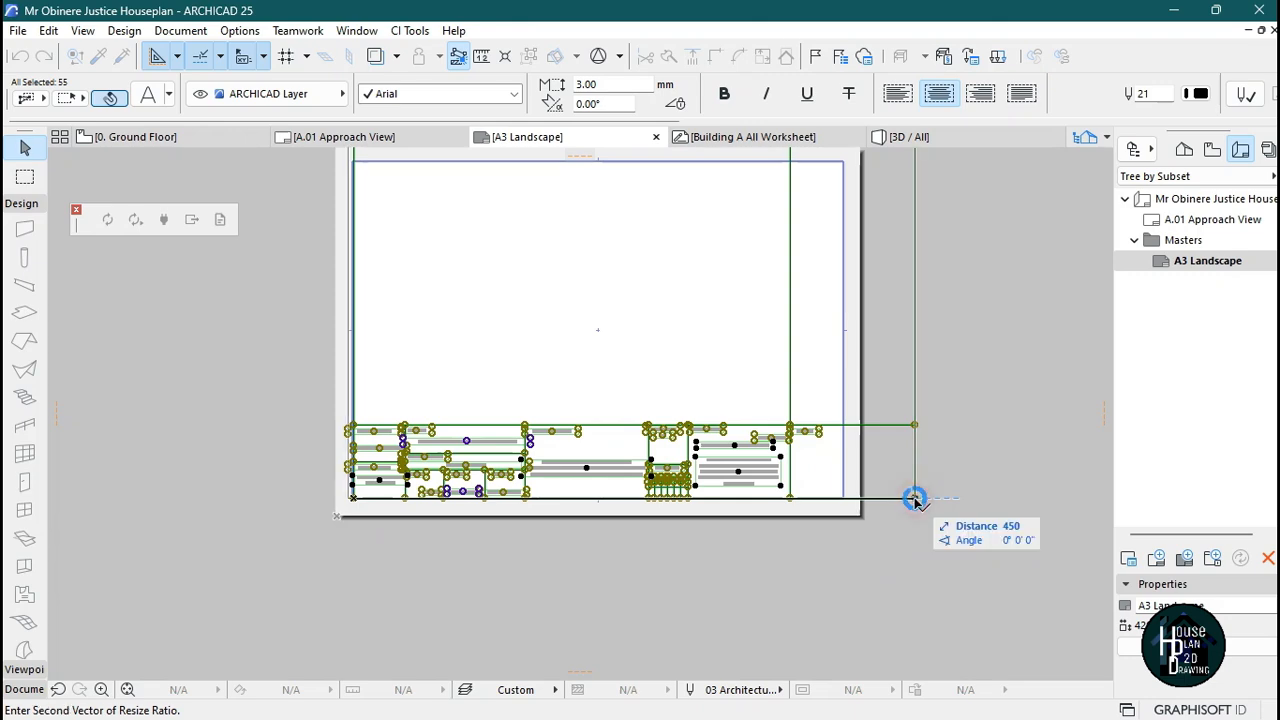
scroll(914, 497, up, 3)
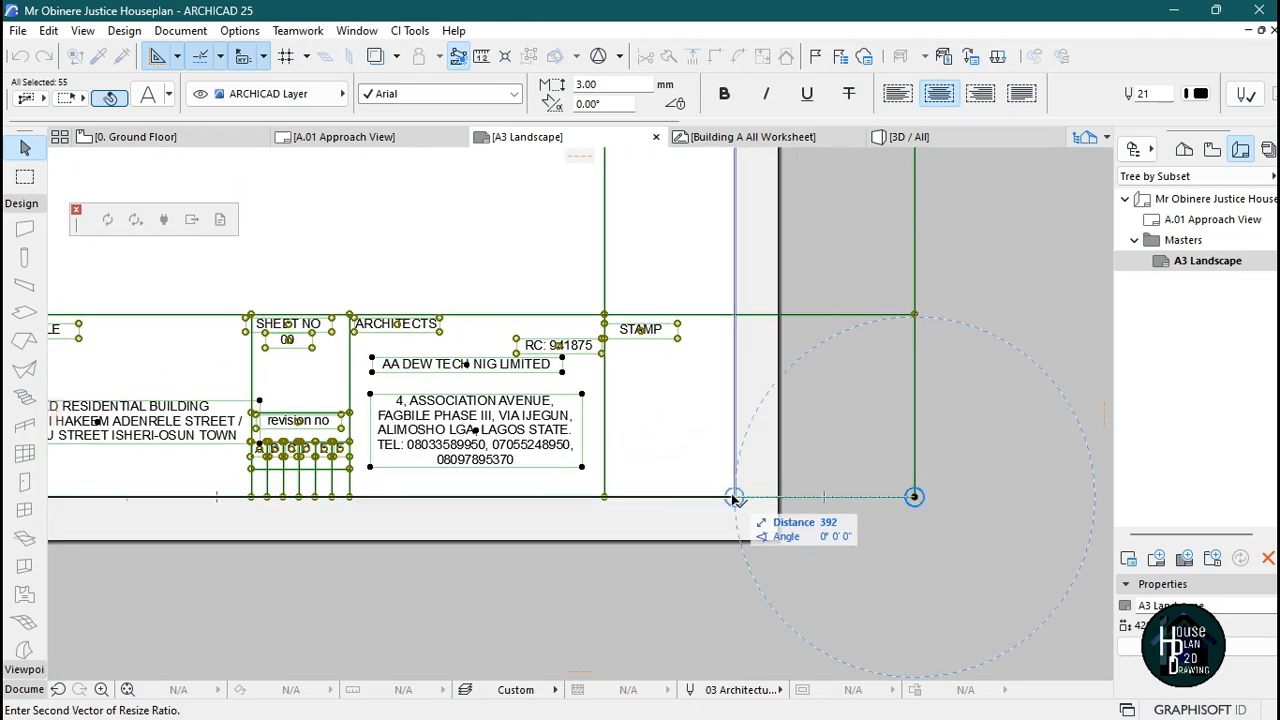
click(735, 498)
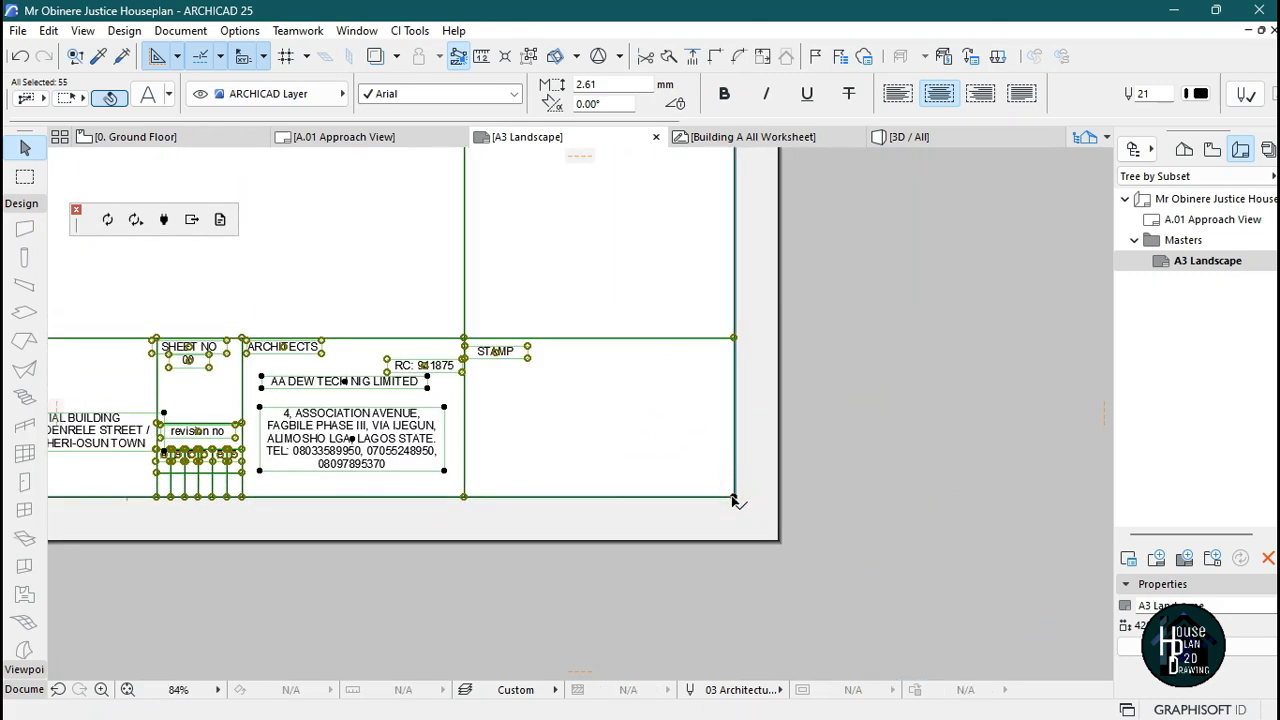
Examine how the resized title block fits the page margins on every side, and deselect it
scroll(831, 531, down, 5)
scroll(790, 512, up, 2)
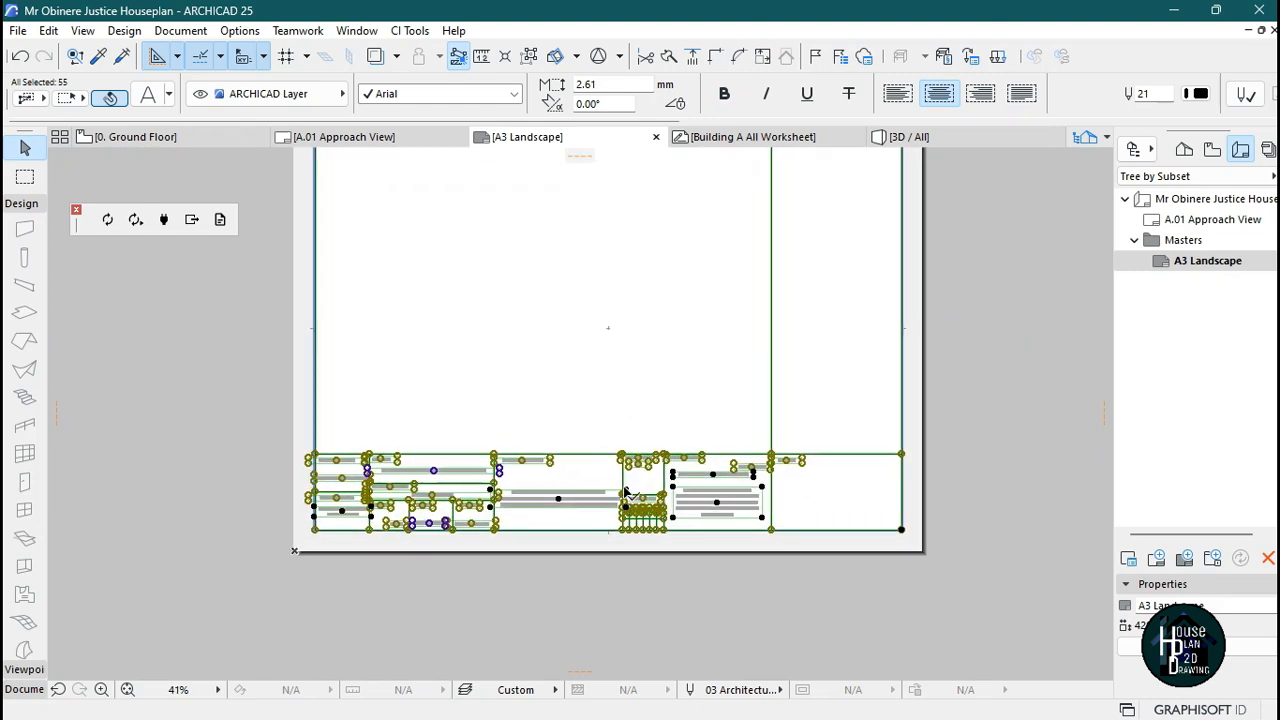
scroll(625, 492, down, 3)
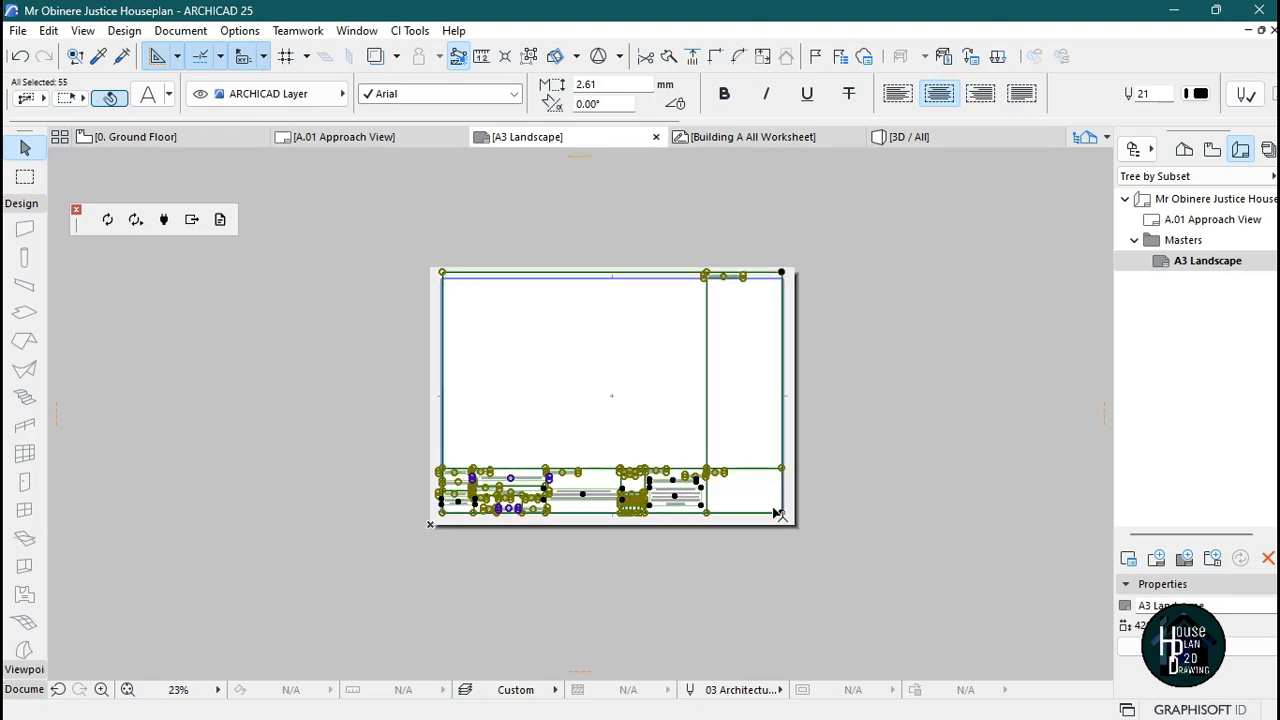
scroll(623, 389, up, 3)
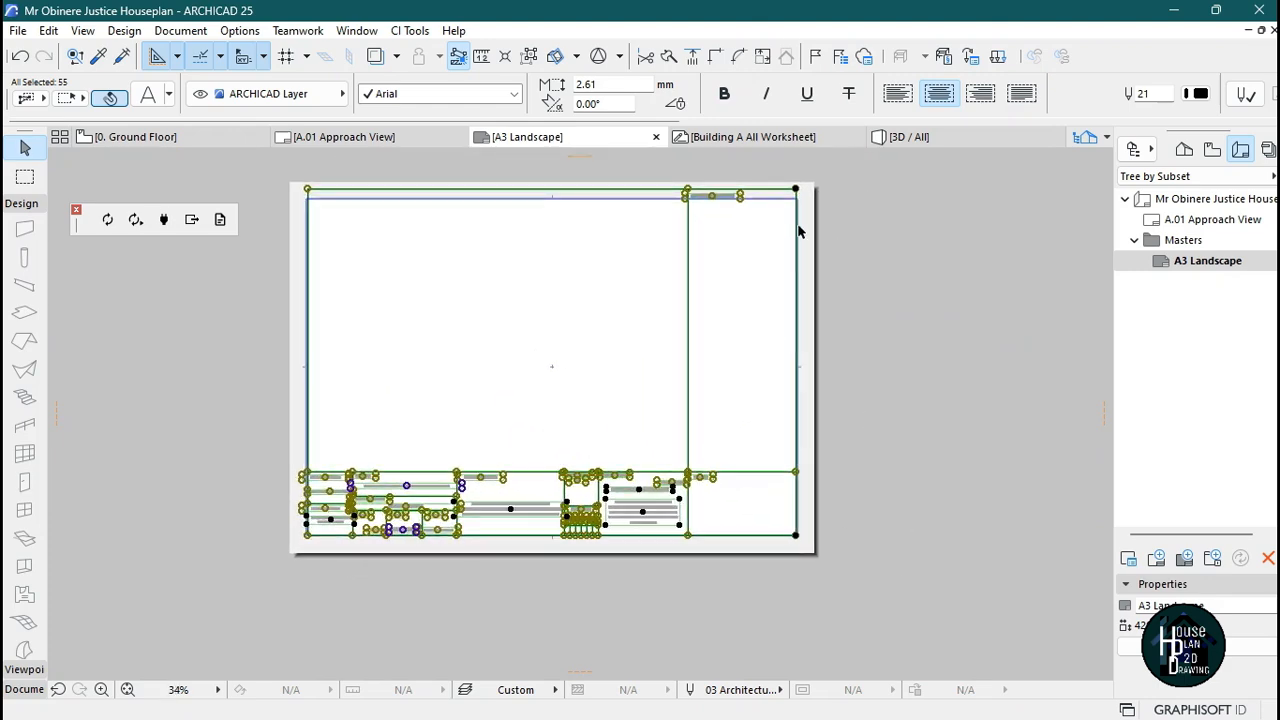
scroll(842, 496, down, 3)
scroll(679, 322, up, 4)
click(699, 310)
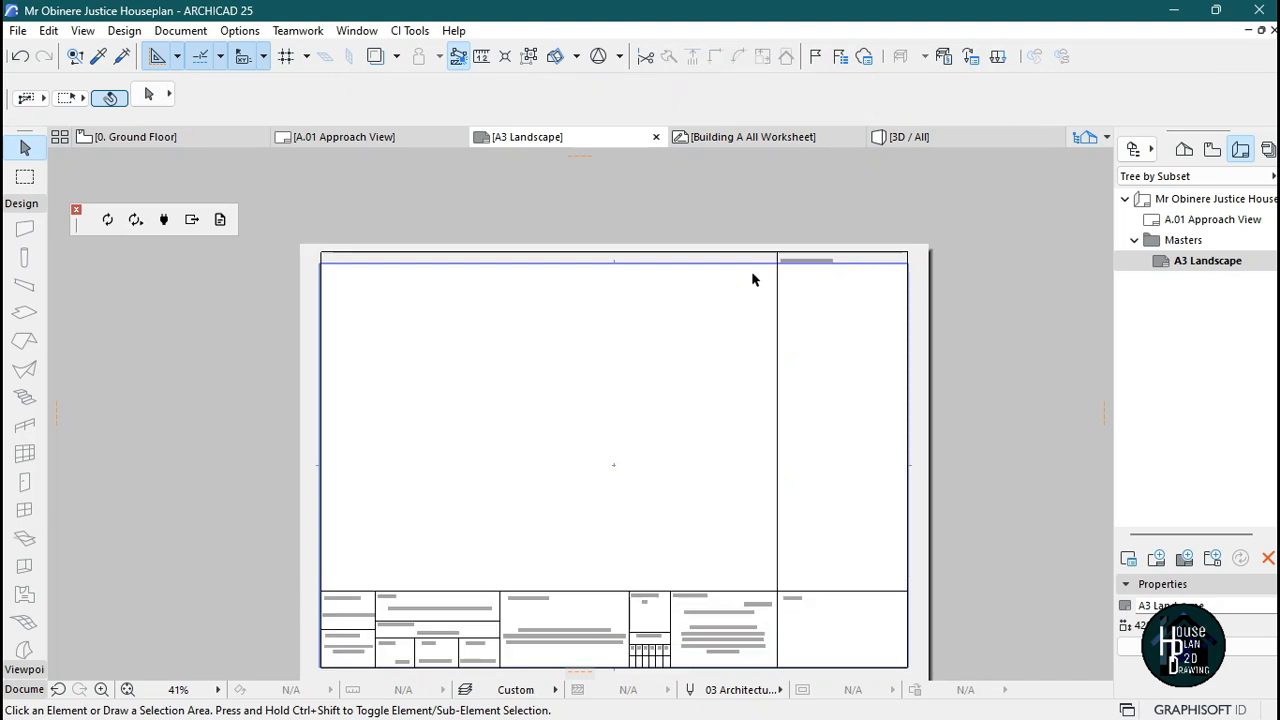
Clear the selection of the grouped title block and suspend grouping so its elements can be selected individually
scroll(753, 279, up, 3)
click(723, 212)
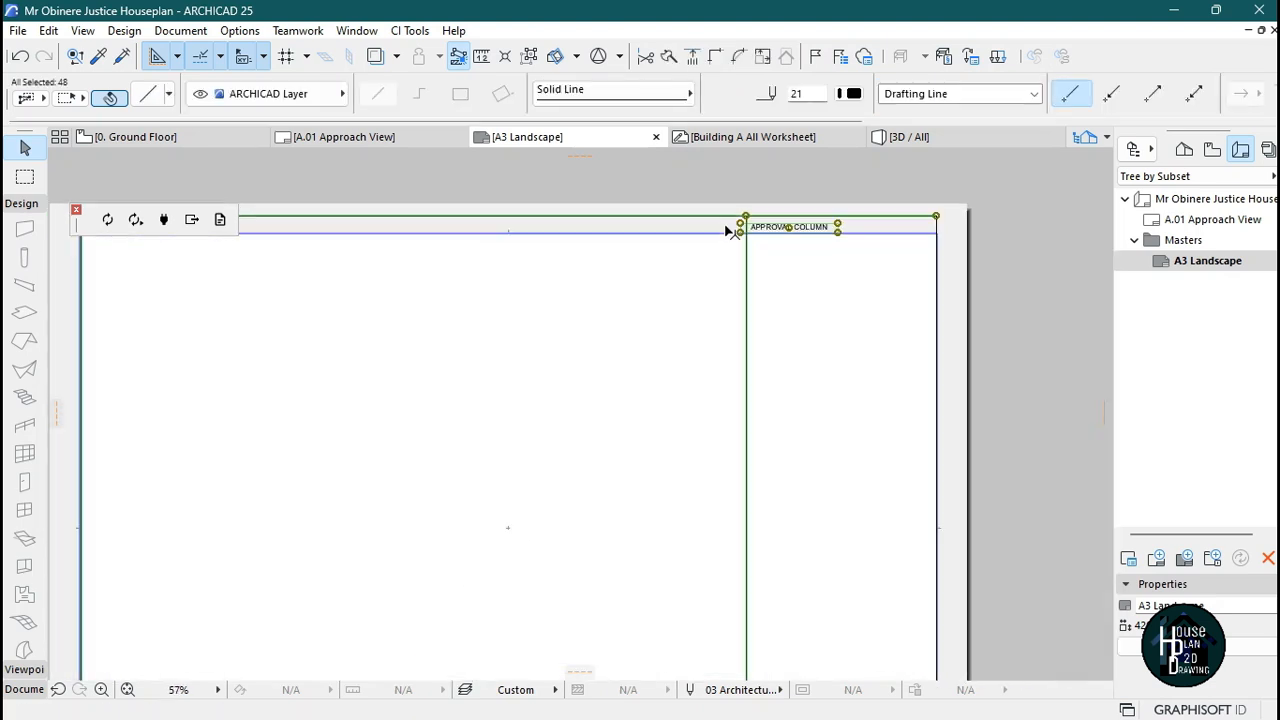
scroll(729, 231, down, 2)
key(Escape)
click(531, 58)
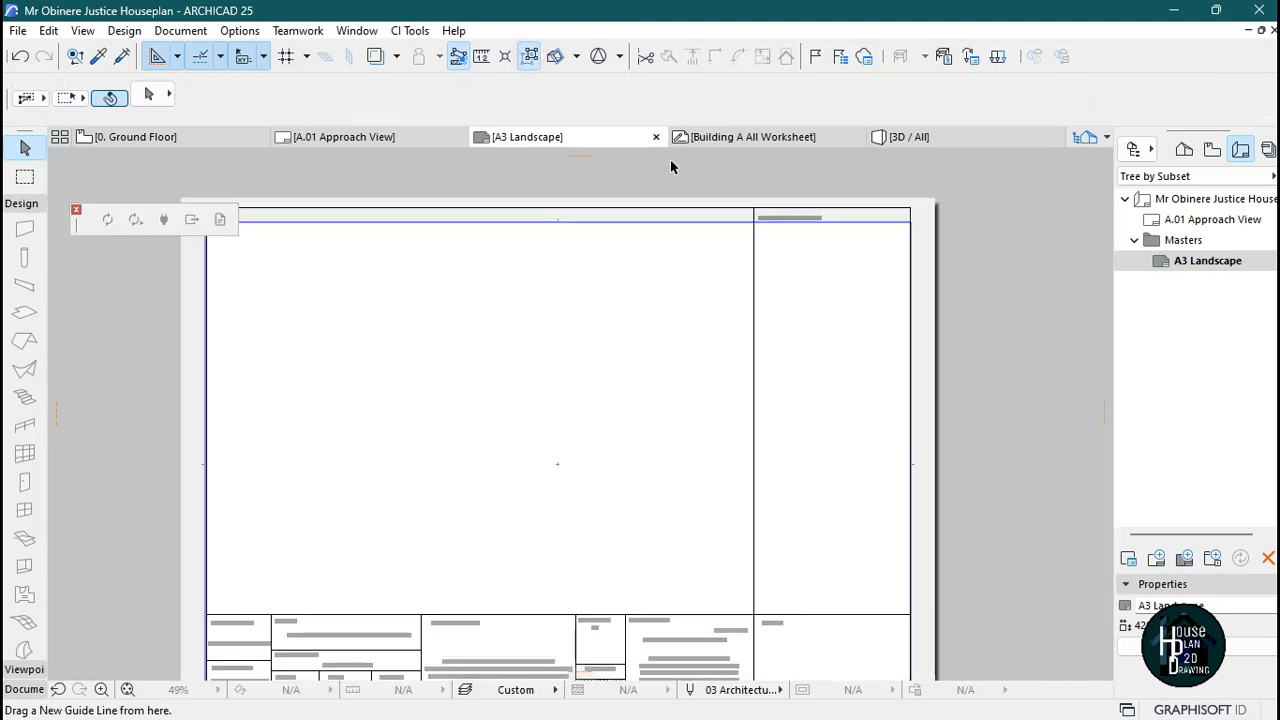
Move the frame's upper line down by 9 so its right end sits on the margin's upper-right corner
click(691, 209)
key(ctrl+d)
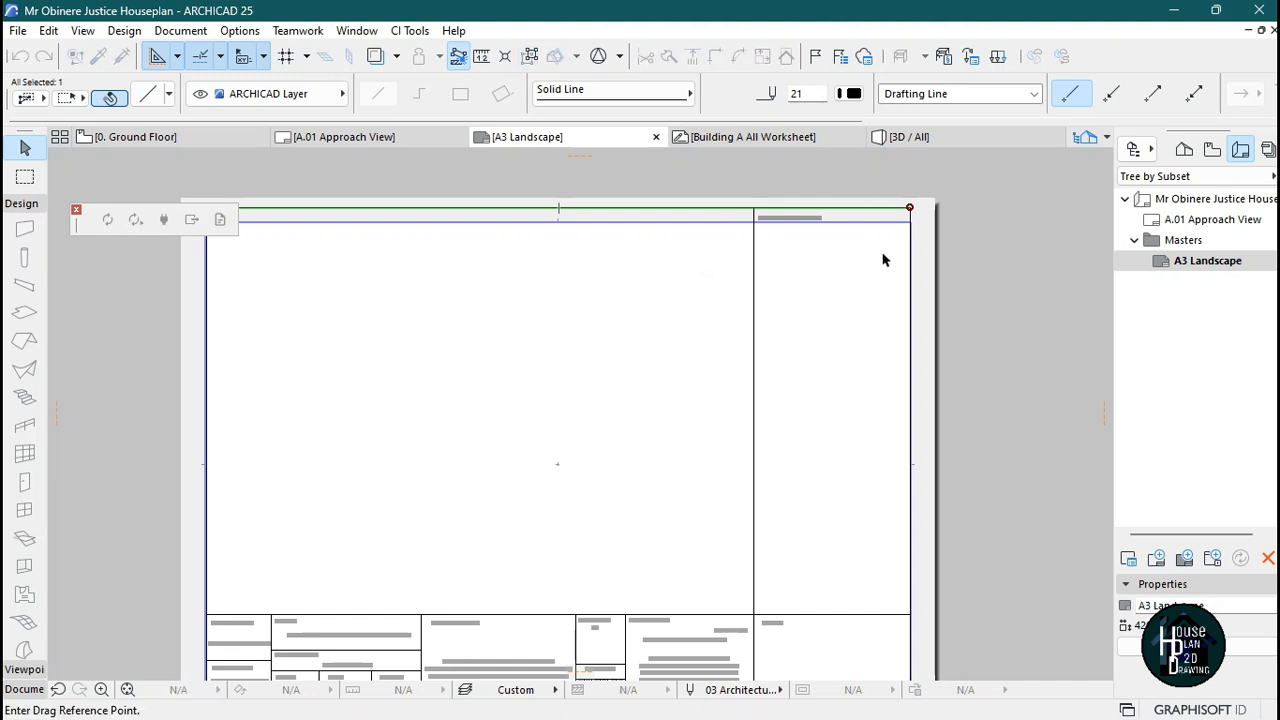
scroll(910, 212, up, 3)
click(943, 206)
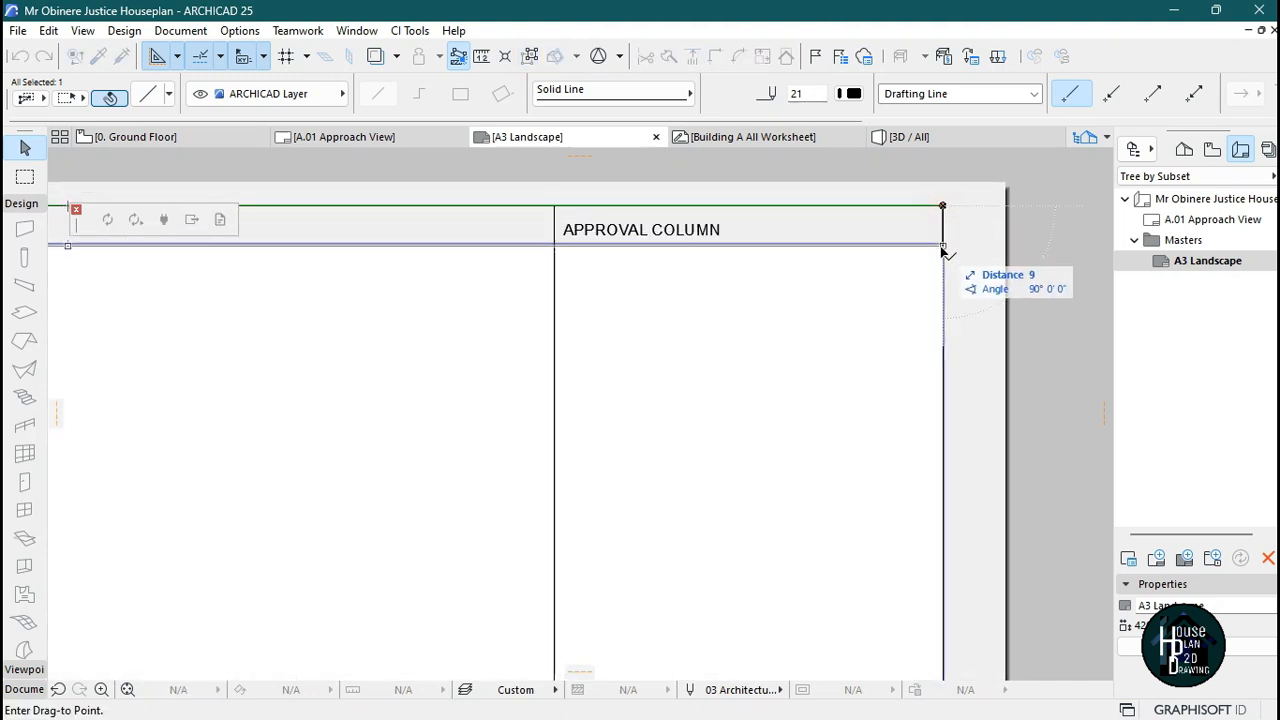
click(943, 244)
Move the APPROVAL COLUMN text straight down to just below the frame's upper line, and deselect it
click(697, 233)
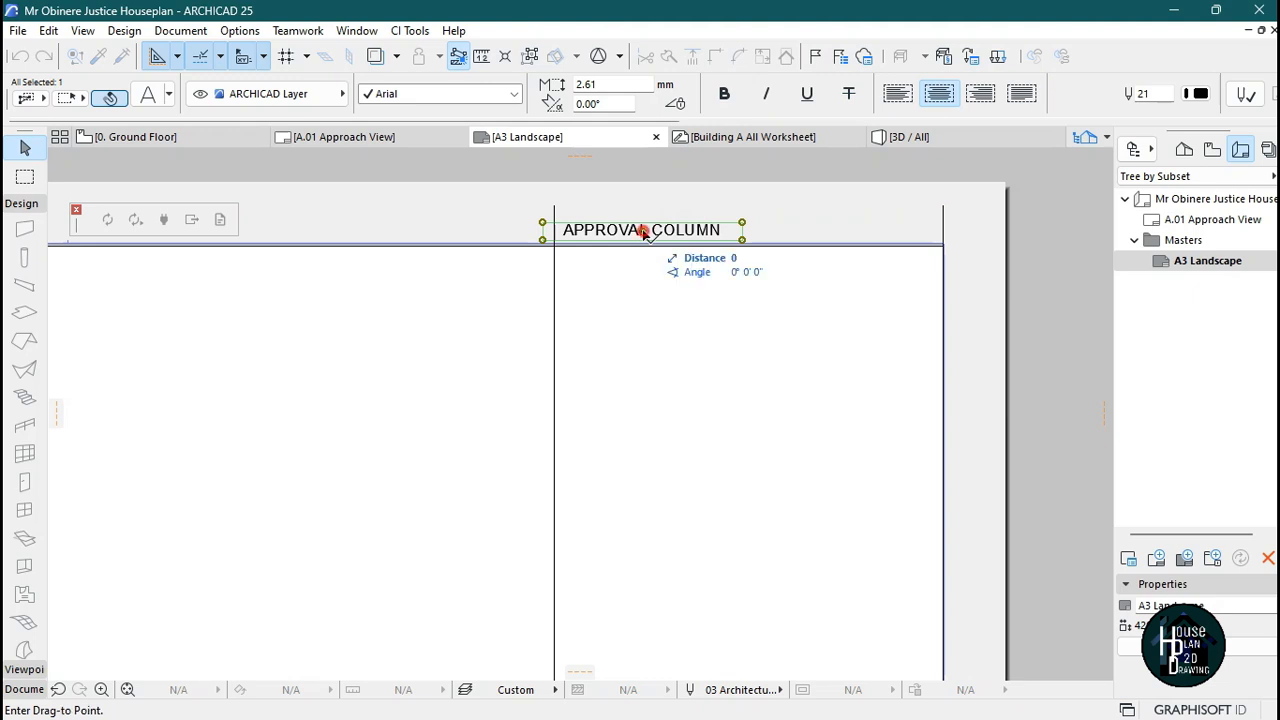
click(641, 270)
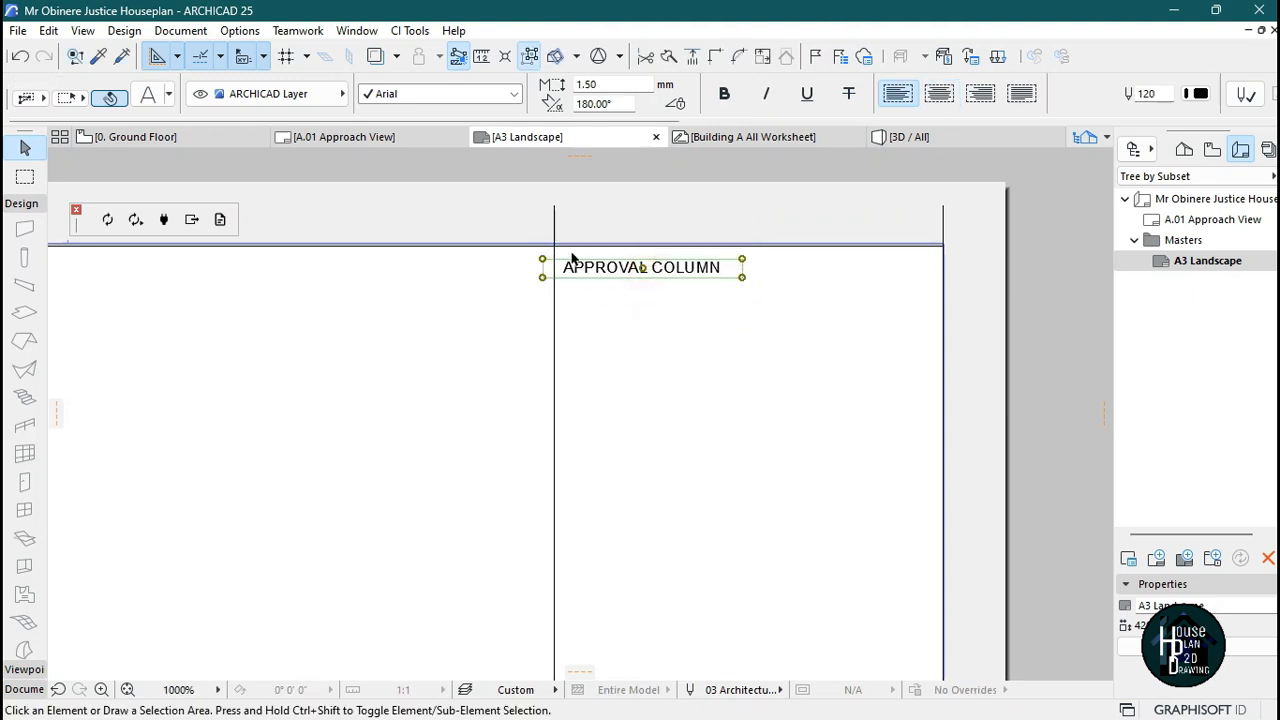
key(Escape)
Trim the part of the approval column's vertical divider that extends above the frame's upper line
click(557, 214)
scroll(565, 217, up, 3)
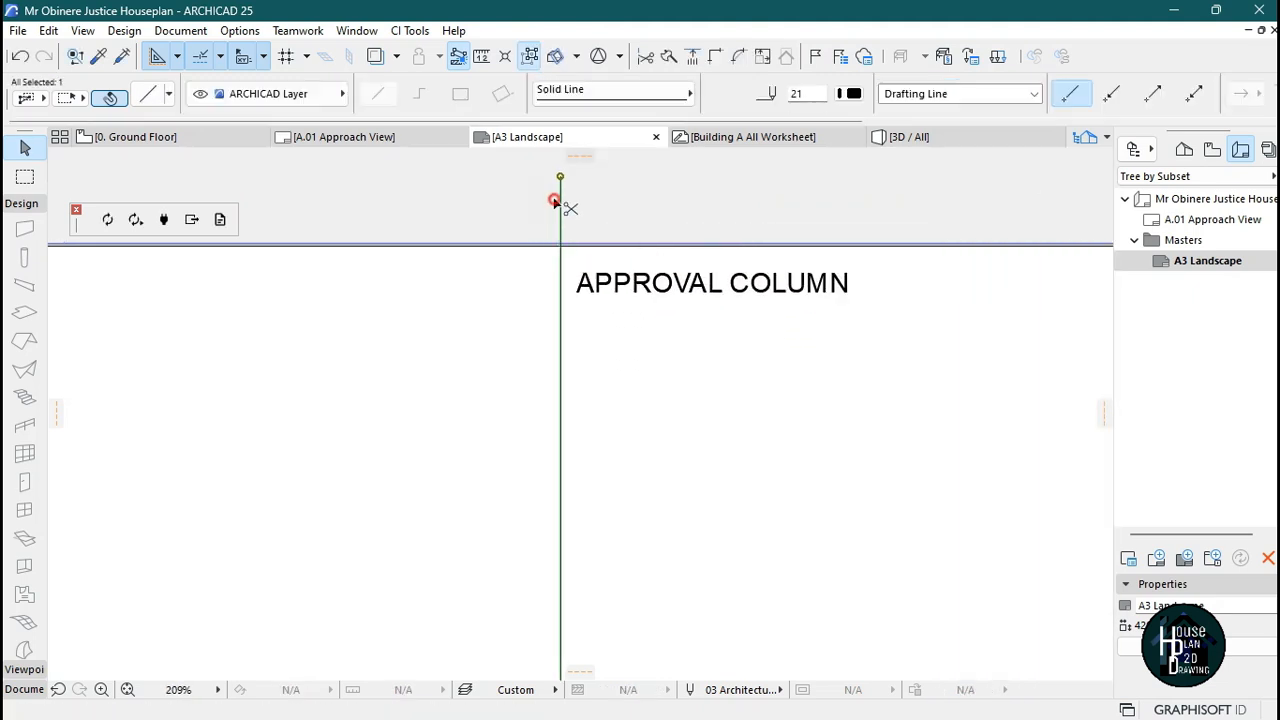
scroll(530, 220, up, 3)
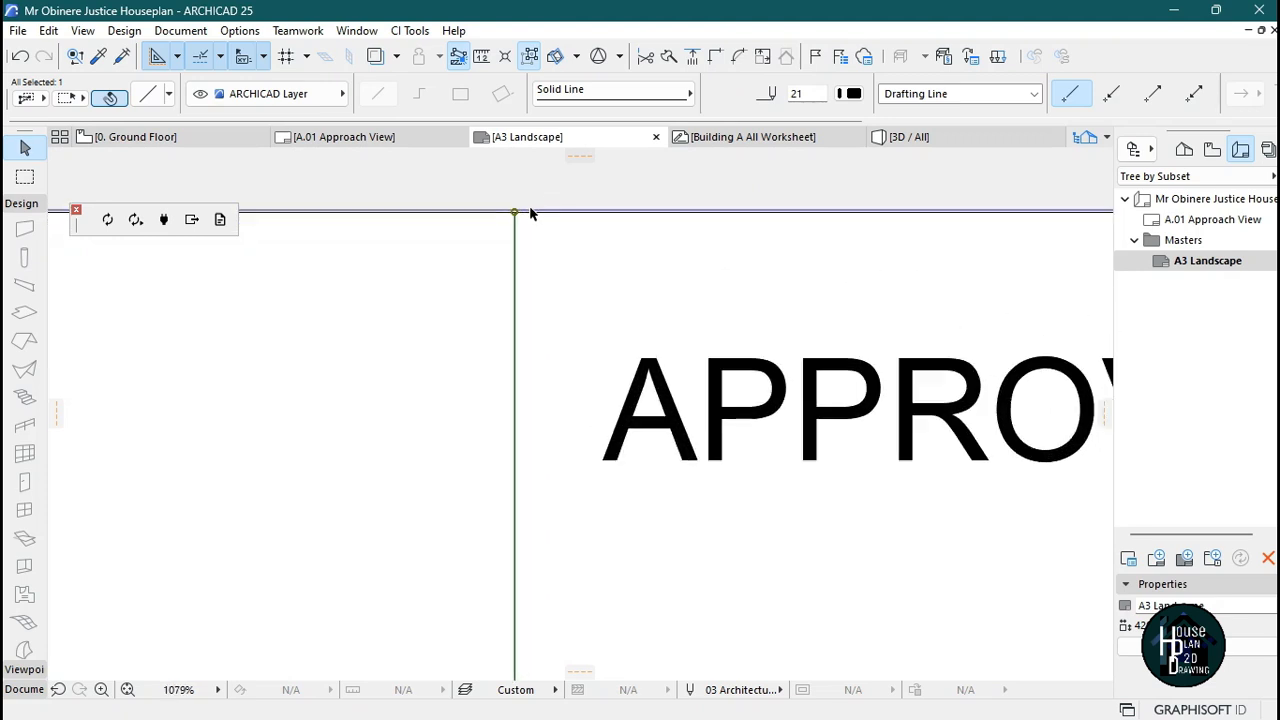
Trim the overshooting upper ends of the frame's right and left edges at the upper line, and clear the selection
scroll(537, 251, down, 6)
scroll(770, 238, down, 2)
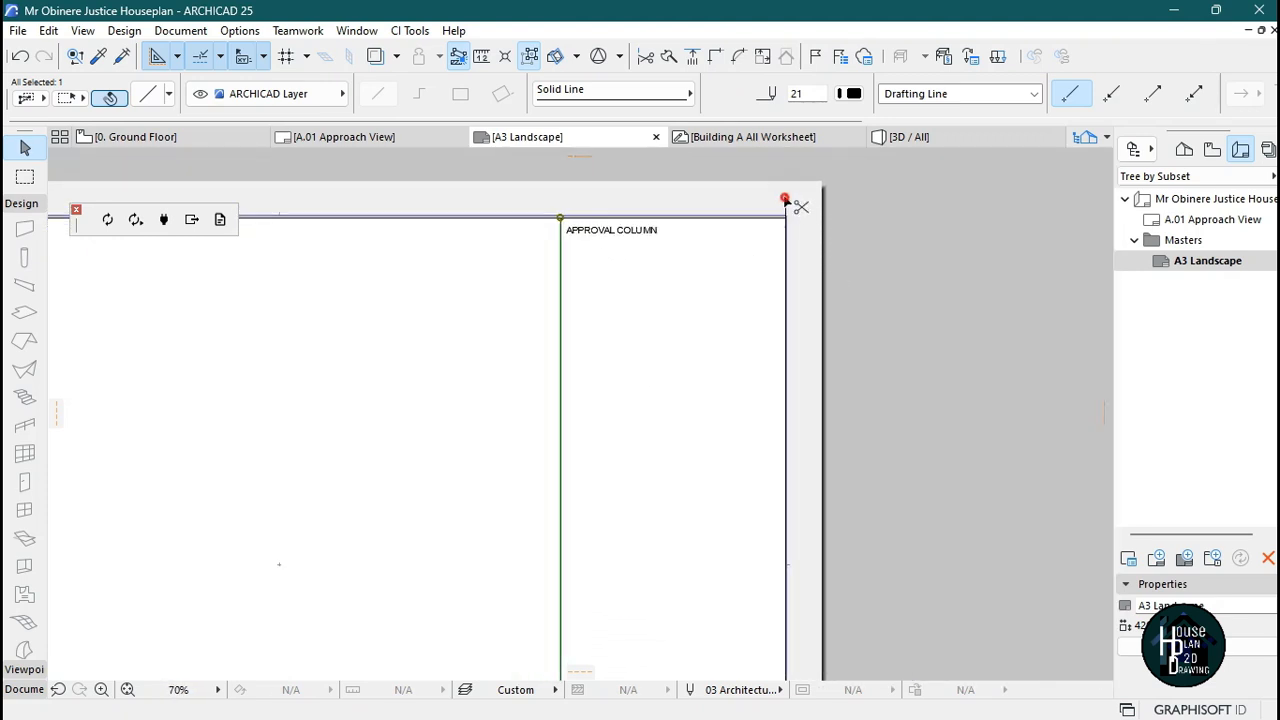
ctrl+click(785, 198)
scroll(832, 251, down, 6)
scroll(600, 245, up, 3)
scroll(656, 249, up, 5)
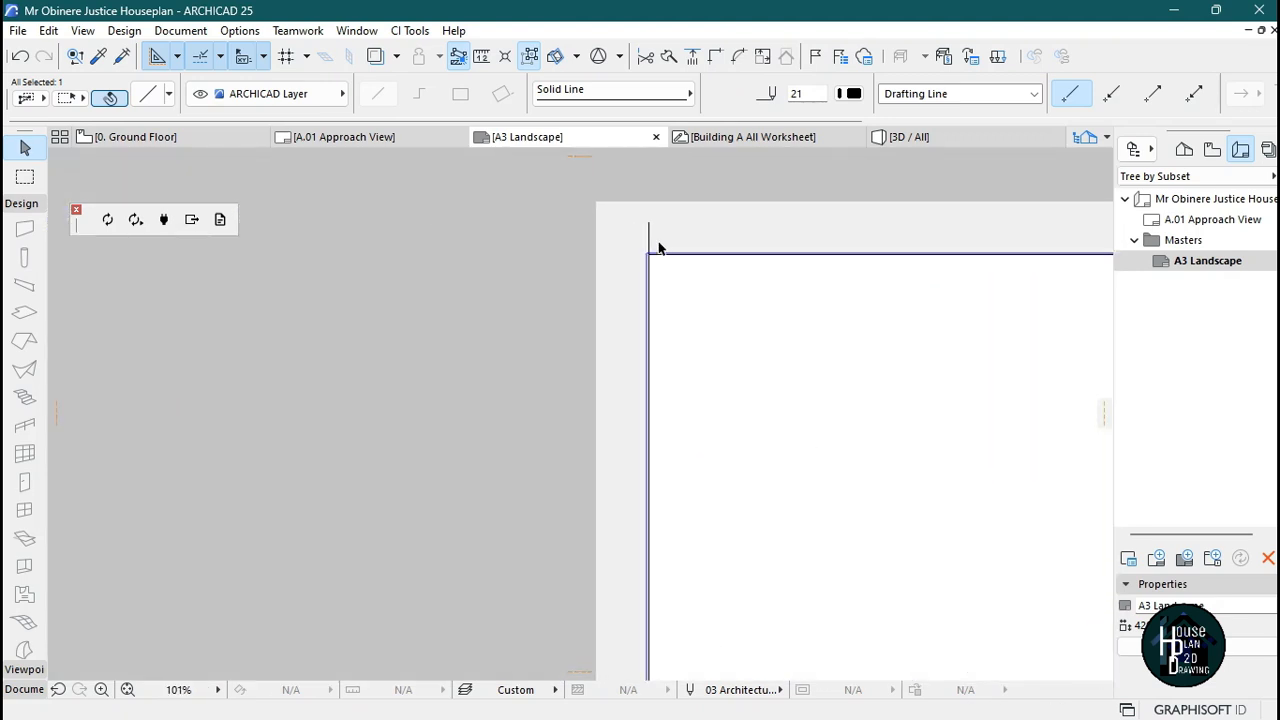
scroll(650, 235, down, 6)
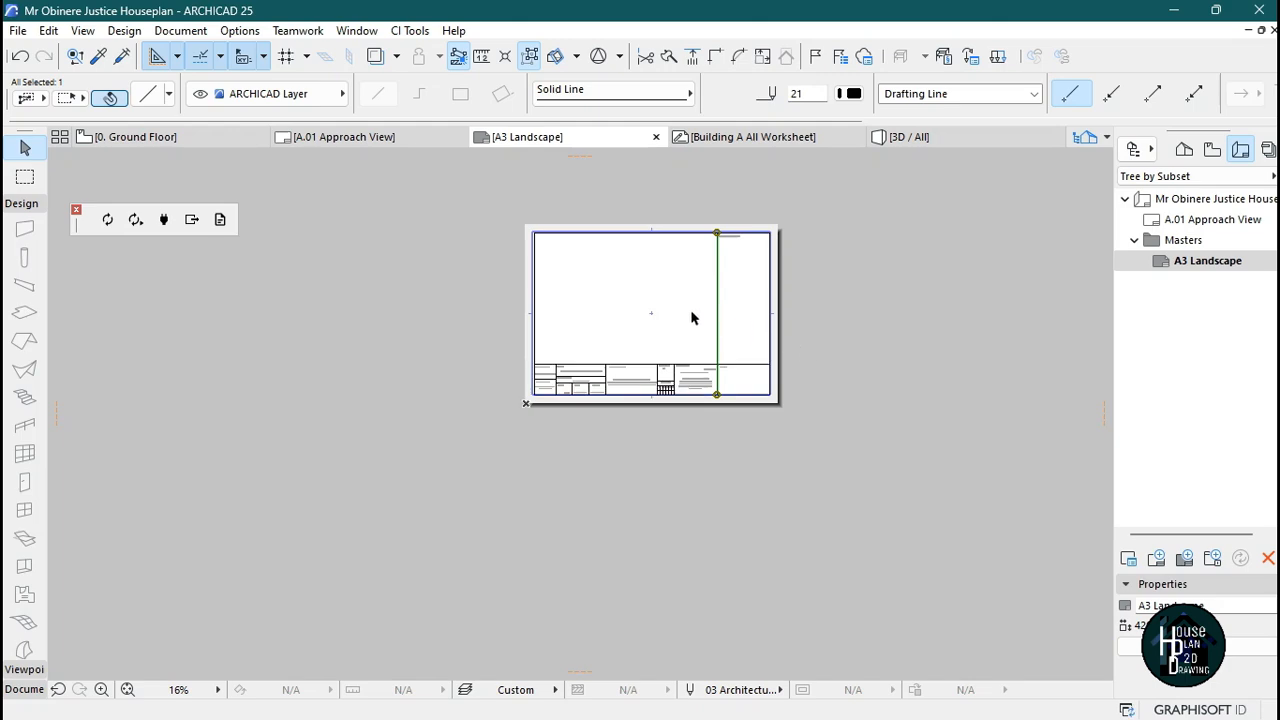
key(Escape)
Examine the cleaned-up frame, the title block's text fields and the approval column against the page margins
scroll(640, 300, up, 3)
scroll(703, 229, down, 2)
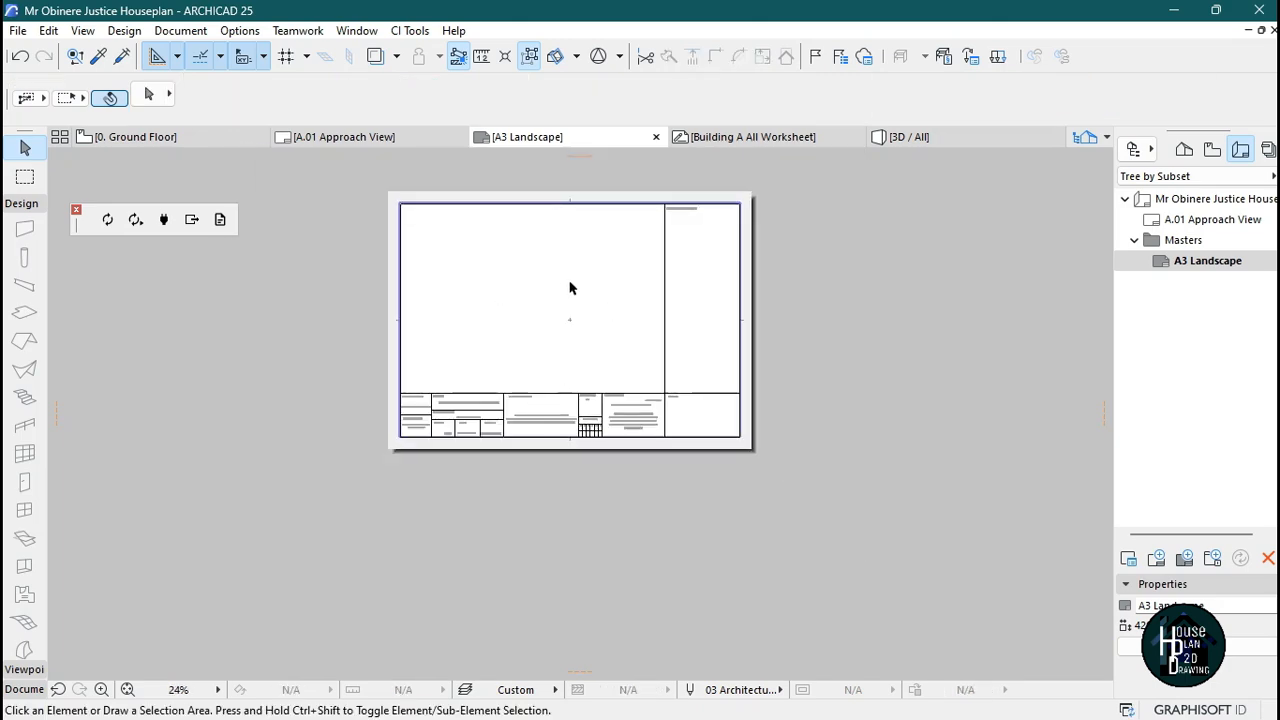
scroll(580, 300, up, 2)
scroll(608, 343, down, 2)
scroll(554, 363, up, 1)
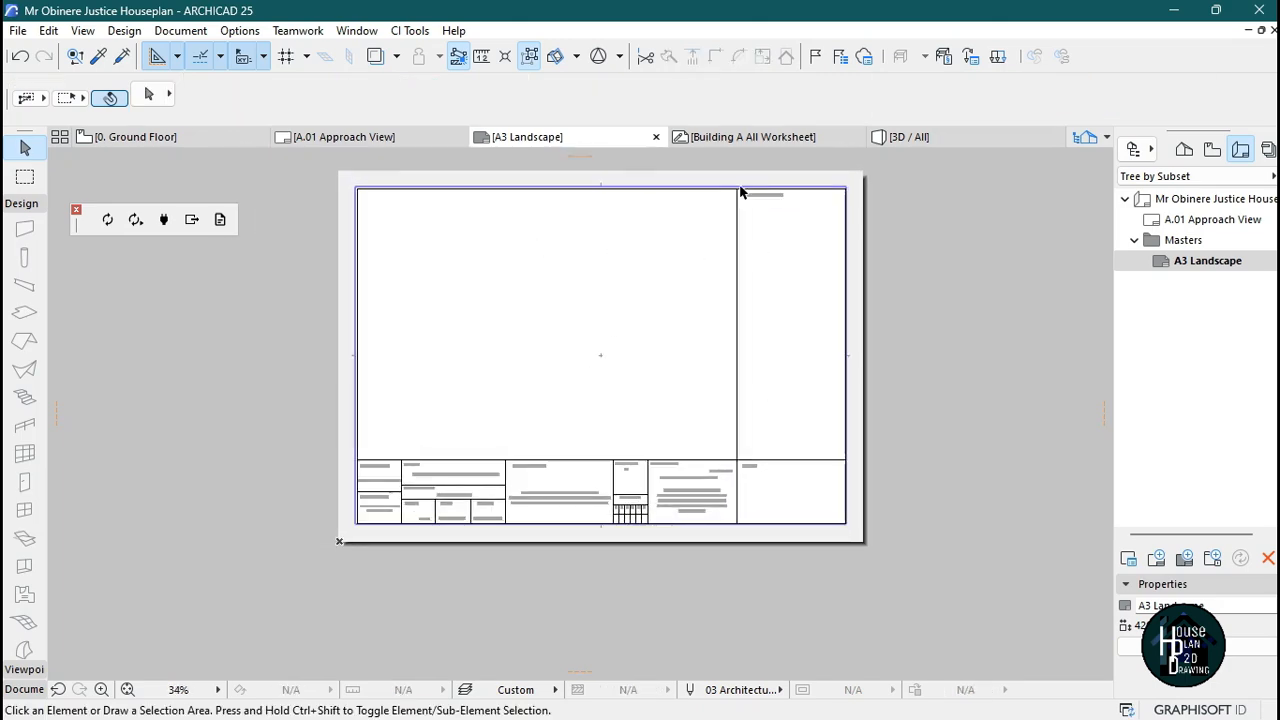
scroll(468, 515, up, 3)
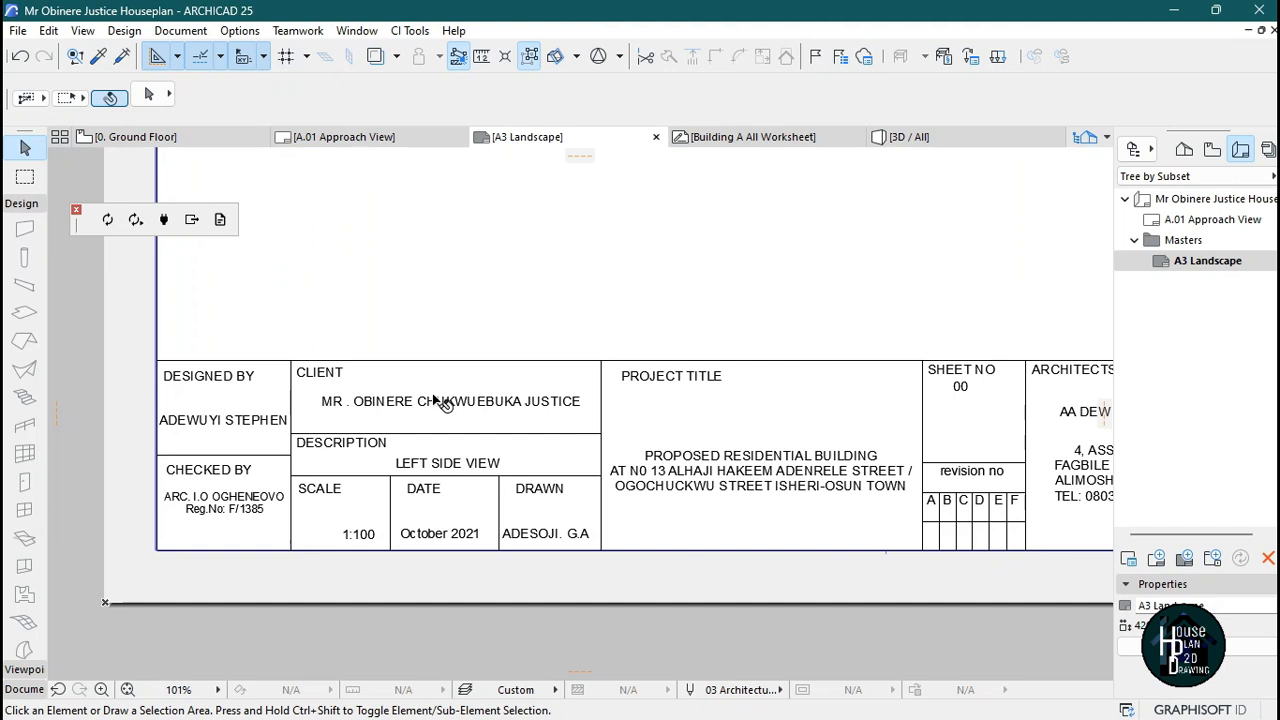
scroll(440, 420, down, 4)
scroll(640, 205, up, 3)
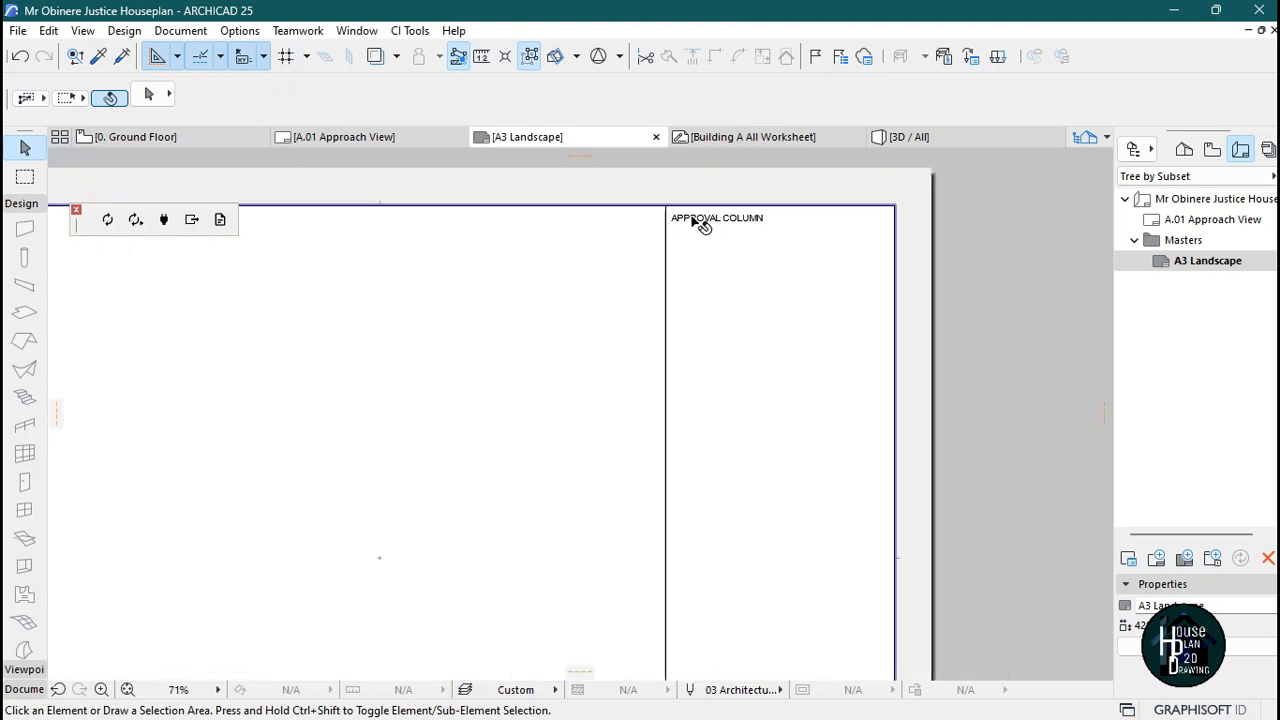
scroll(649, 237, down, 3)
scroll(540, 365, down, 1)
scroll(603, 414, up, 2)
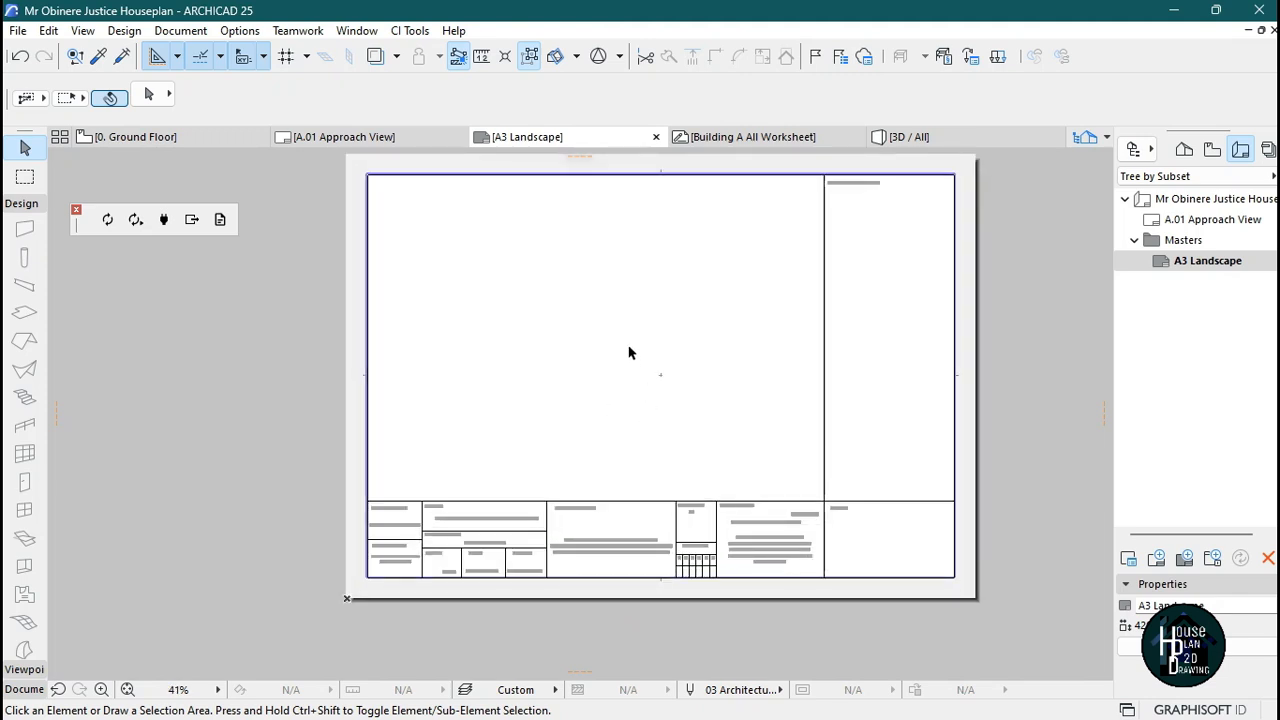
alt+click(827, 260)
scroll(614, 311, down, 1)
scroll(531, 363, up, 2)
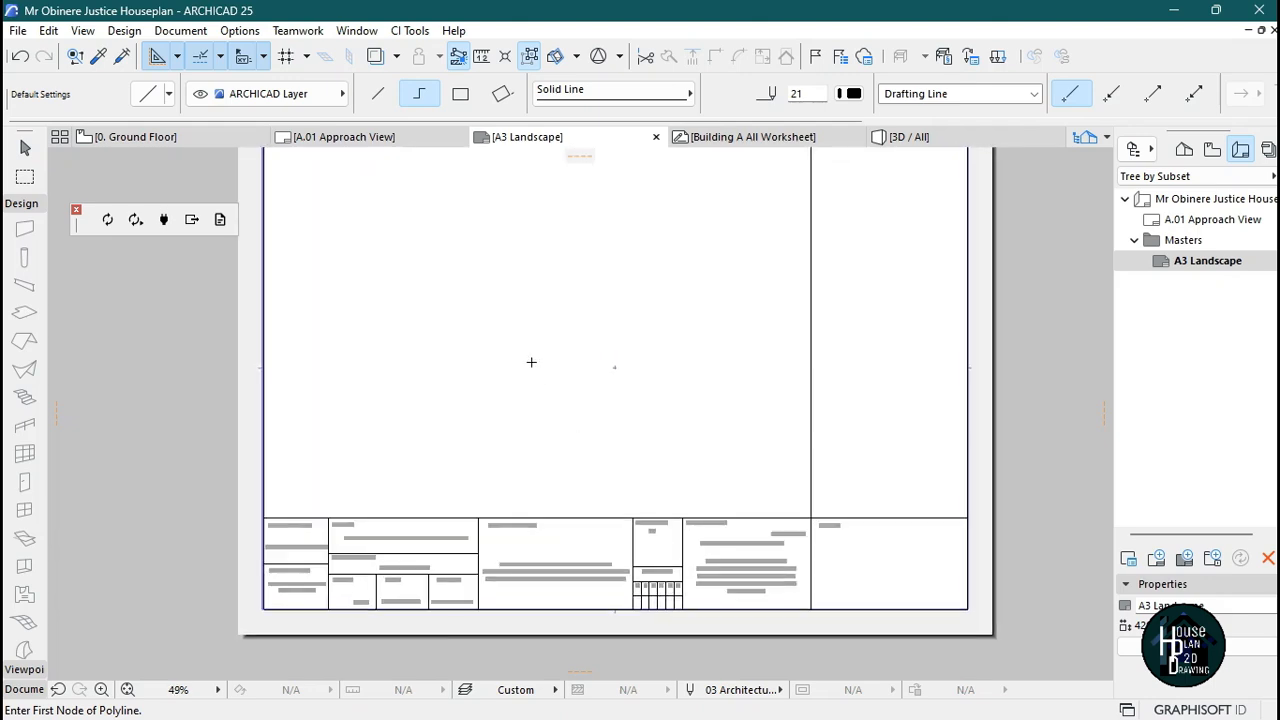
scroll(558, 430, down, 3)
key(Escape)
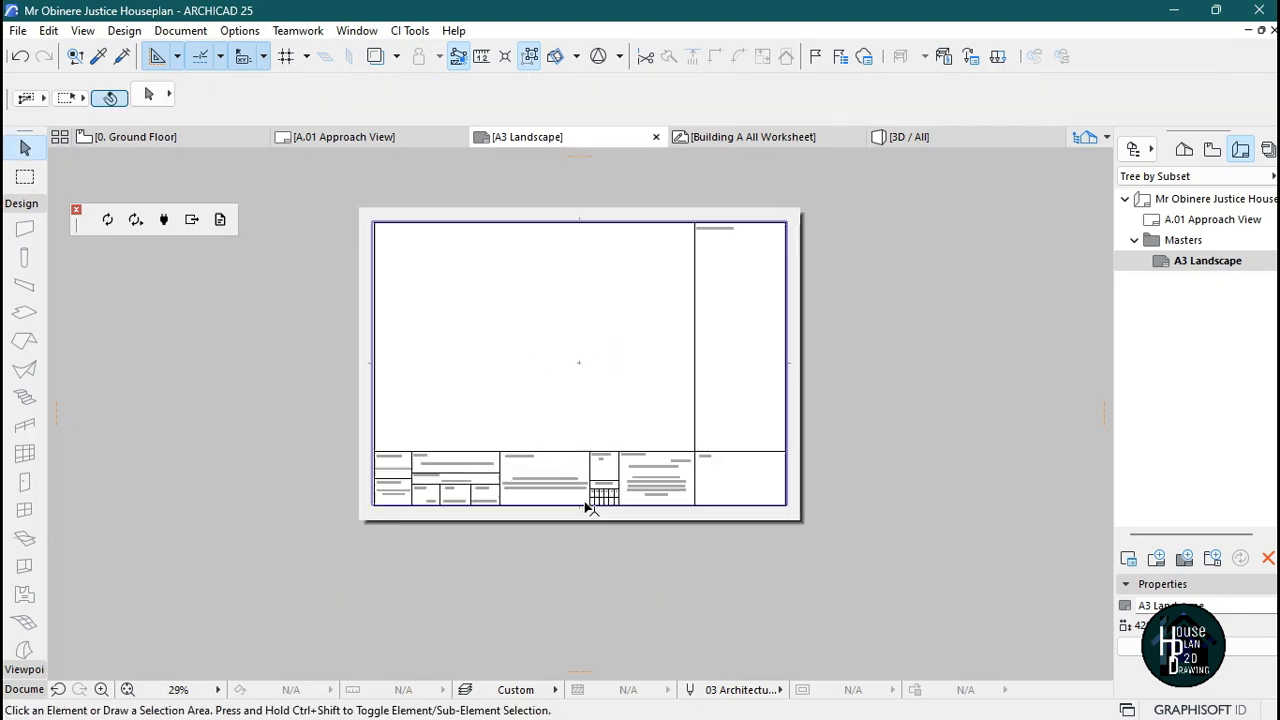
scroll(586, 492, up, 3)
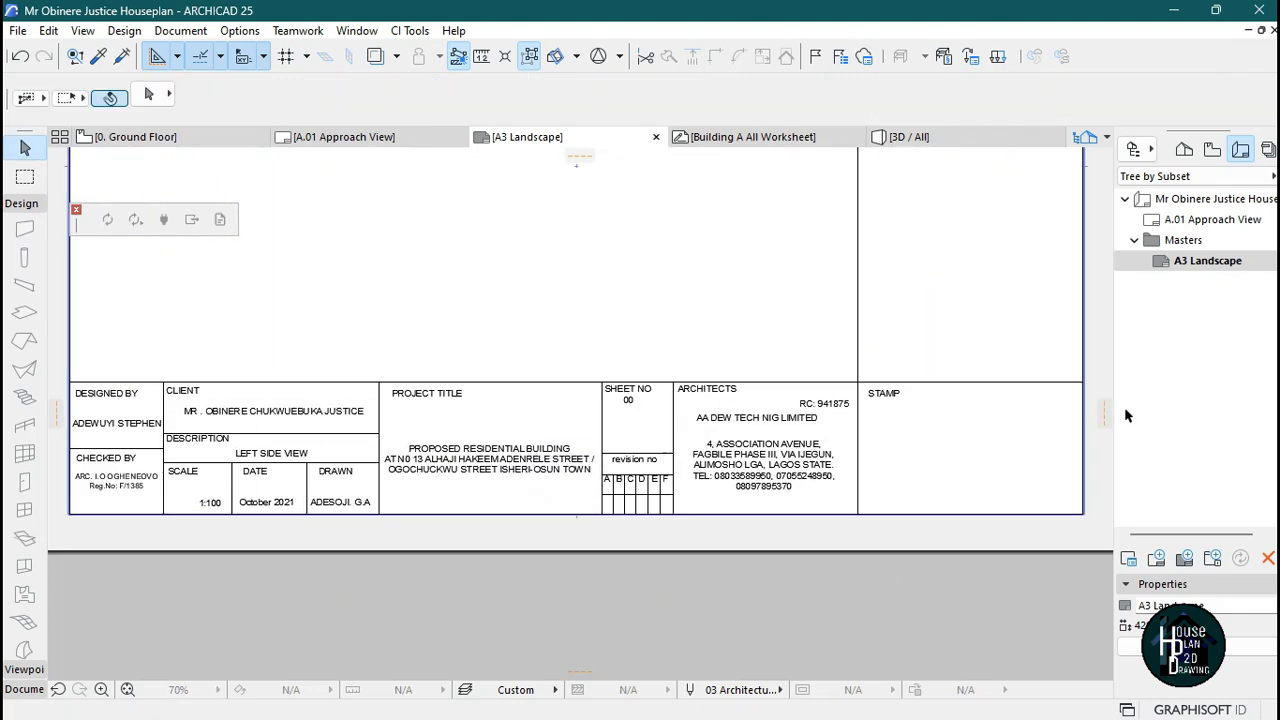
scroll(875, 447, down, 1)
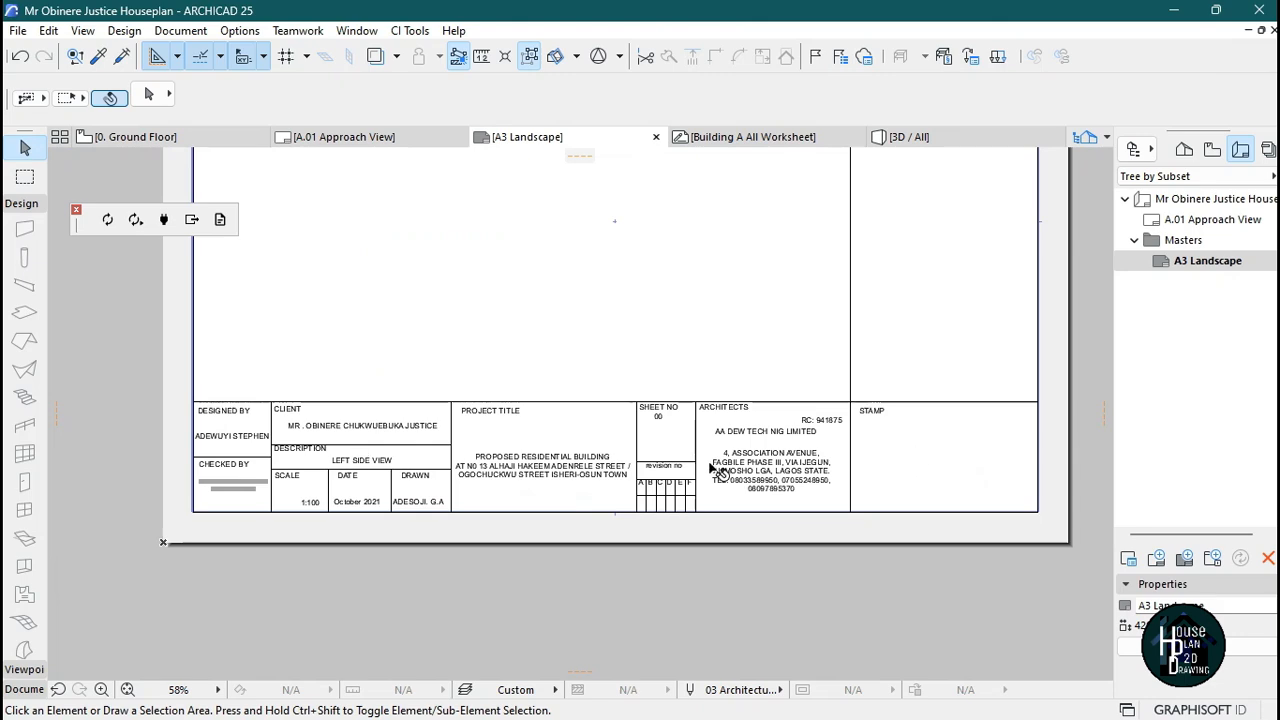
scroll(564, 451, up, 2)
scroll(620, 490, down, 5)
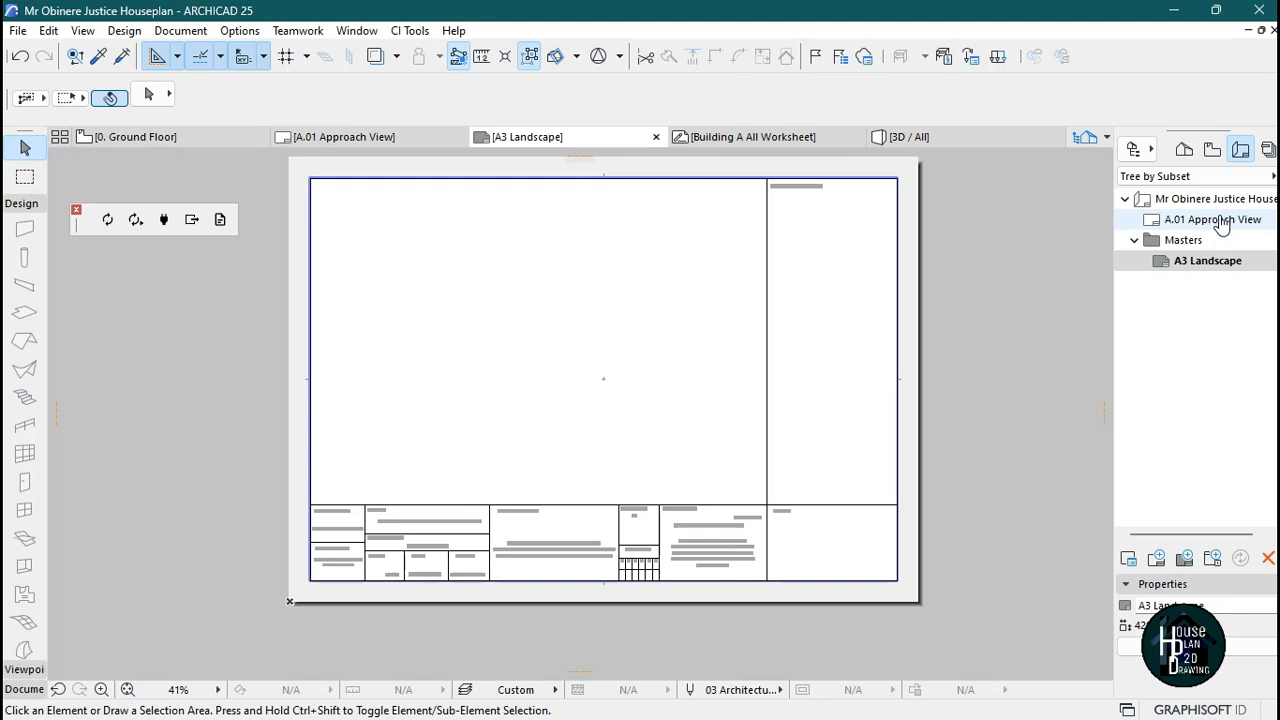
Check that the A.01 Approach View layout uses the A3 Landscape master in its layout settings, and accept them
click(1222, 222)
right_click(1222, 222)
click(1185, 381)
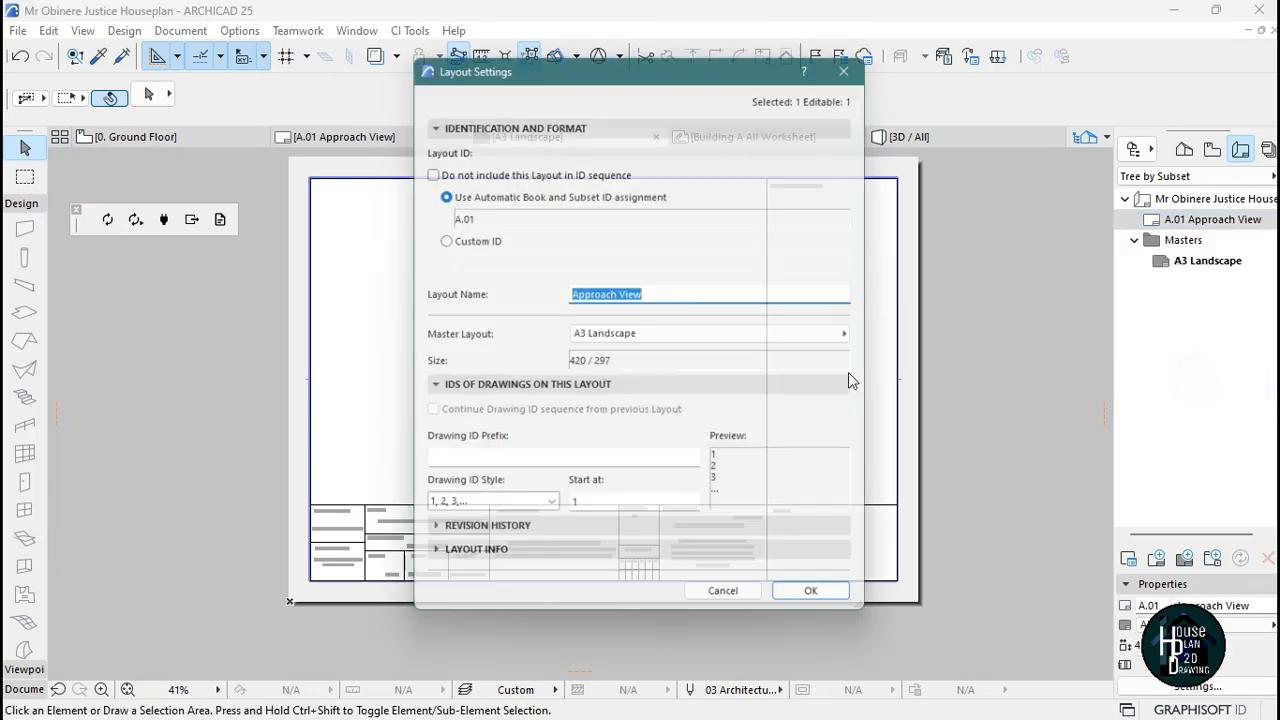
click(670, 337)
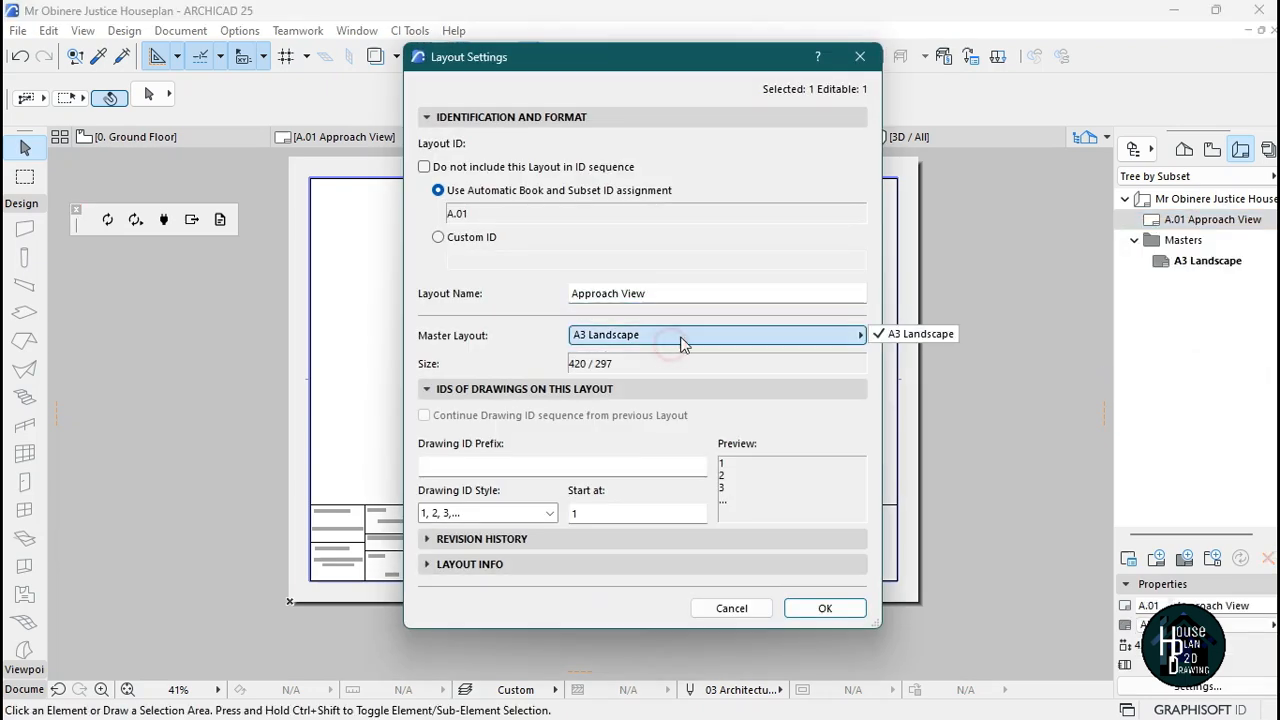
click(787, 249)
click(824, 608)
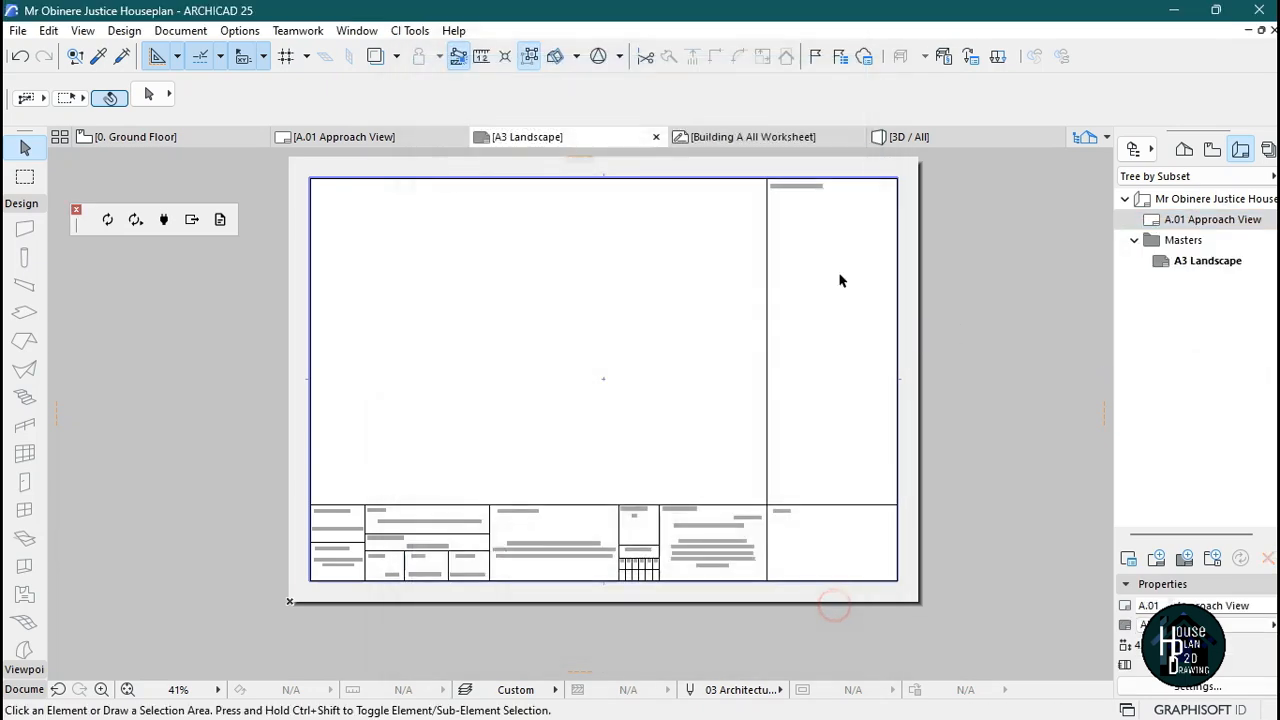
Open the A.01 Approach View layout and examine how the master's title block appears on it
double_click(1212, 224)
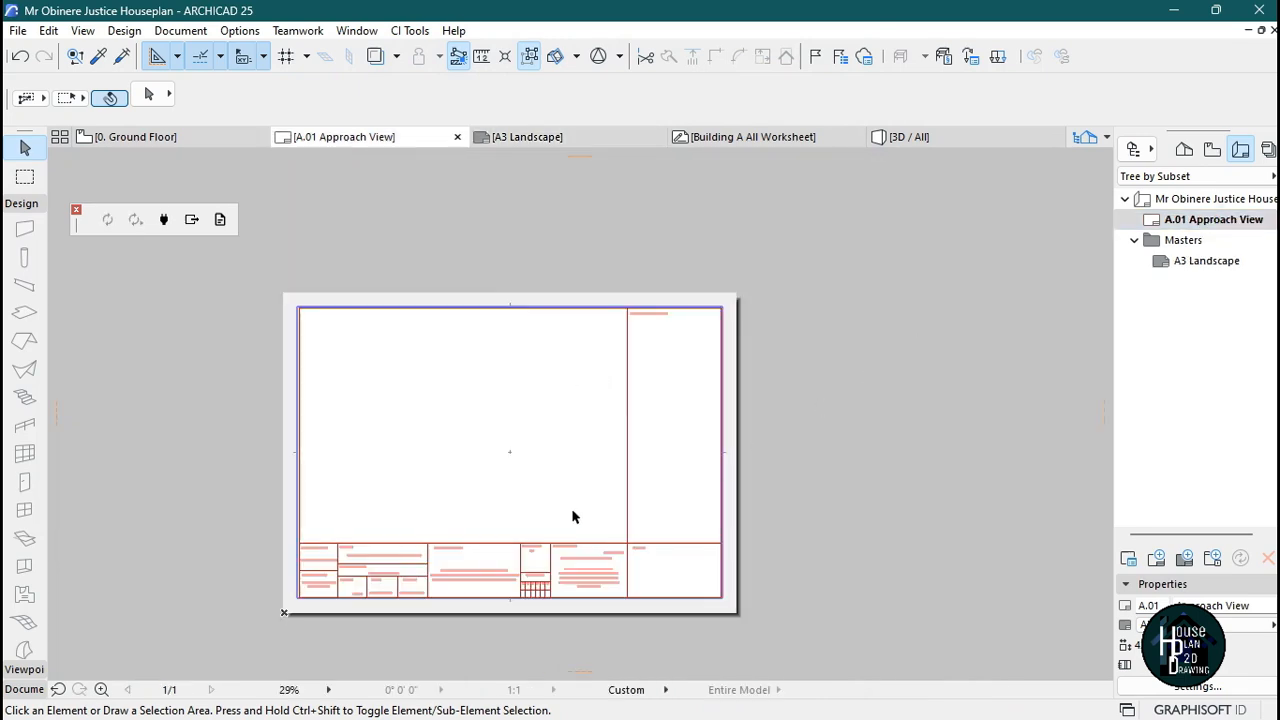
scroll(369, 579, up, 5)
scroll(545, 498, down, 3)
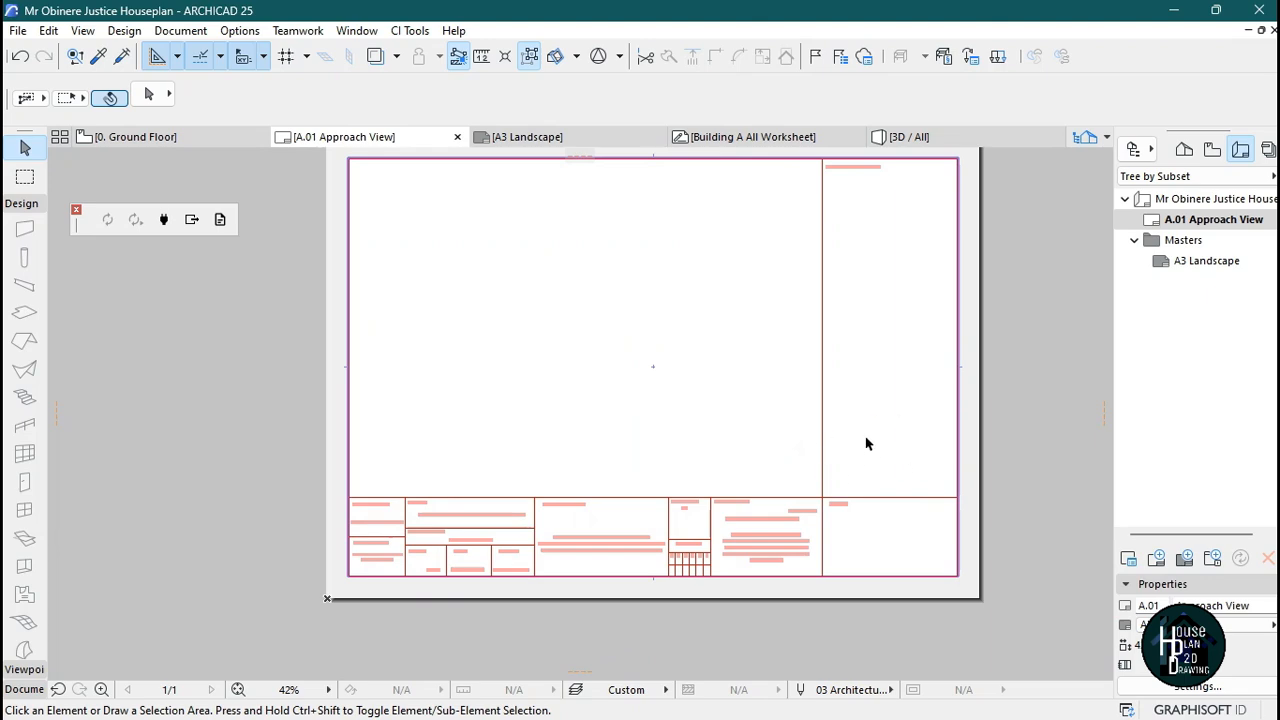
scroll(554, 434, down, 2)
scroll(663, 409, up, 5)
scroll(706, 387, down, 5)
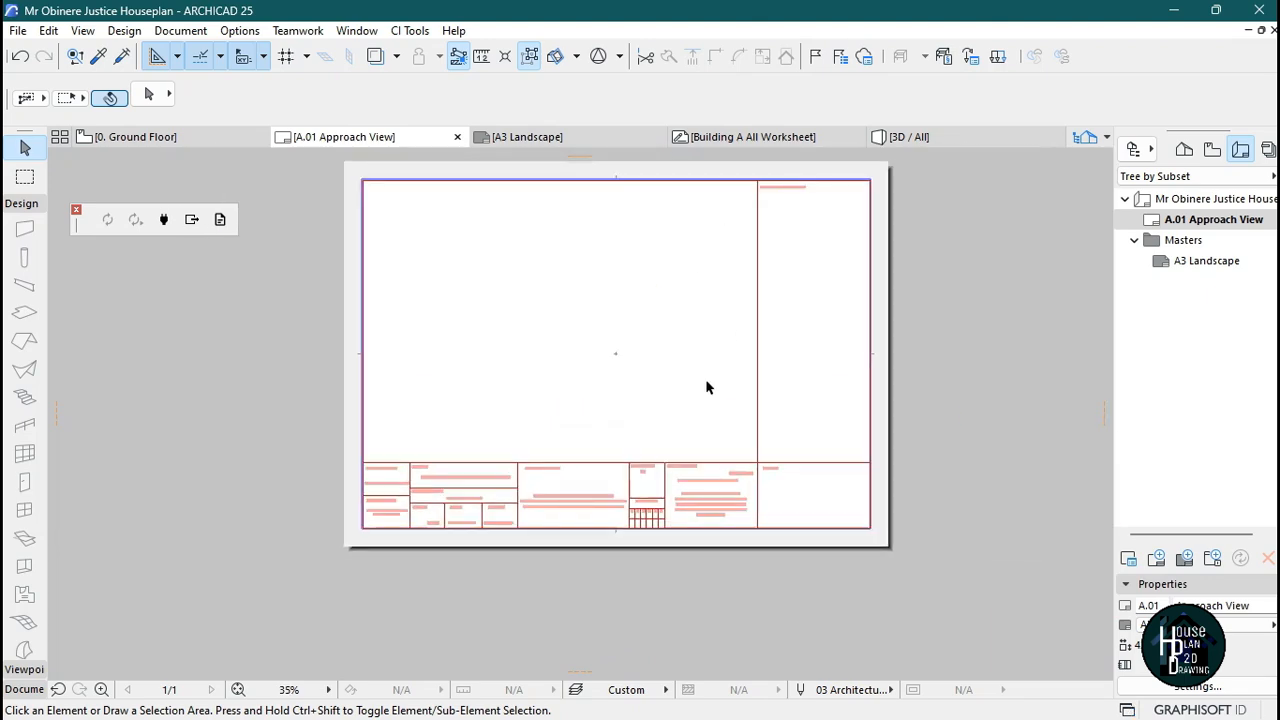
scroll(530, 560, up, 2)
scroll(486, 591, up, 2)
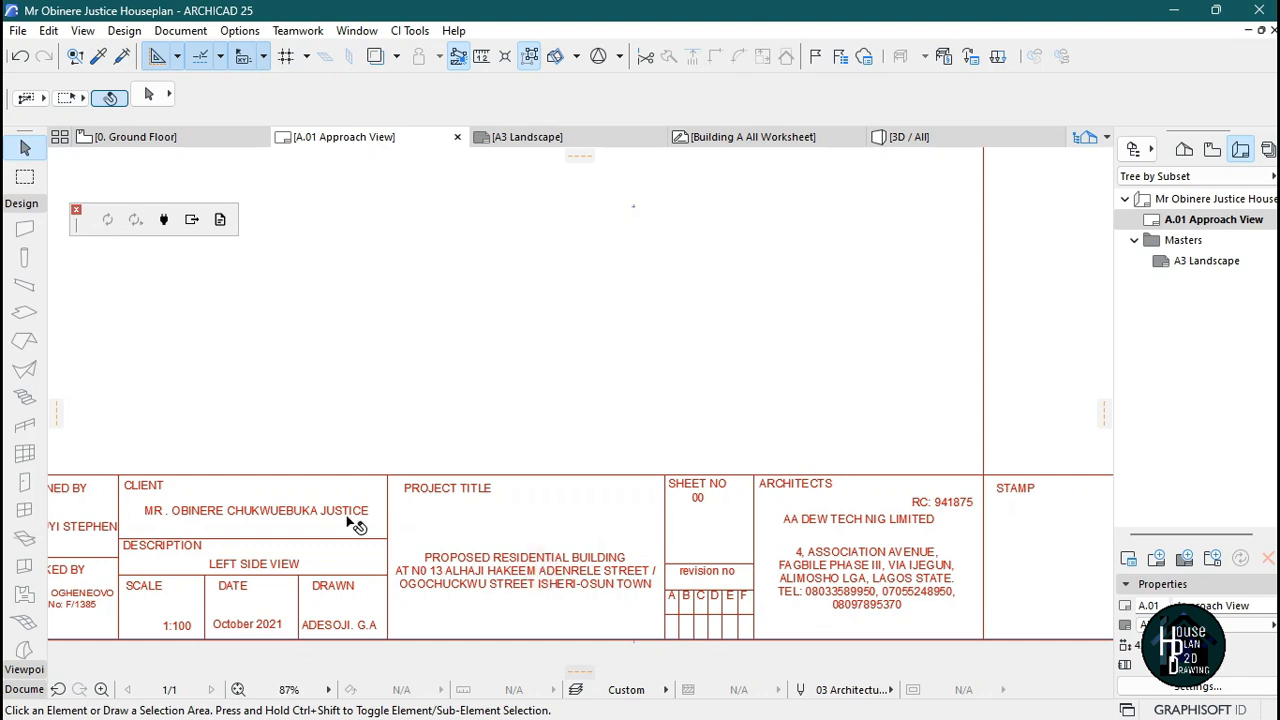
scroll(628, 497, down, 3)
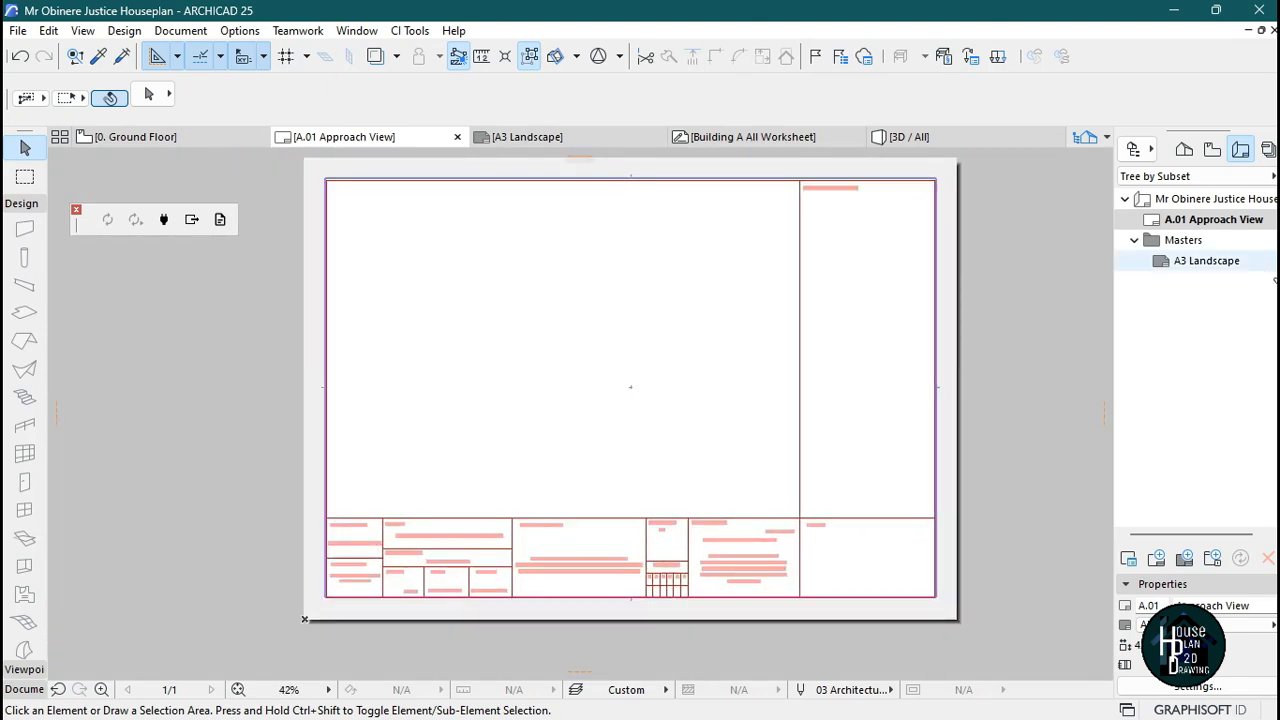
Return to the A3 Landscape master, open the LEFT SIDE VIEW description text for editing, and leave it without changes
double_click(1232, 261)
scroll(602, 493, up, 4)
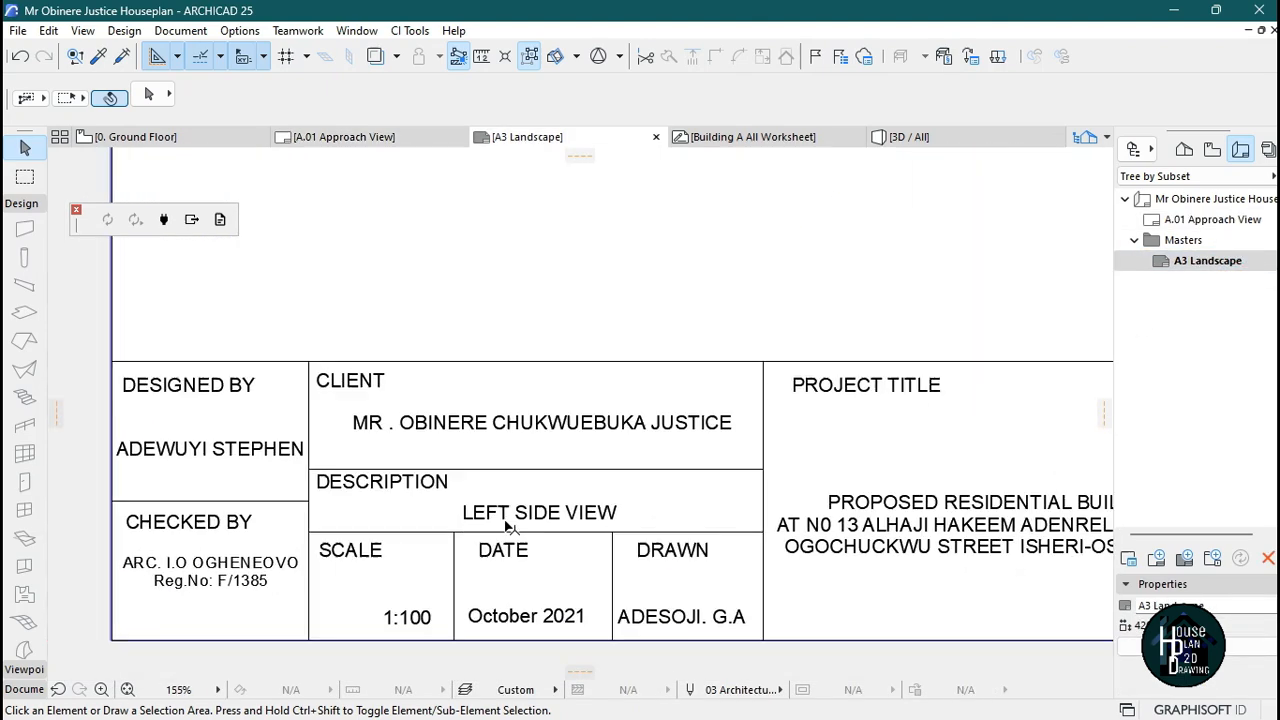
click(552, 512)
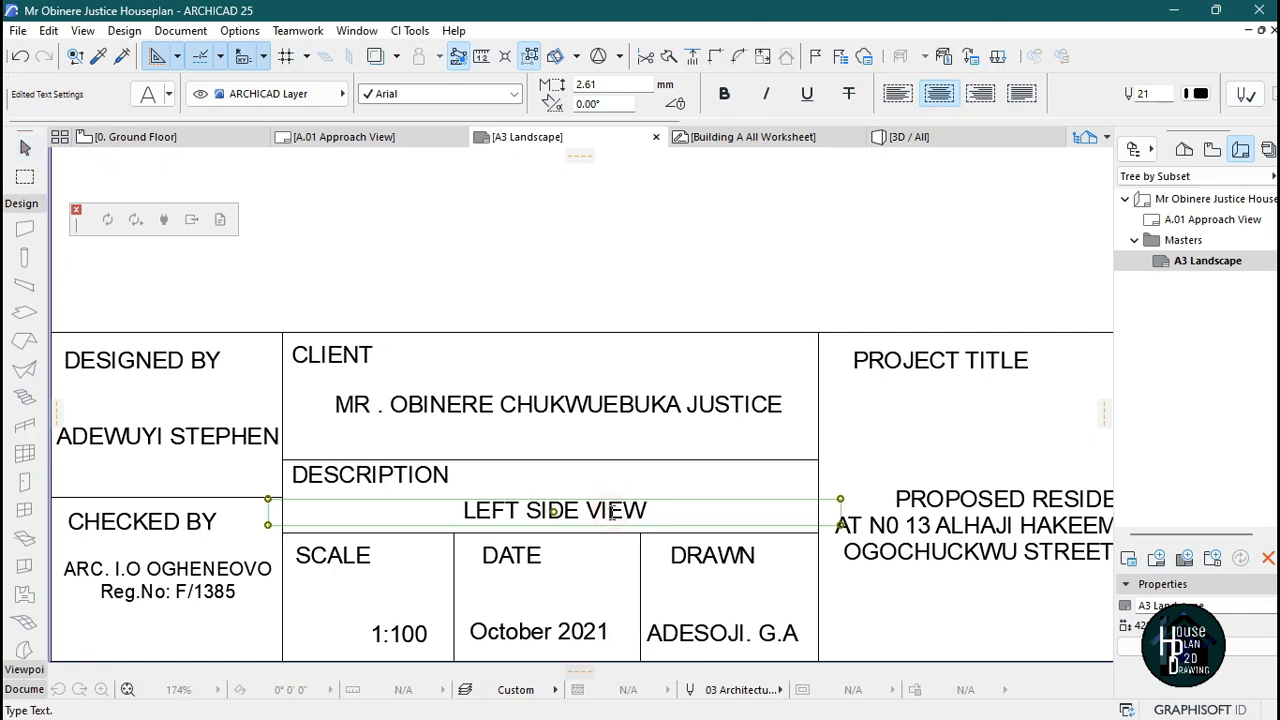
double_click(606, 512)
drag(666, 513, 606, 512)
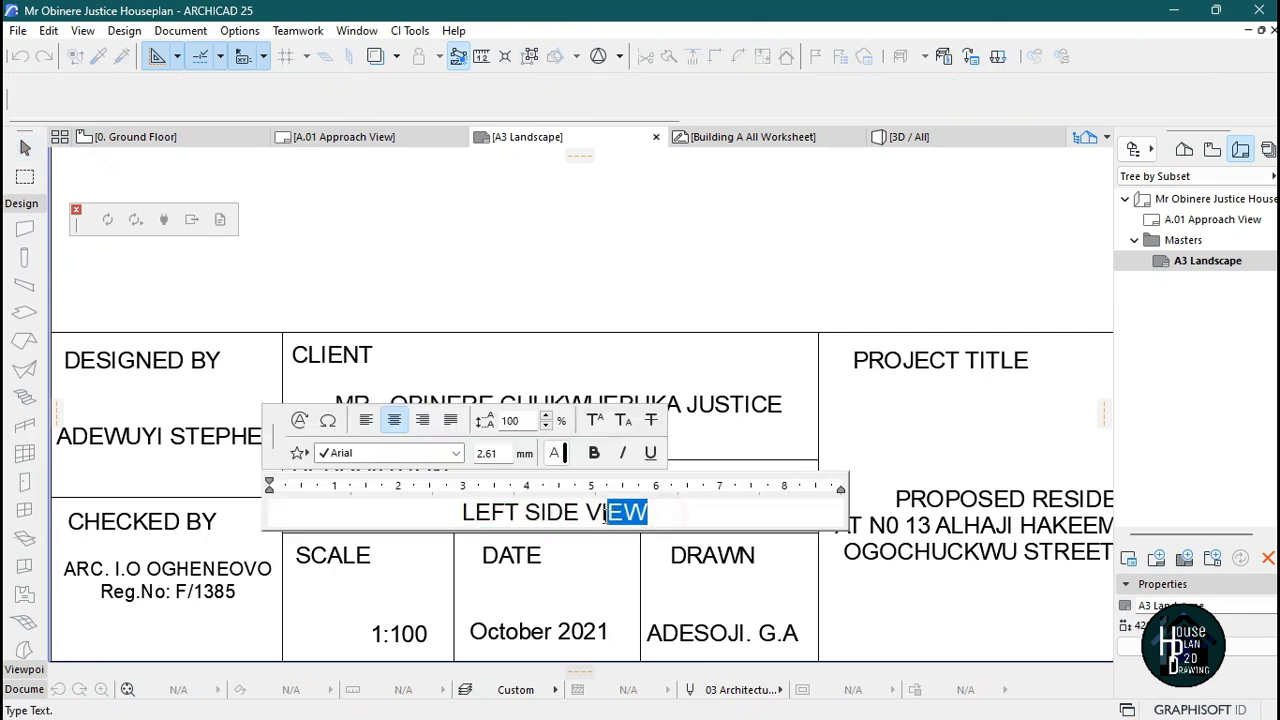
click(730, 274)
scroll(525, 535, down, 2)
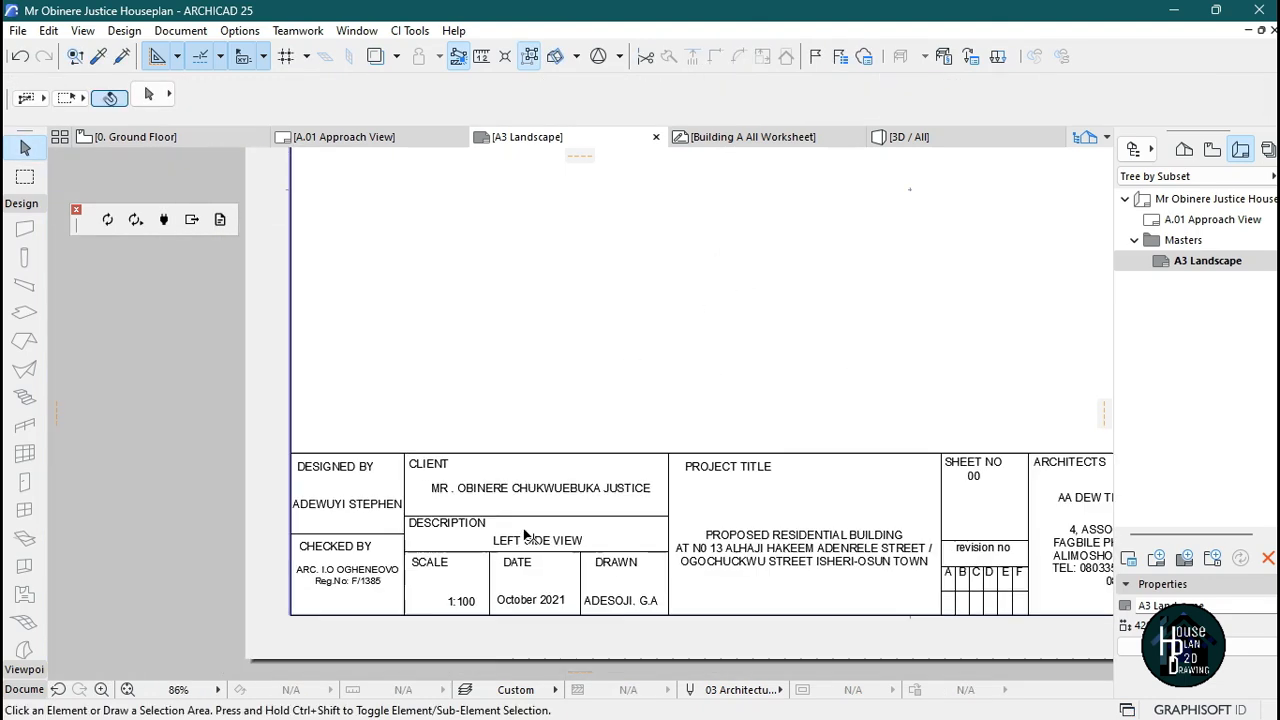
scroll(709, 451, down, 3)
scroll(560, 506, up, 2)
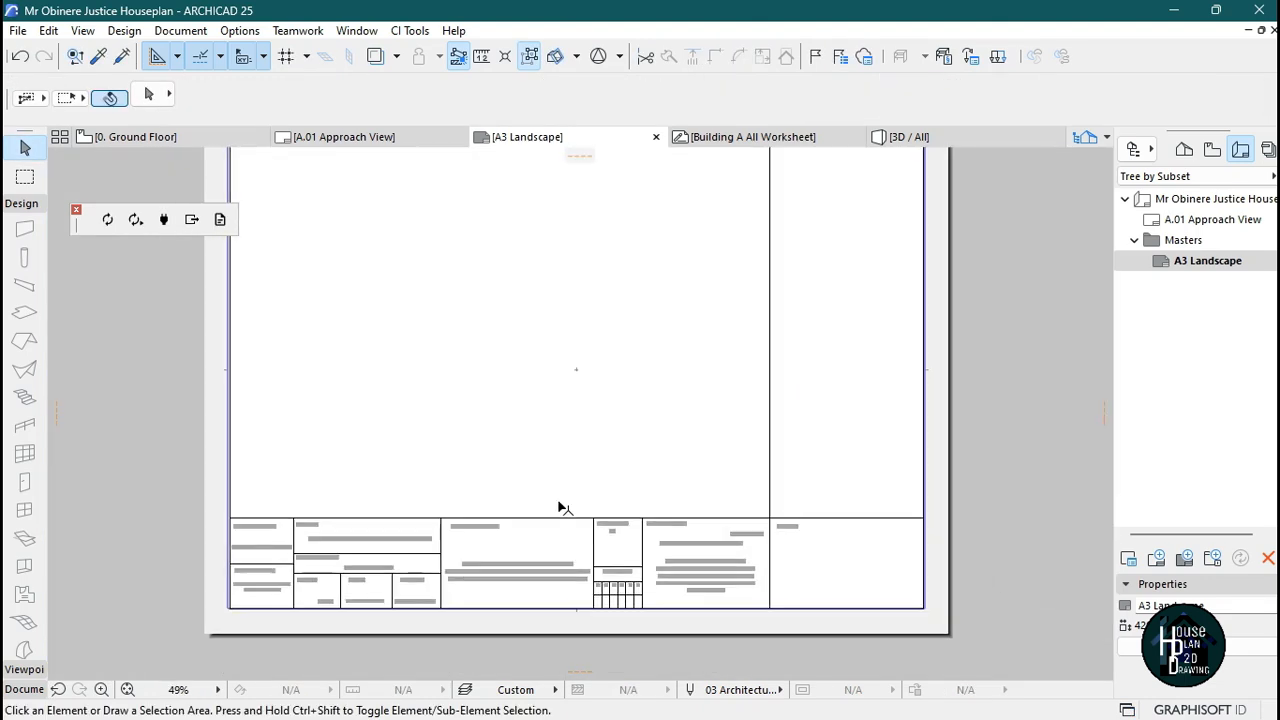
alt+click(772, 340)
scroll(651, 391, down, 1)
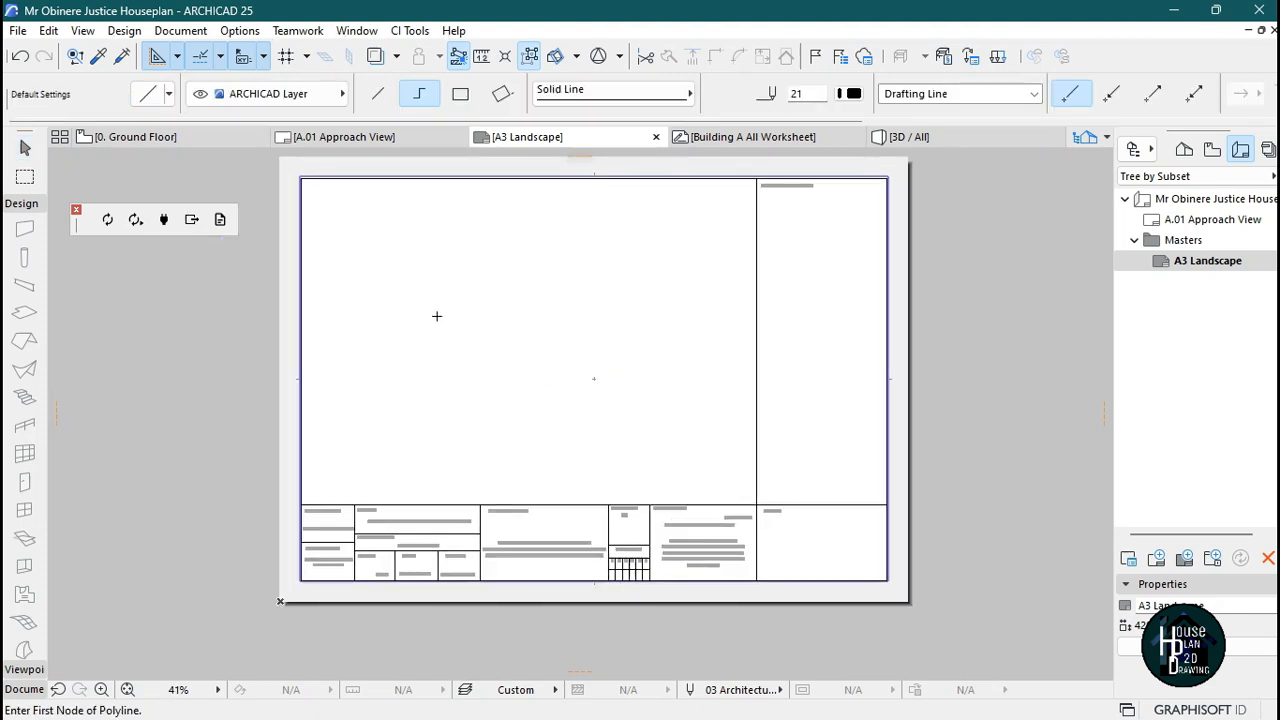
Draw a test rectangle about 34 mm wide near the upper-left corner of the A3 Landscape master, and check it on the A.01 Approach View layout
click(460, 95)
click(351, 210)
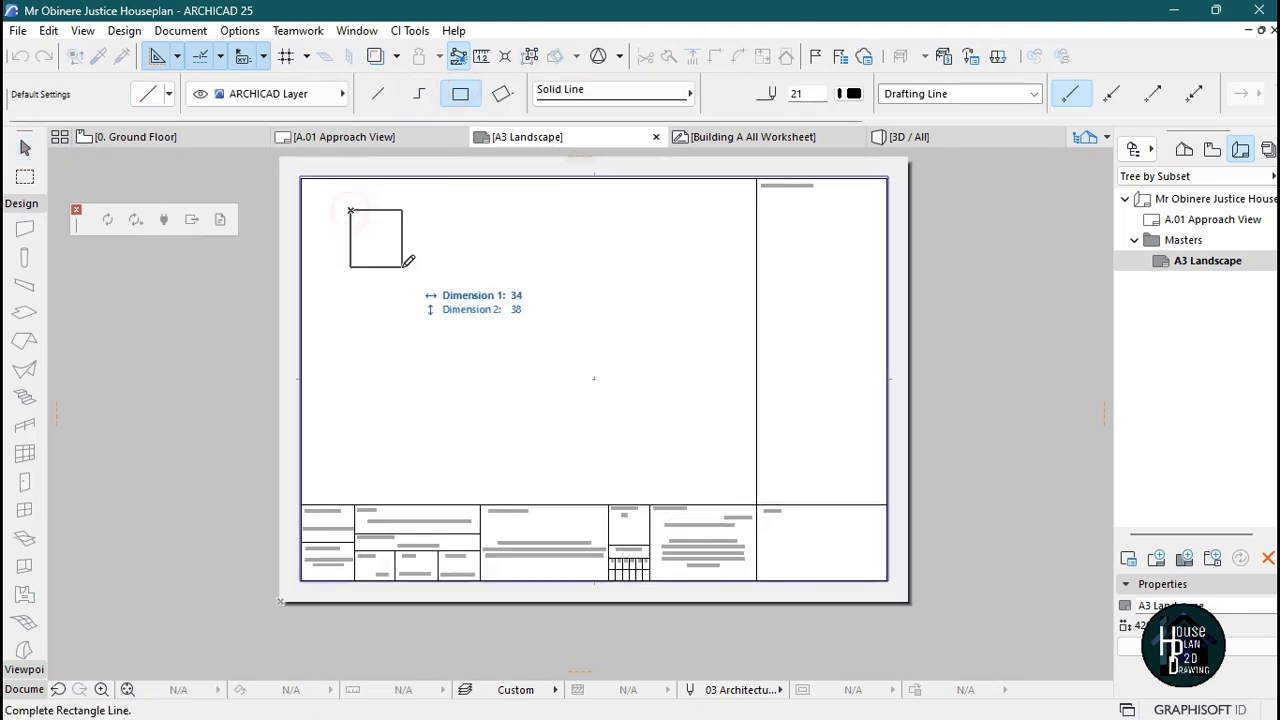
click(403, 252)
scroll(521, 324, down, 2)
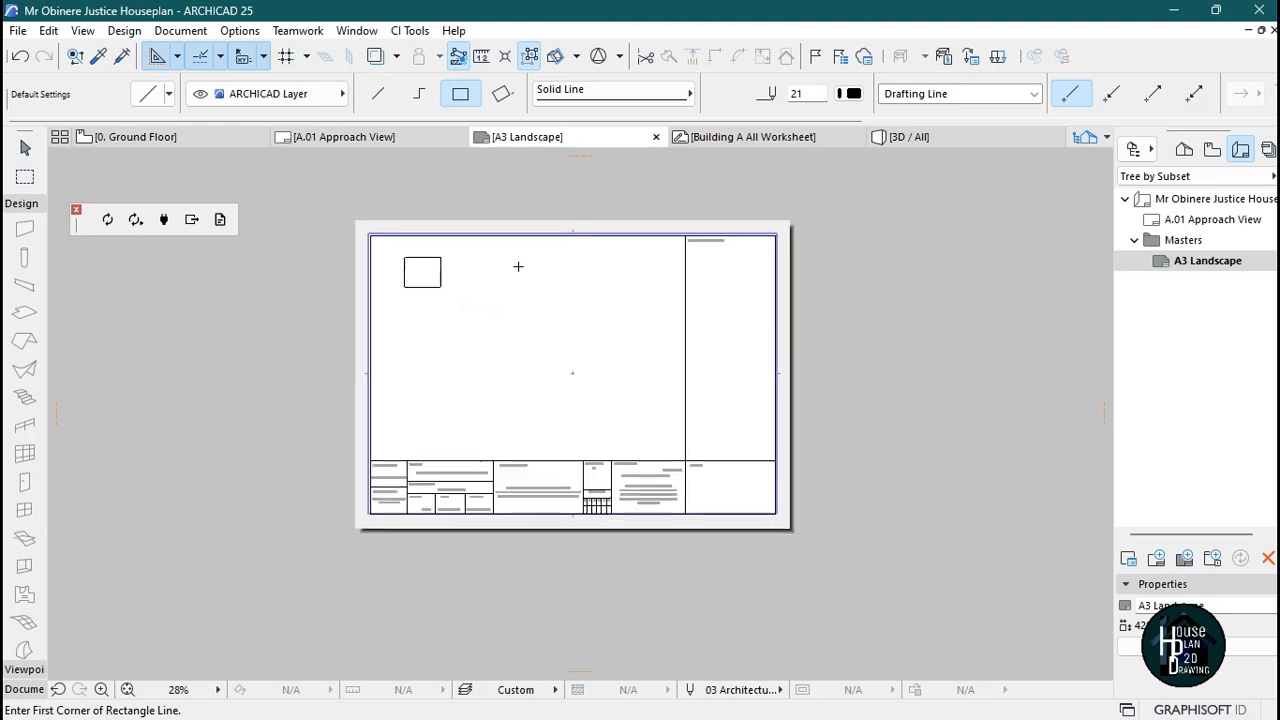
scroll(506, 323, up, 1)
key(Escape)
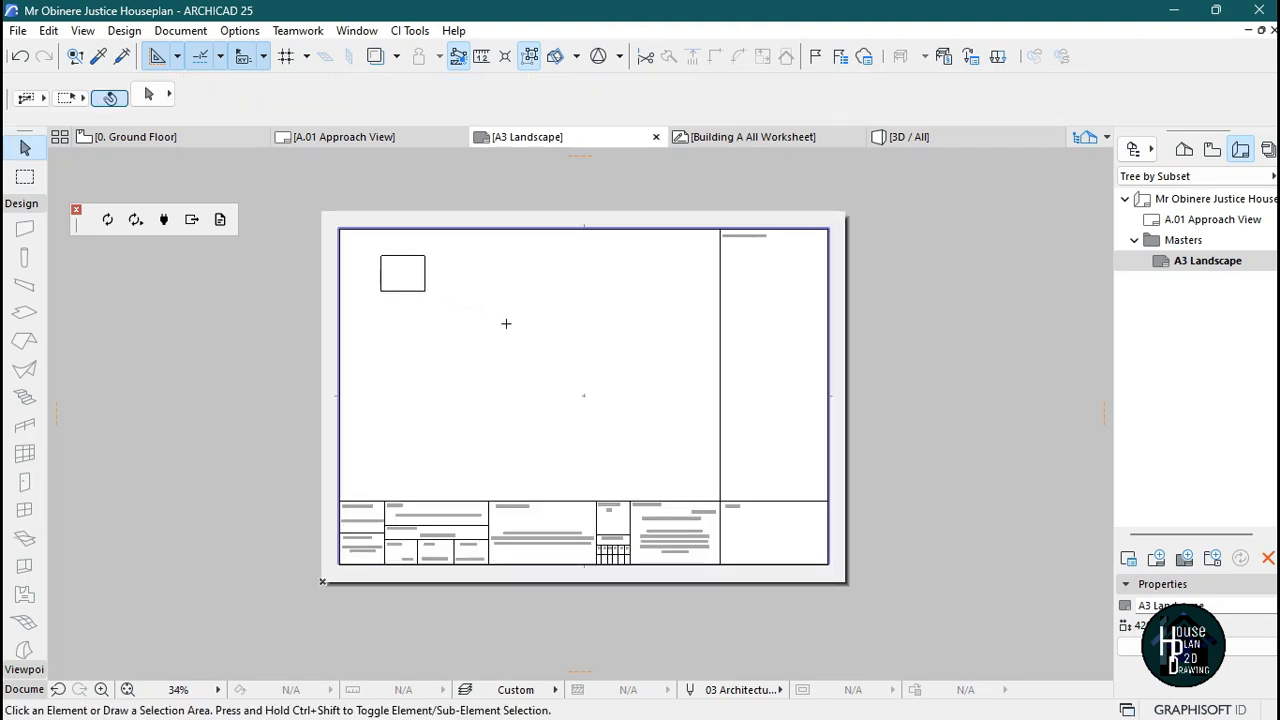
click(425, 280)
click(575, 340)
double_click(1220, 221)
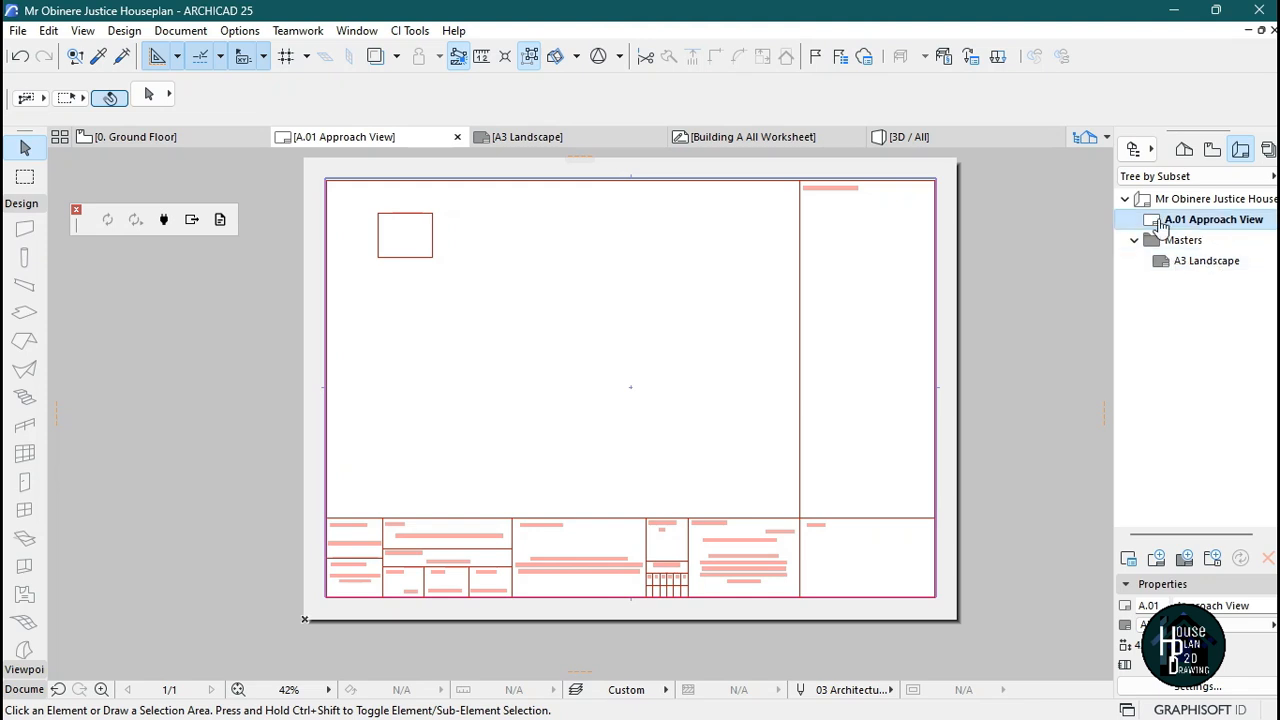
Delete the test rectangle from the A3 Landscape master and check the A.01 Approach View layout again
double_click(1200, 262)
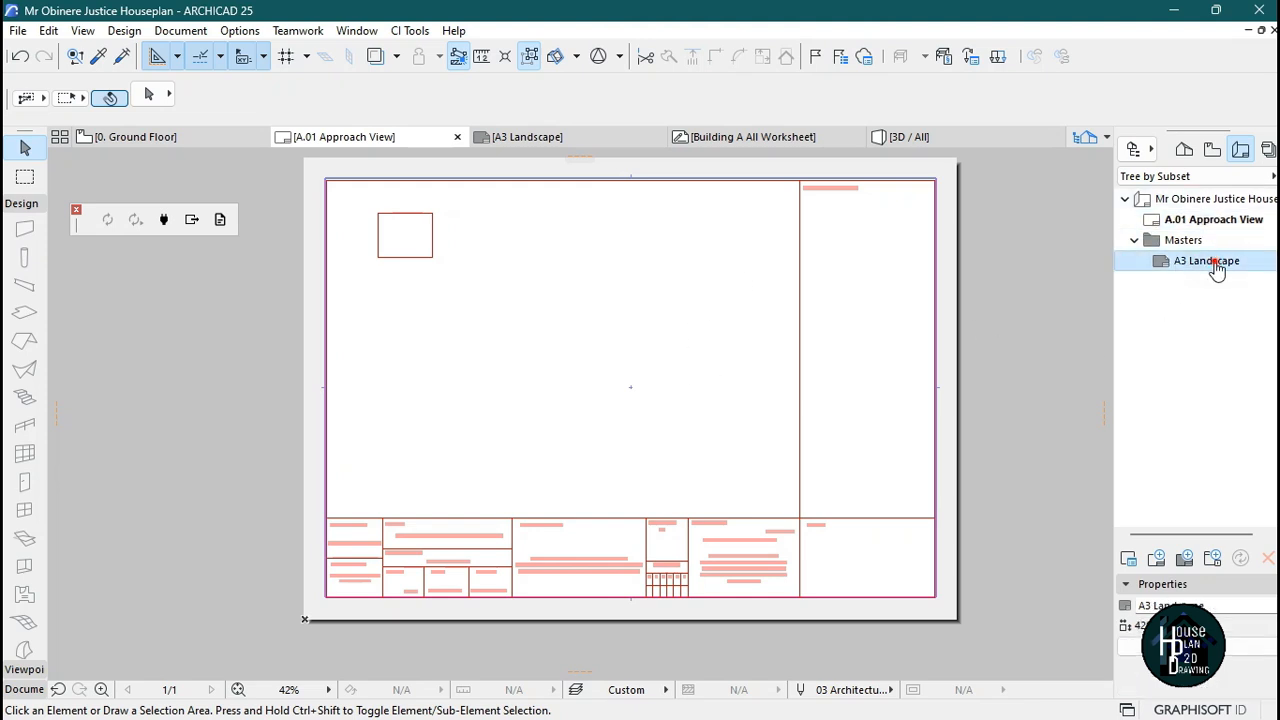
click(452, 342)
click(373, 254)
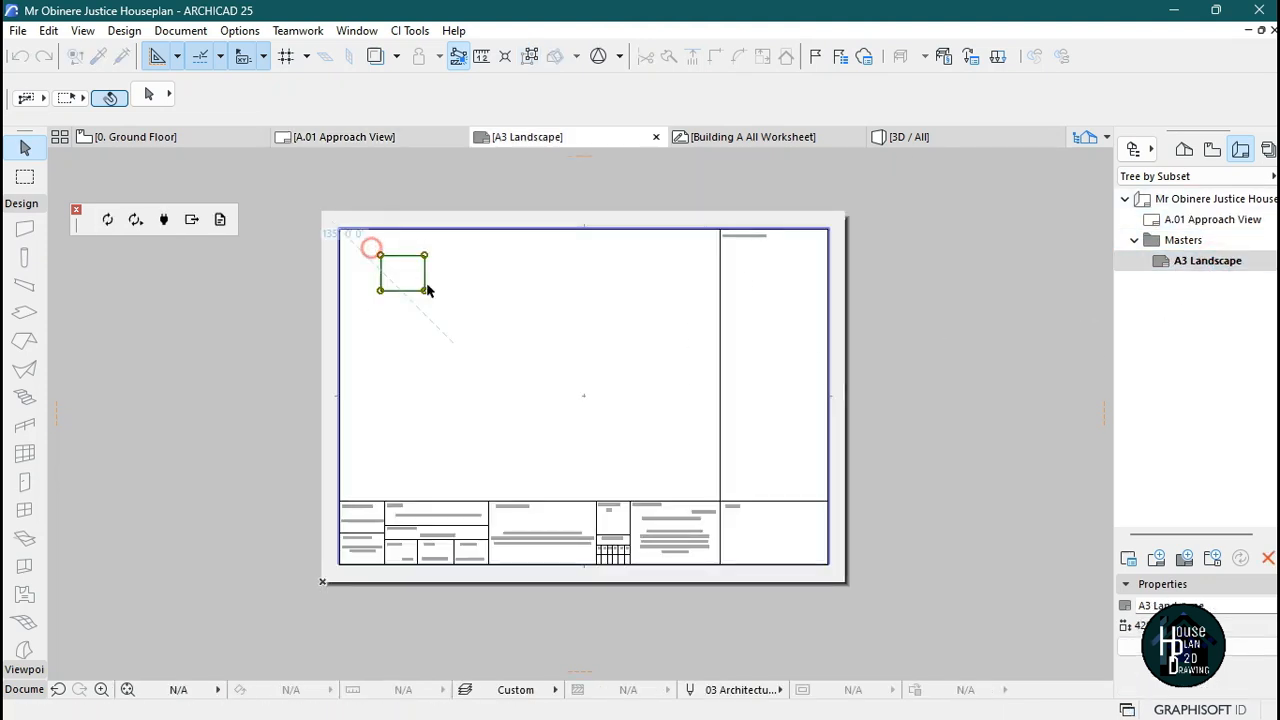
right_click(498, 280)
click(571, 417)
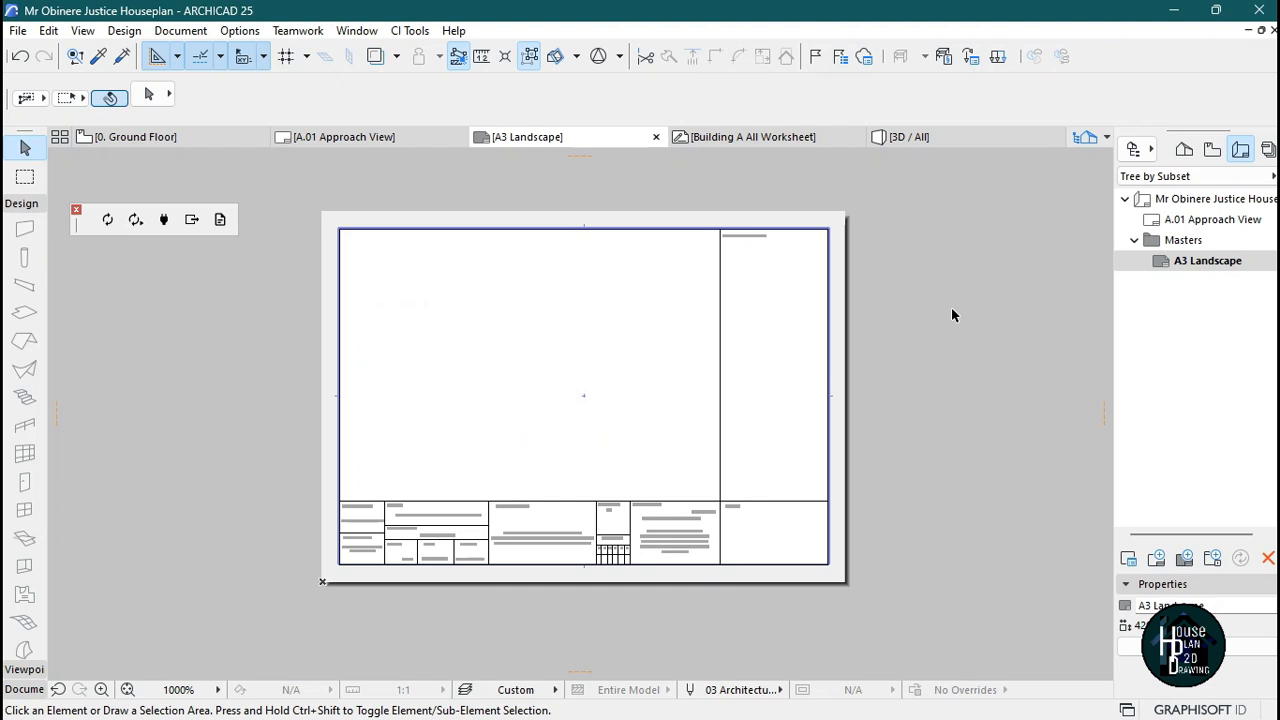
double_click(1240, 220)
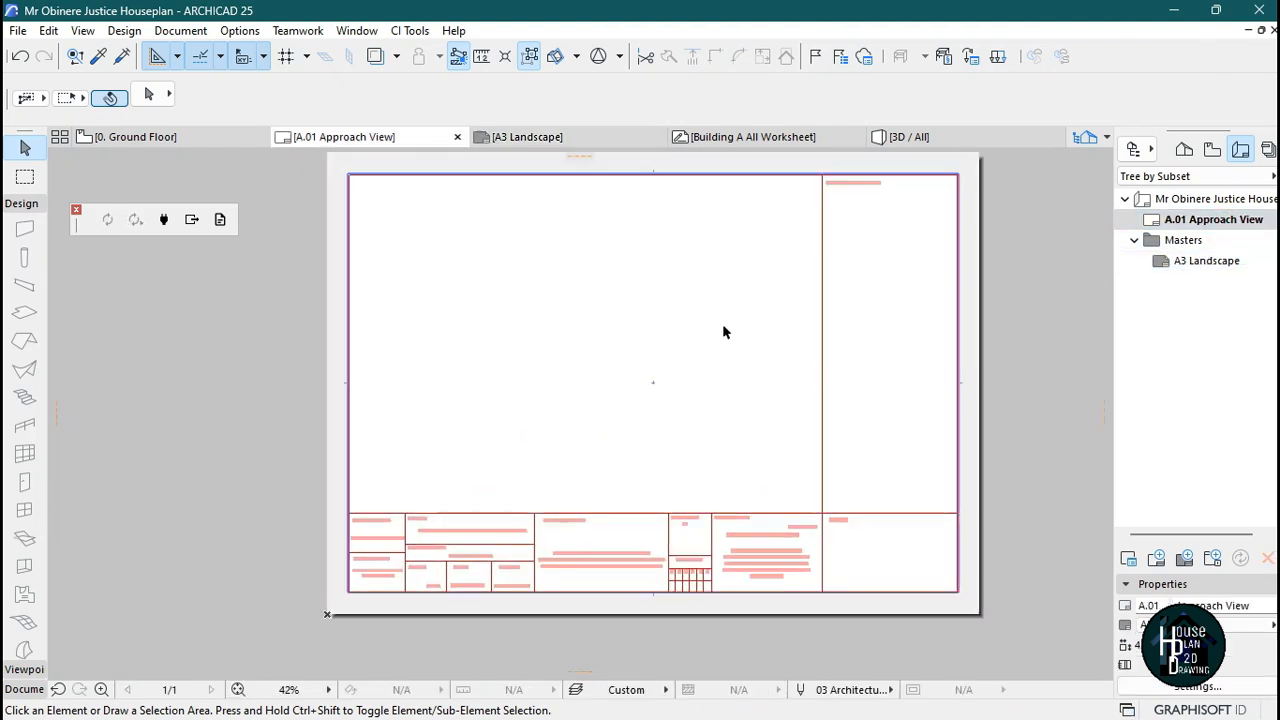
Open the East Elevation from the project map and make the Morph layer visible in it
click(186, 145)
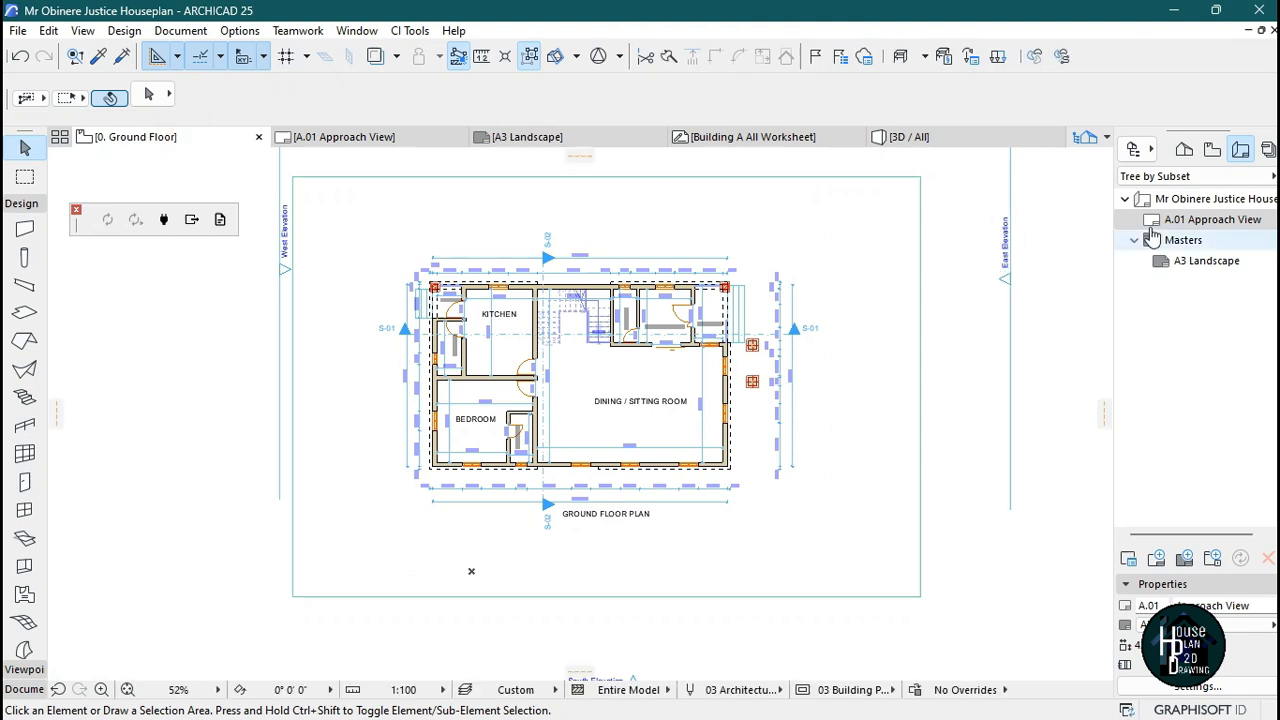
click(1184, 149)
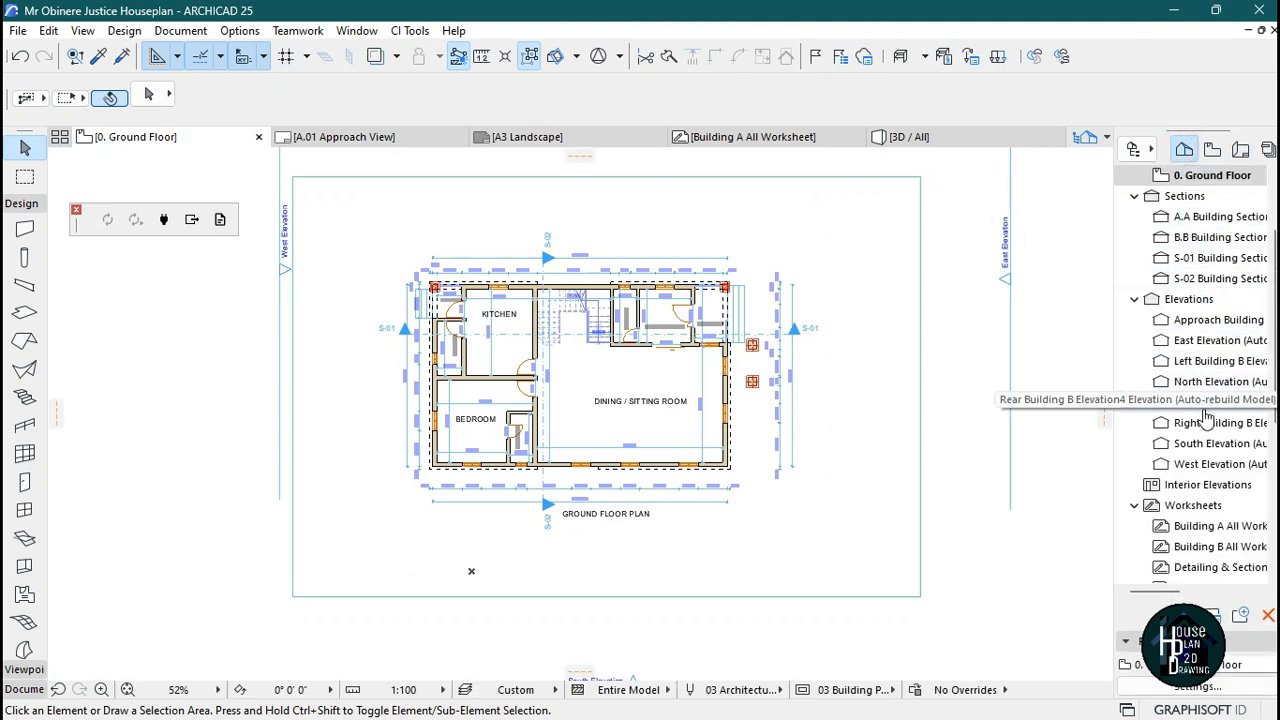
double_click(1211, 339)
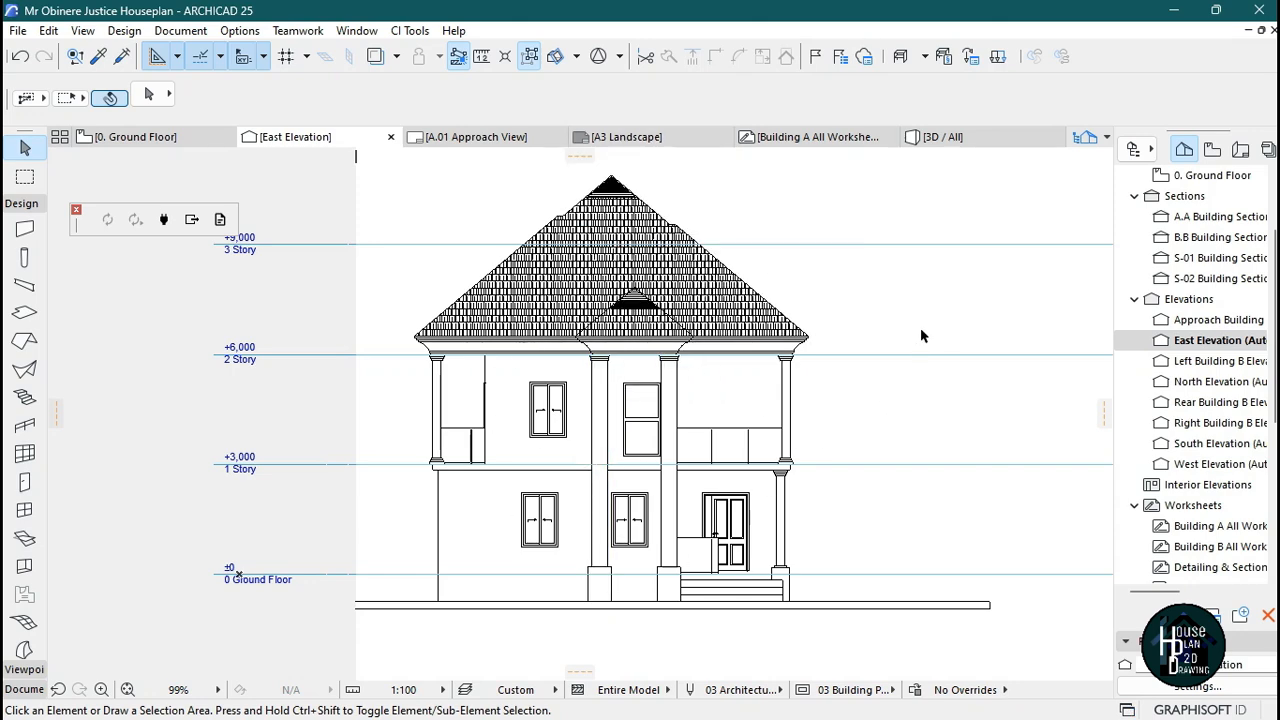
key(ctrl+l)
click(733, 283)
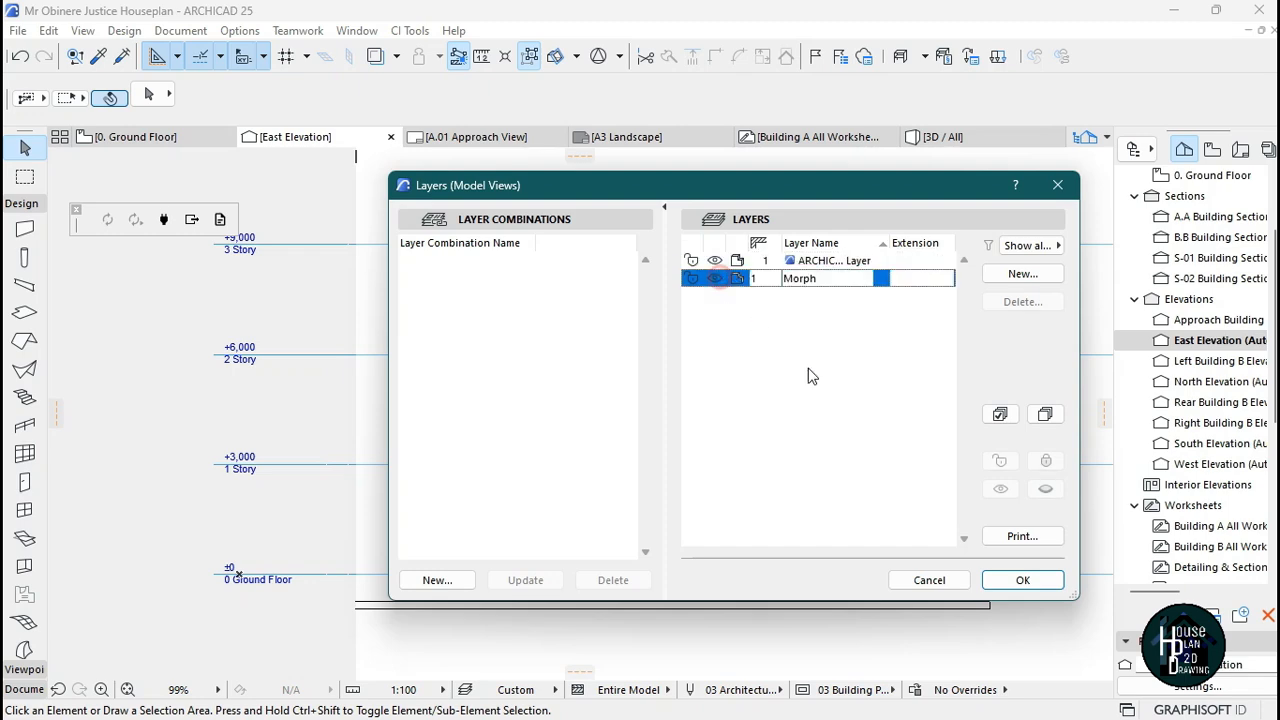
click(1044, 582)
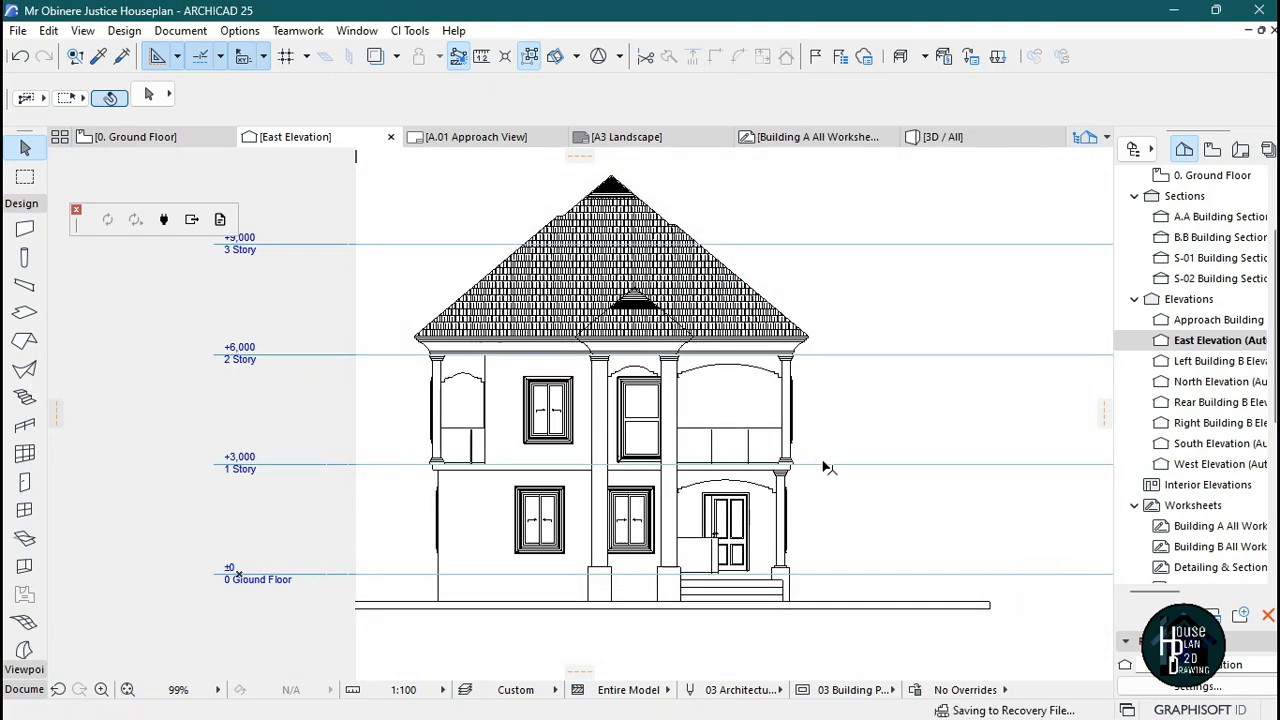
scroll(655, 505, up, 3)
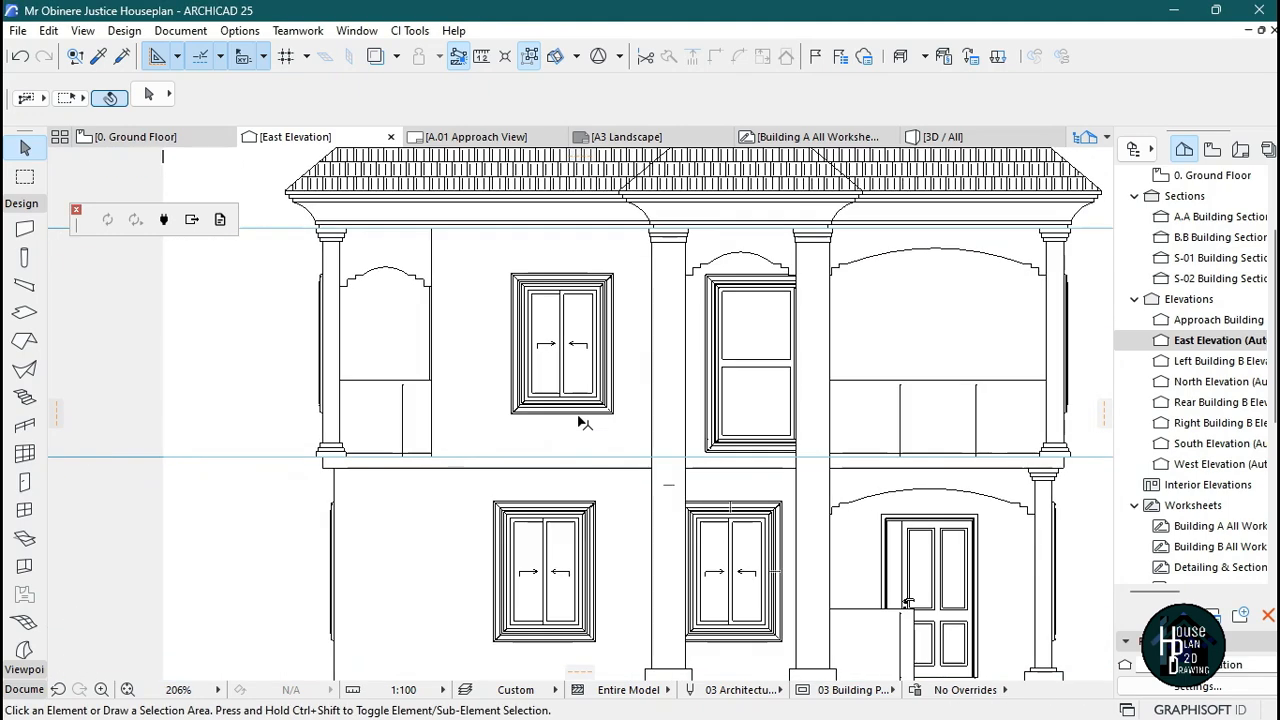
scroll(586, 423, down, 4)
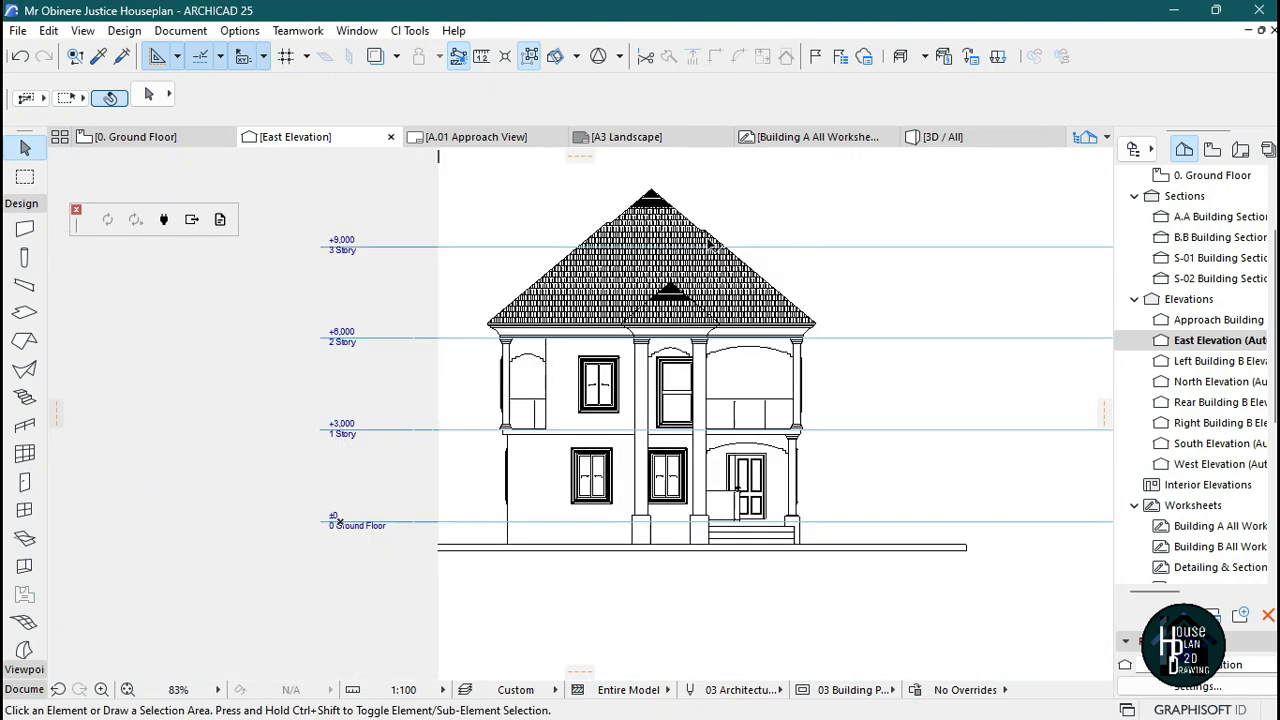
Close the A3 Landscape master, and open the A.01 Approach View layout to compare its drawing area with the East Elevation
click(626, 137)
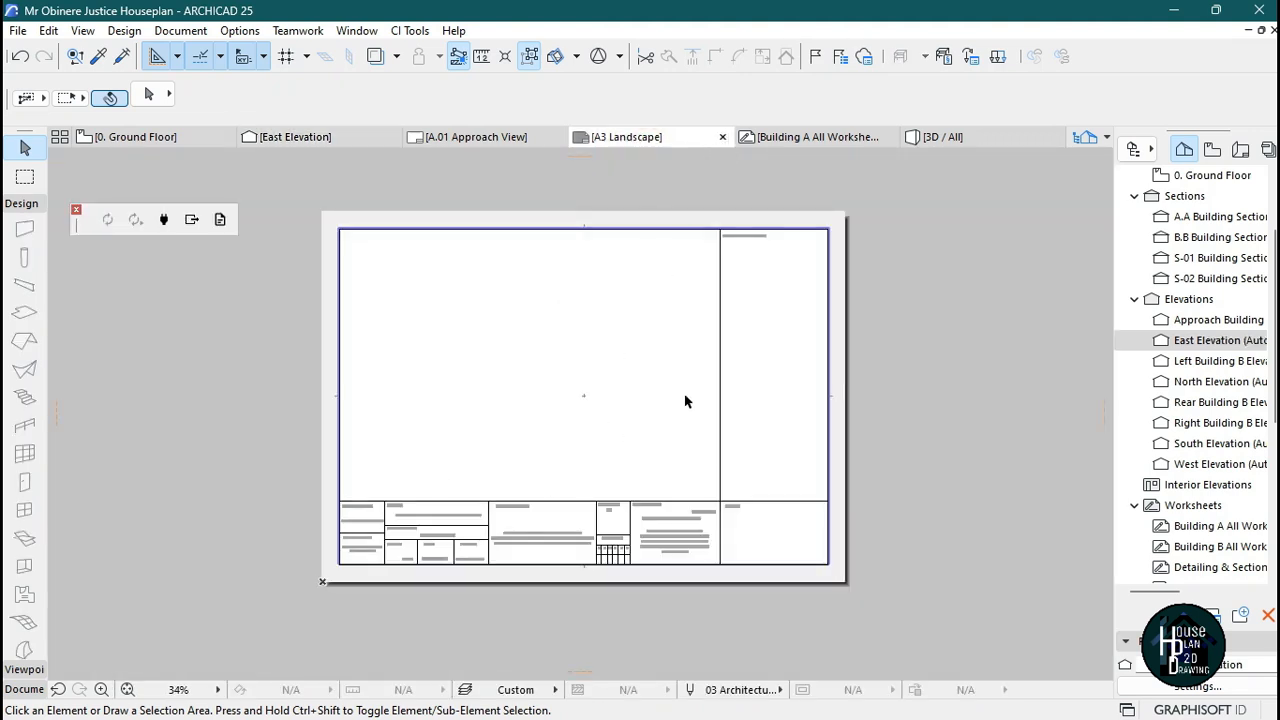
click(723, 137)
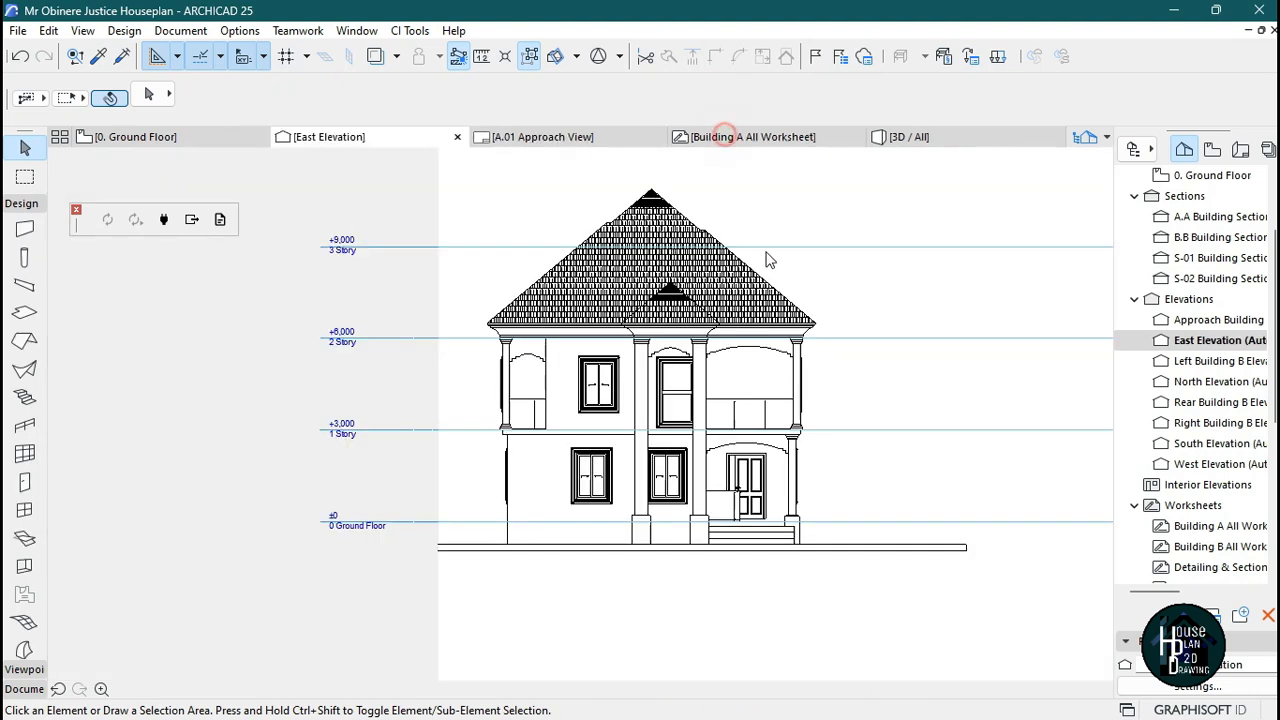
click(1240, 149)
double_click(1213, 220)
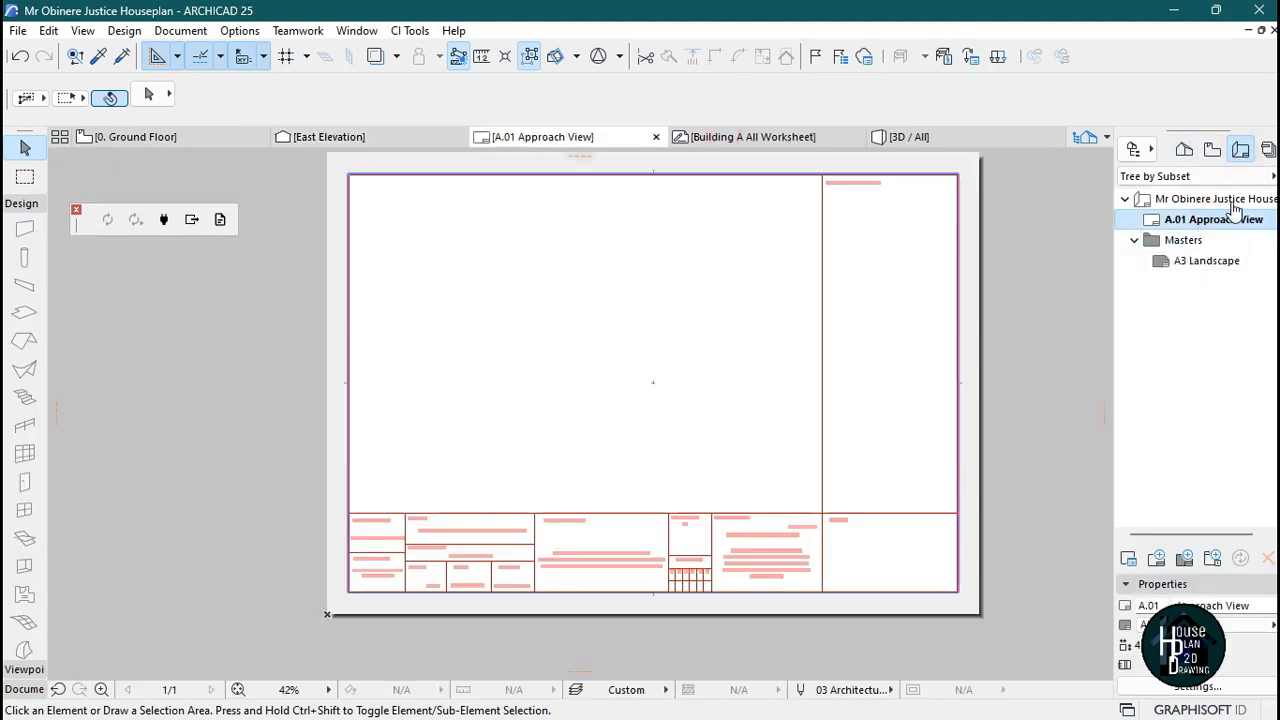
scroll(523, 357, down, 1)
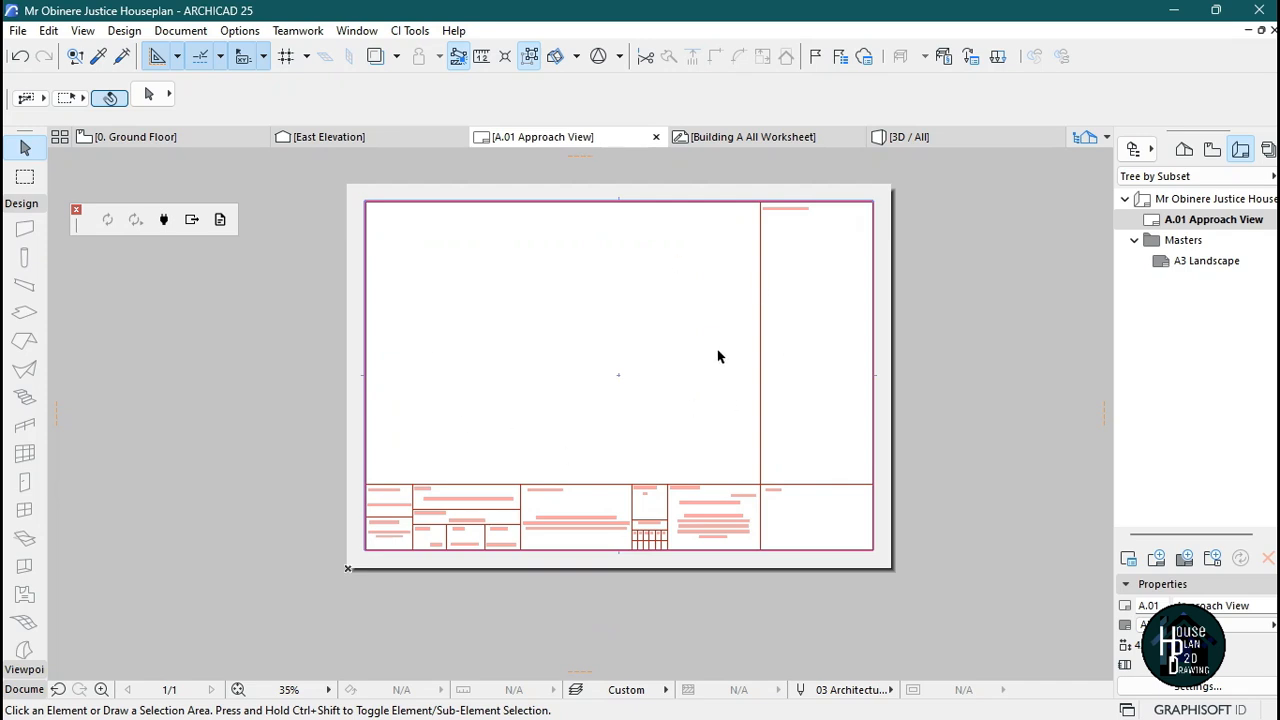
click(380, 140)
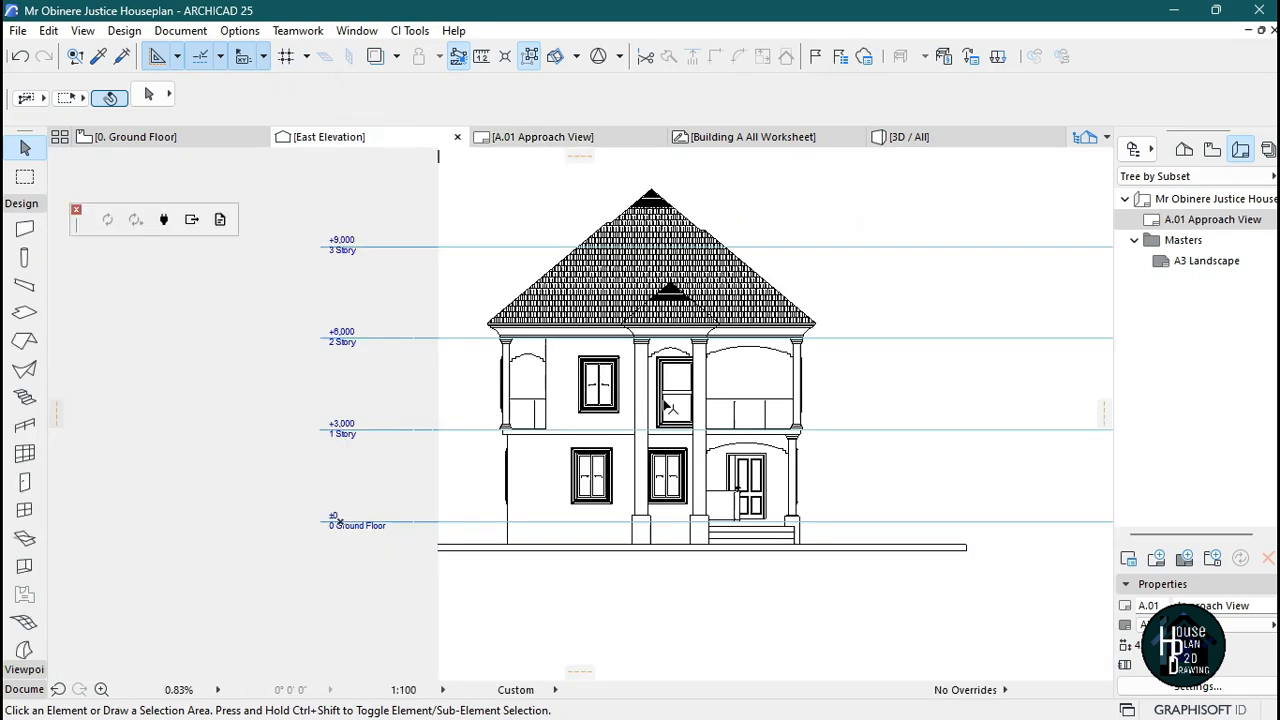
click(518, 140)
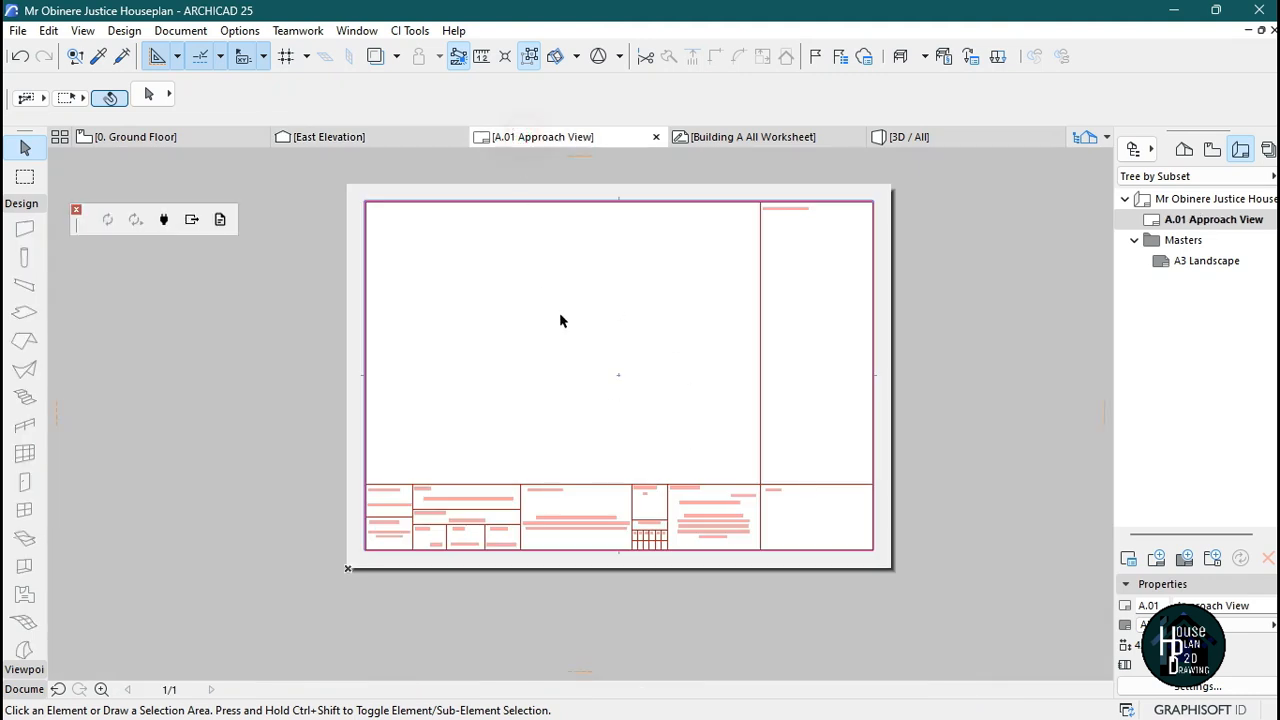
scroll(596, 330, down, 2)
scroll(650, 335, up, 4)
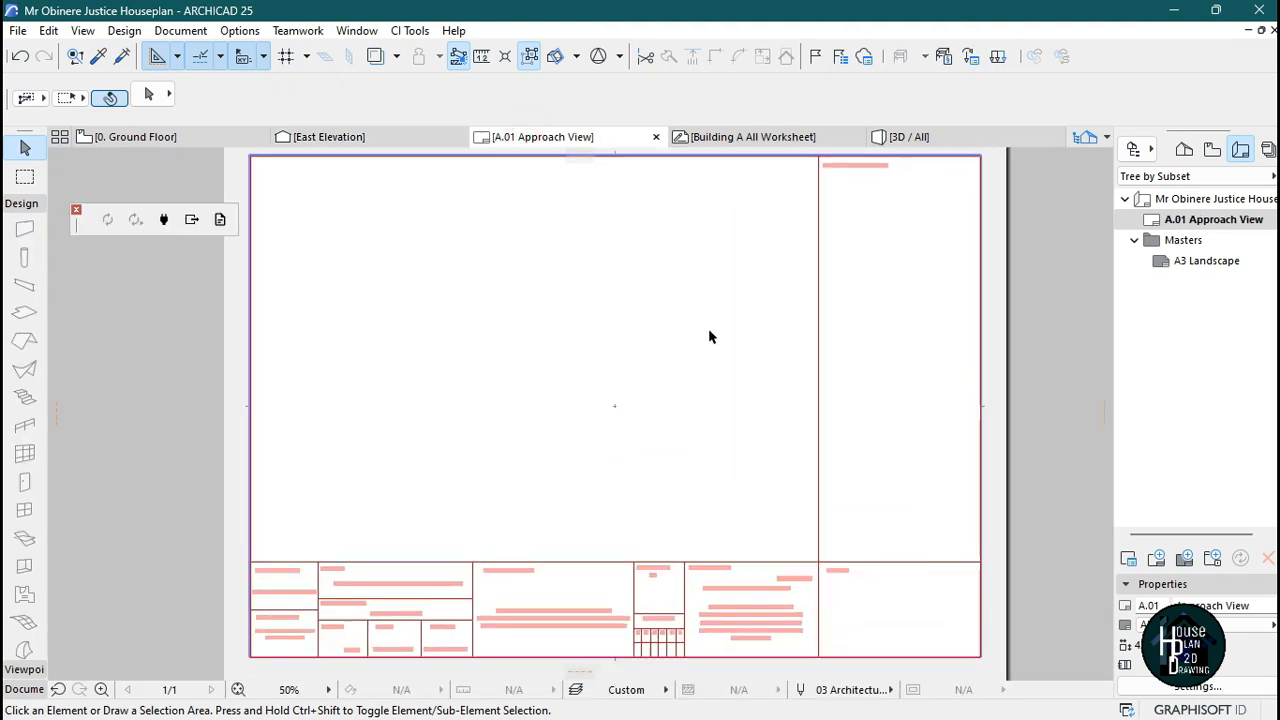
scroll(455, 430, down, 2)
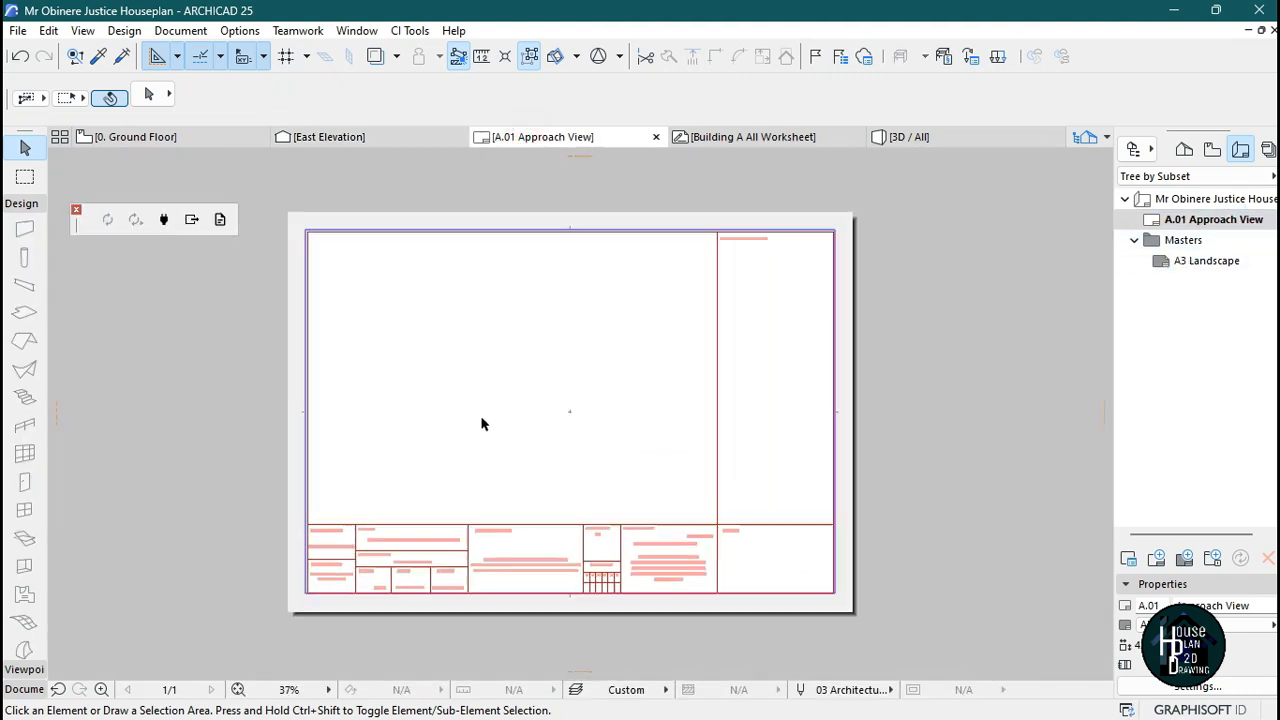
Save the East Elevation as a view and place it in the main drawing area of the A.01 Approach View layout
click(329, 137)
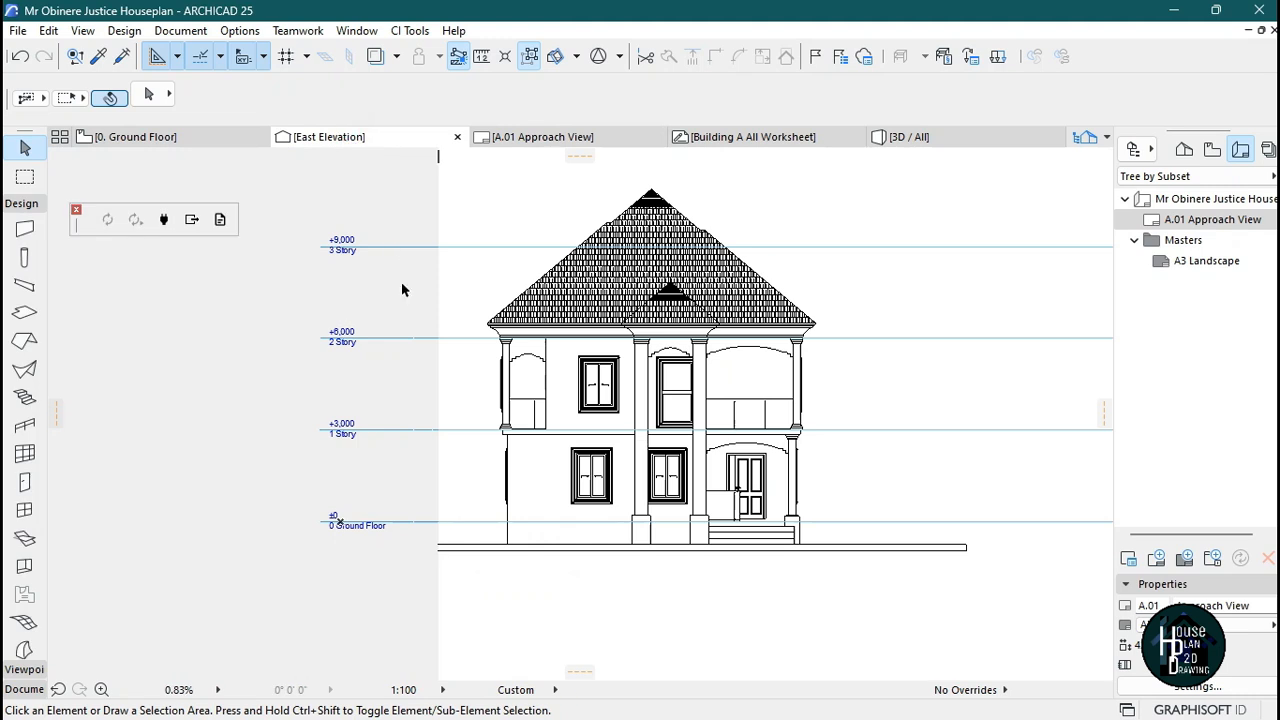
right_click(845, 213)
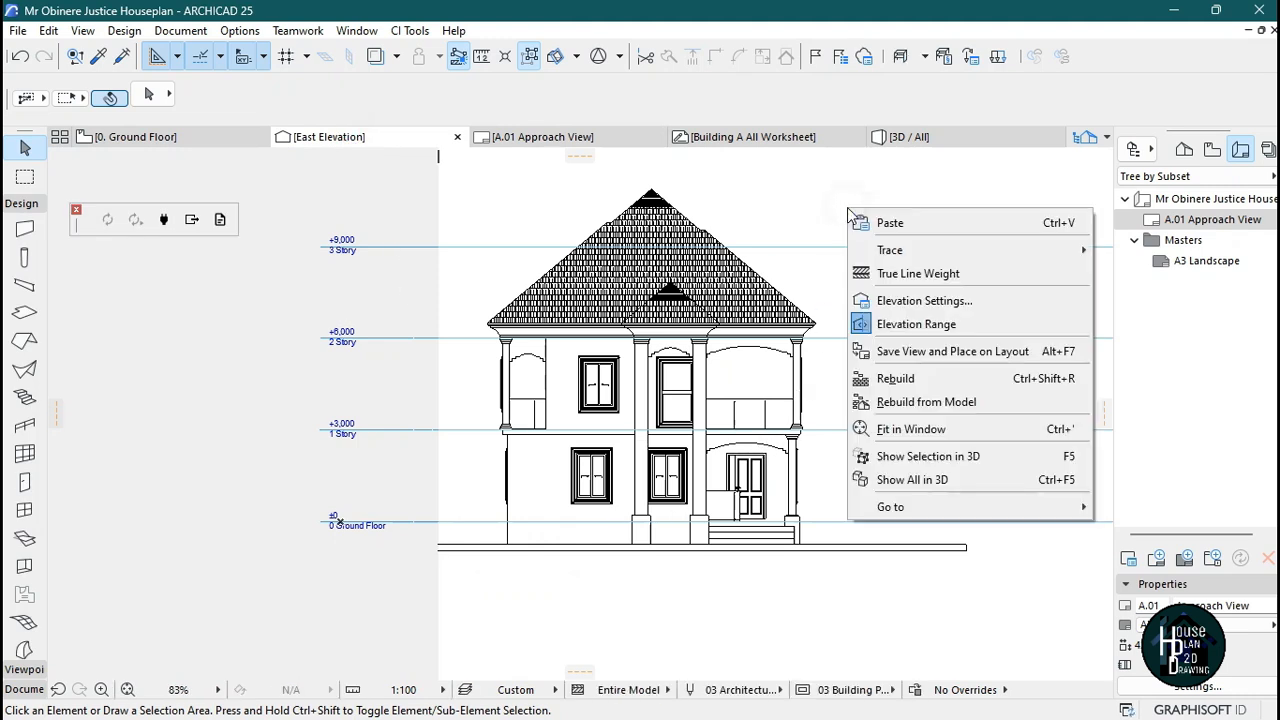
click(979, 352)
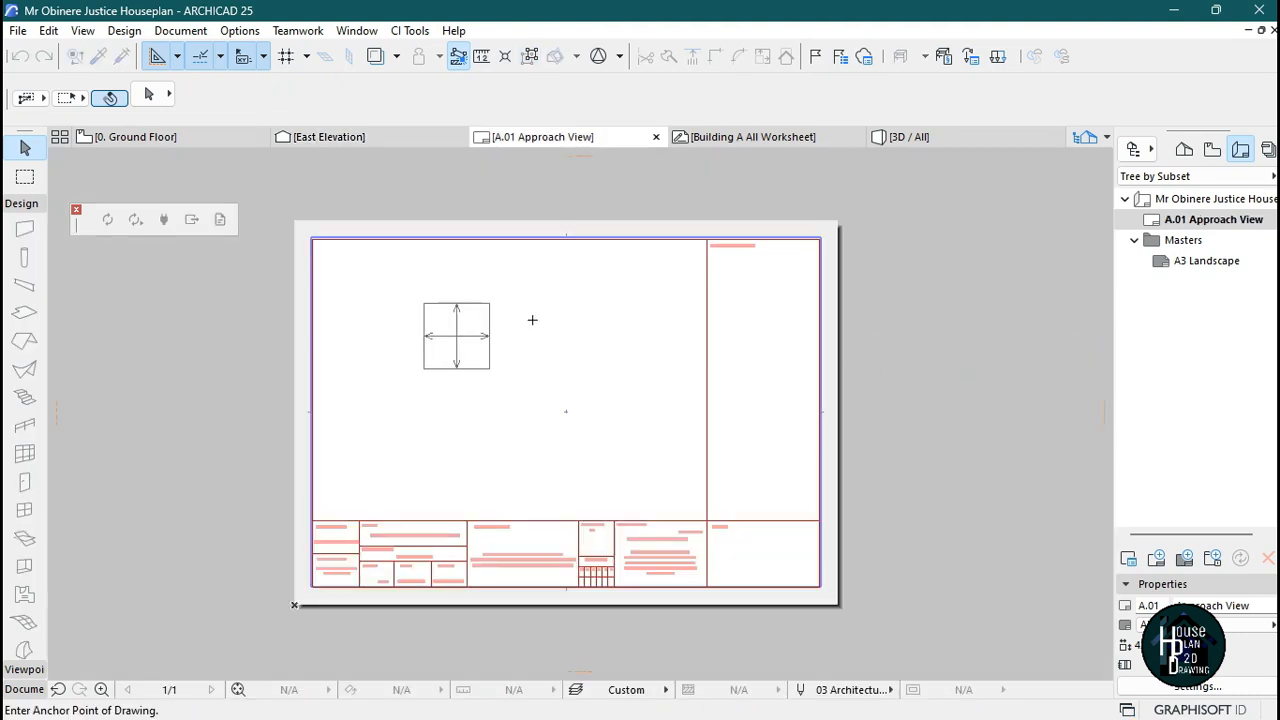
click(475, 364)
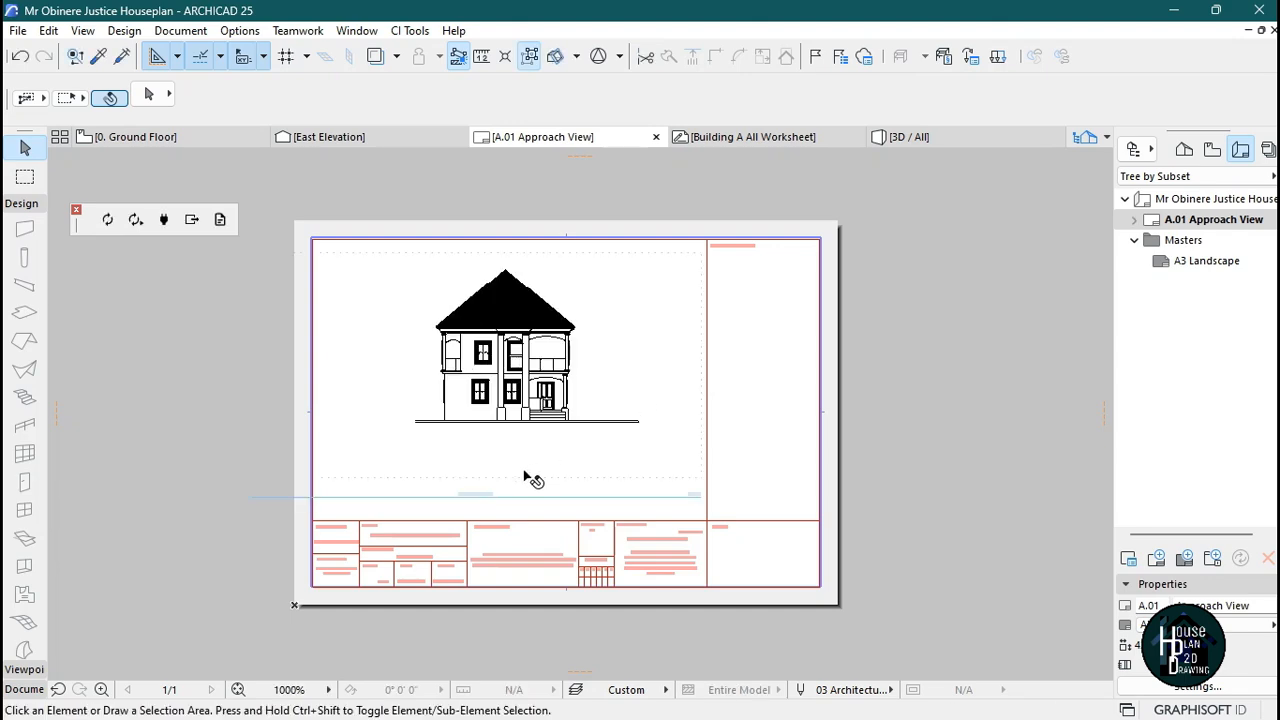
Set the placed East Elevation drawing's title type to No Title on the A.01 Approach View layout
scroll(443, 514, up, 3)
scroll(452, 488, up, 2)
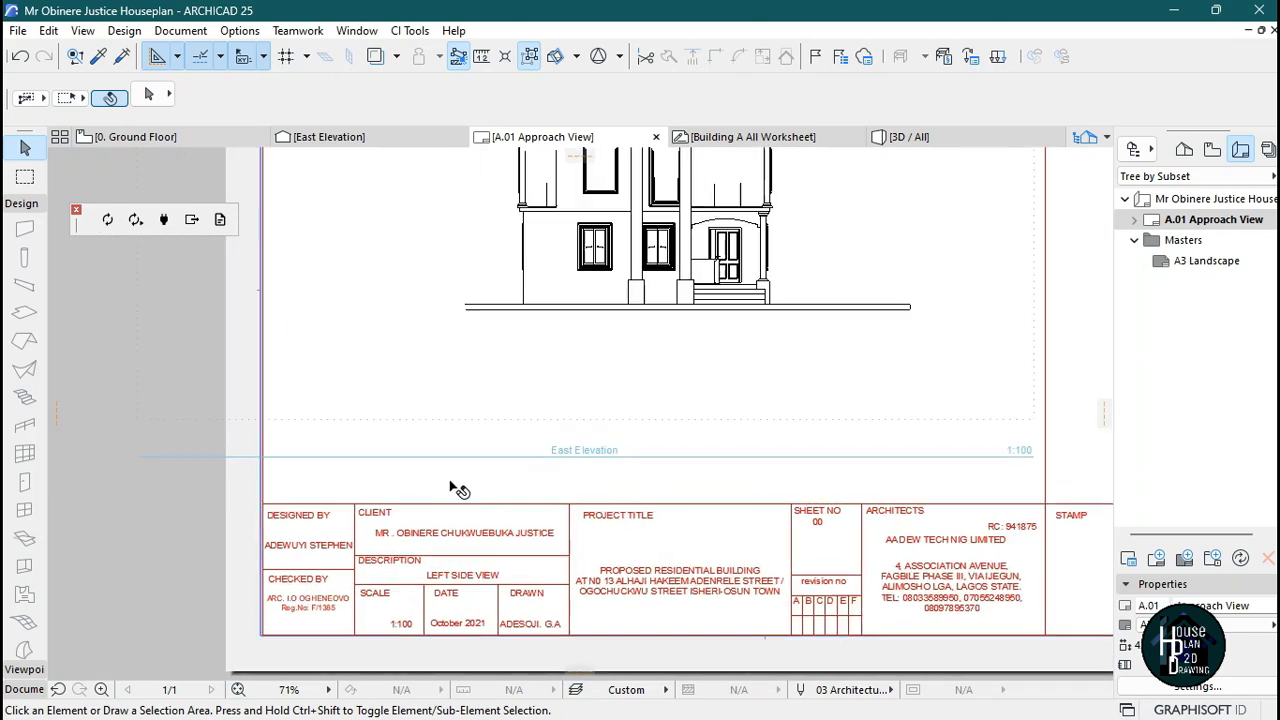
scroll(455, 488, up, 1)
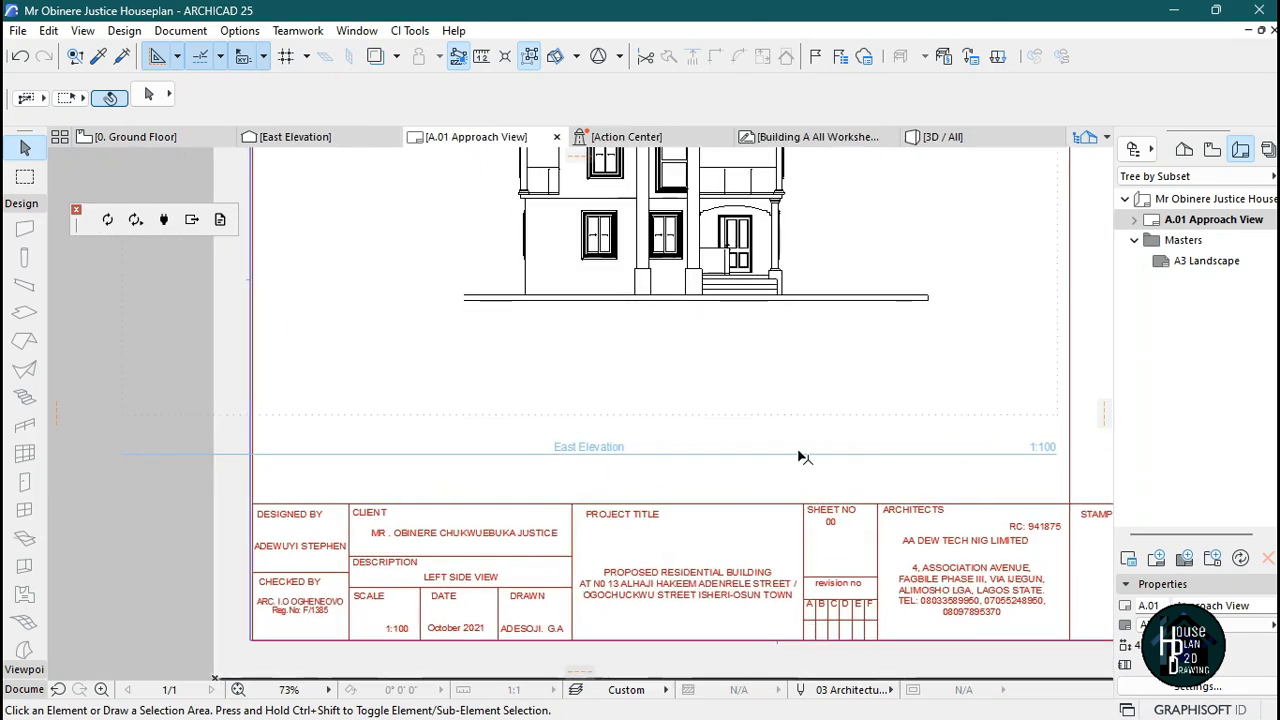
scroll(547, 473, down, 3)
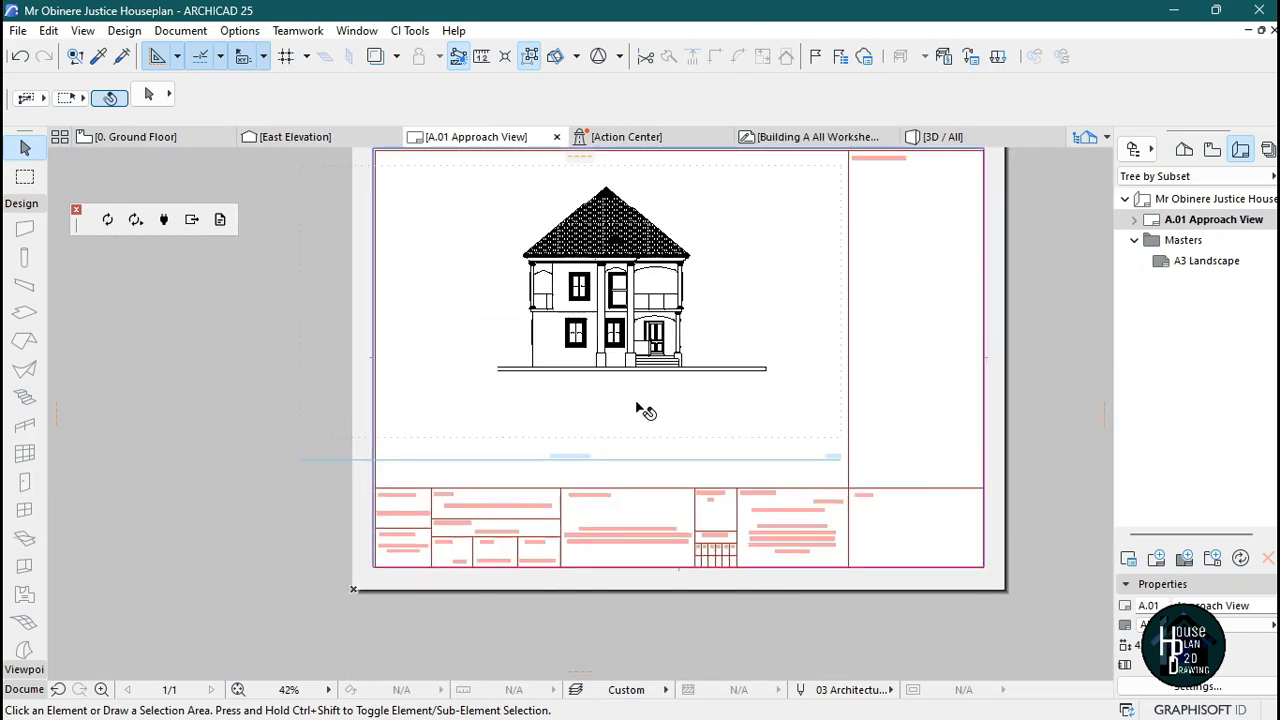
scroll(520, 443, down, 2)
click(565, 350)
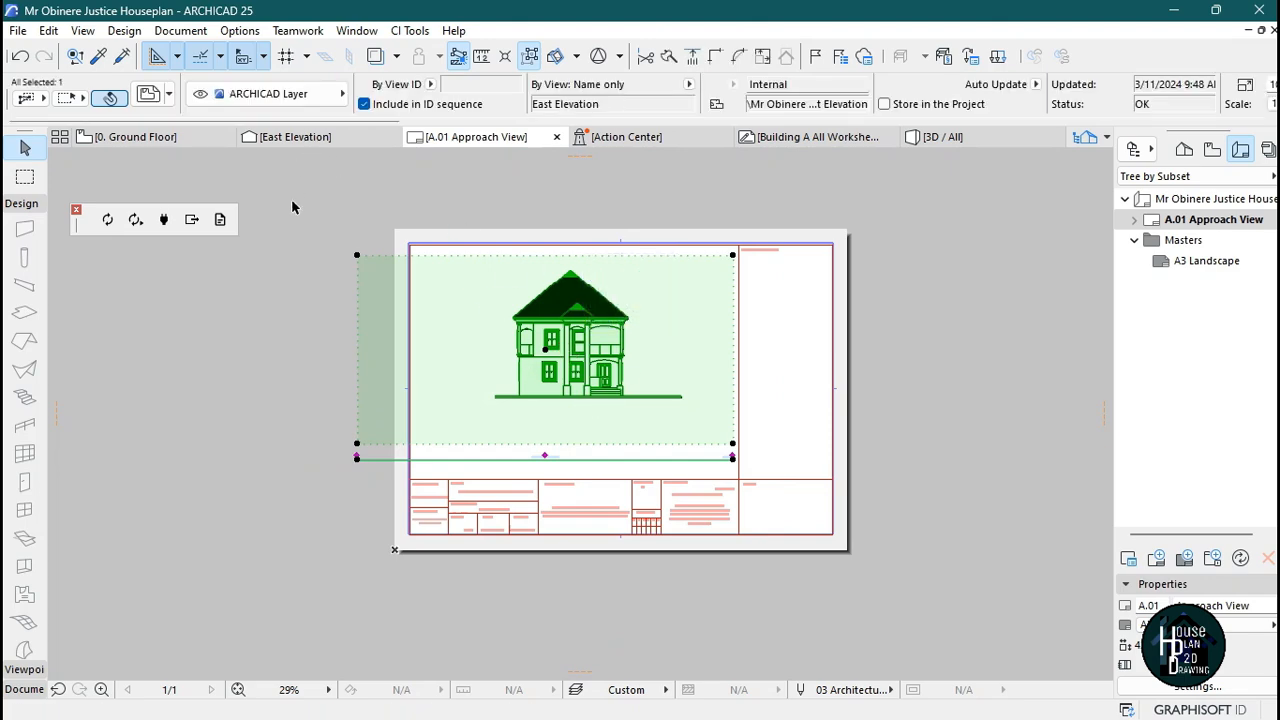
click(148, 93)
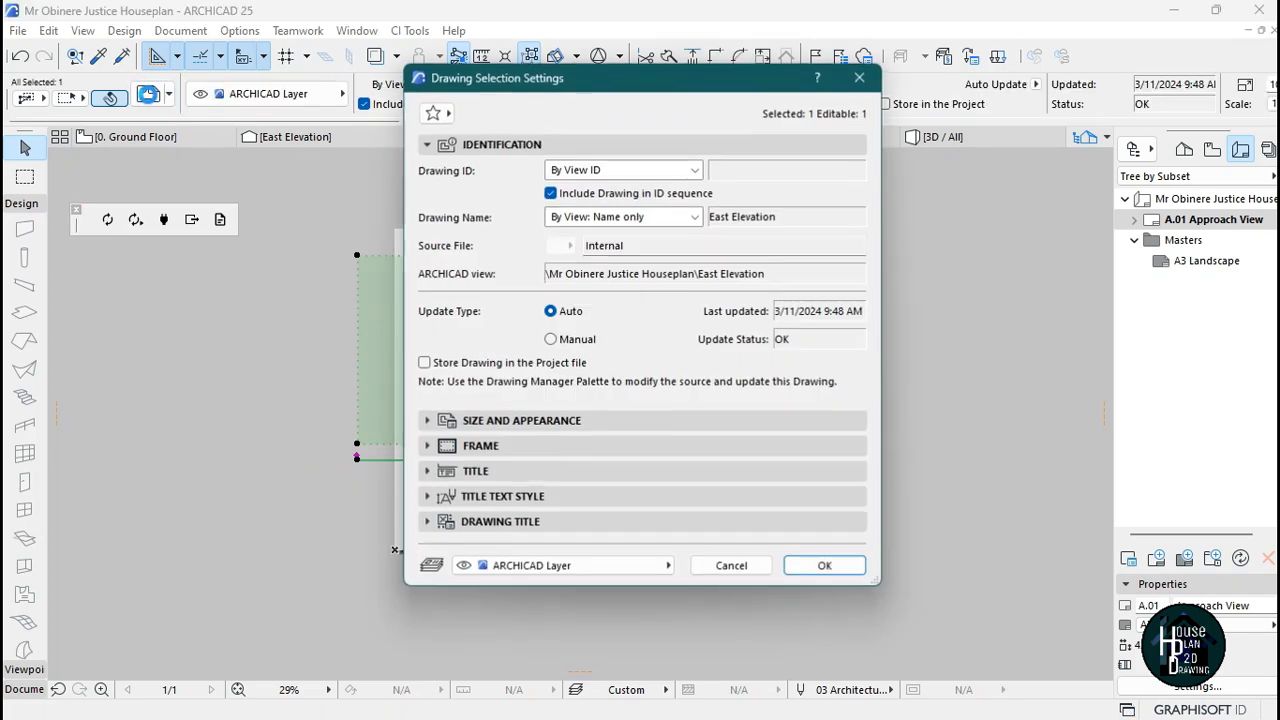
click(515, 476)
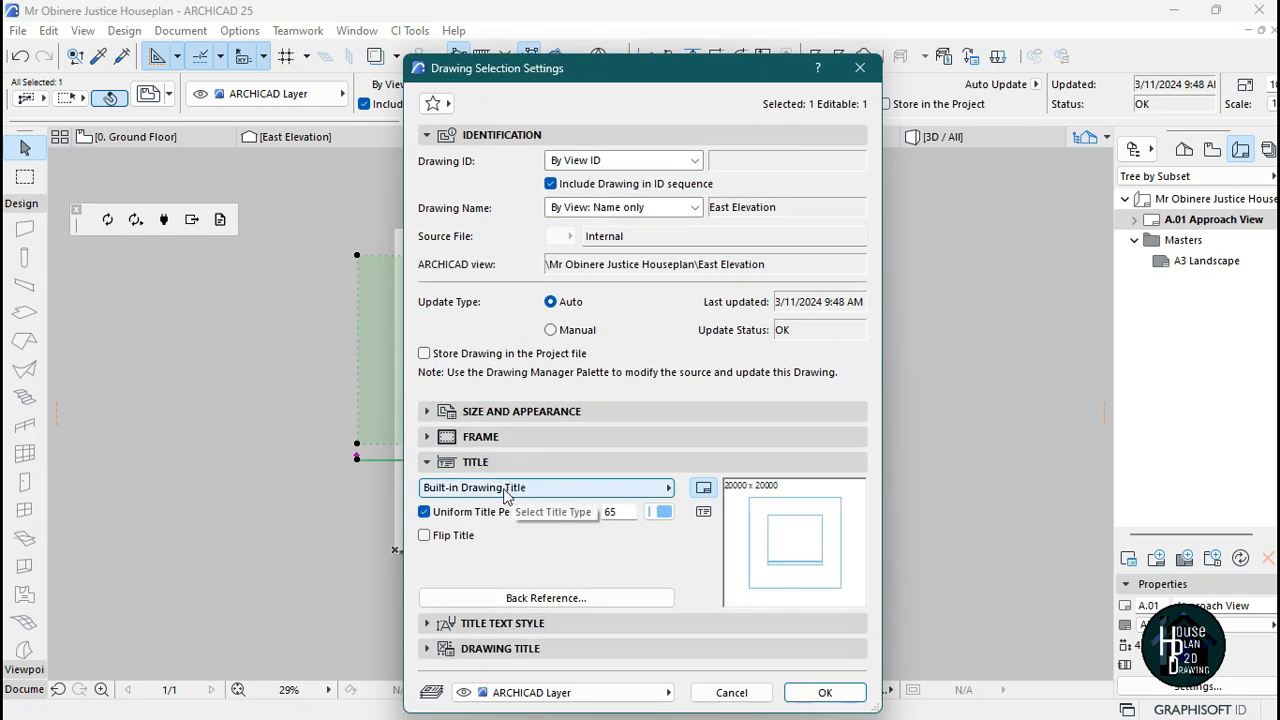
click(507, 488)
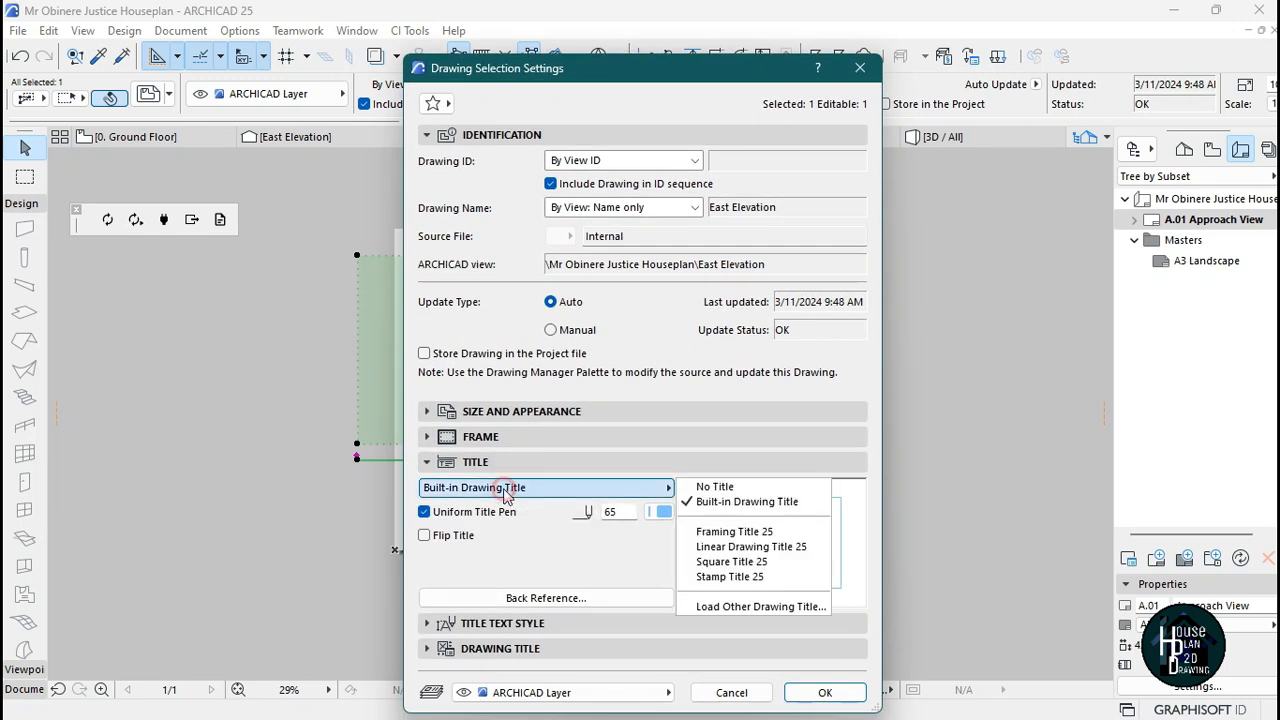
click(740, 486)
click(824, 692)
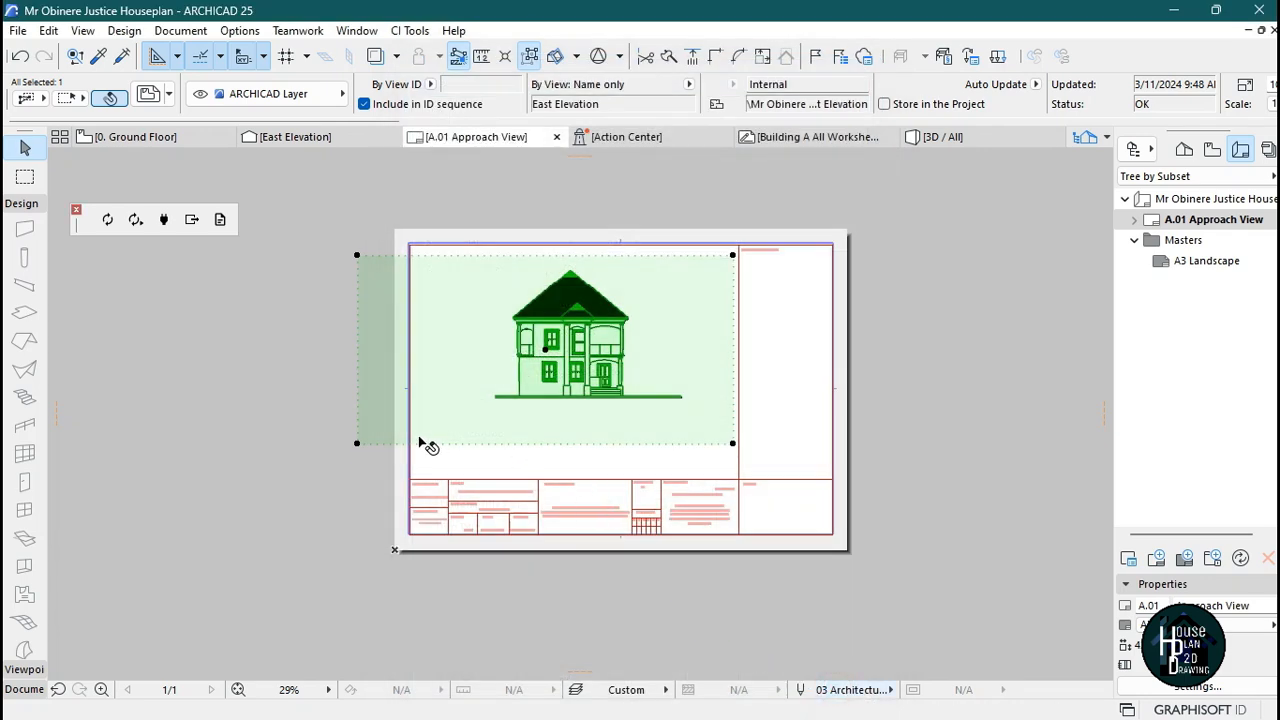
Crop the East Elevation drawing frame by offsetting its left edge inward about 130 and its right edge inward about 70
scroll(575, 340, up, 1)
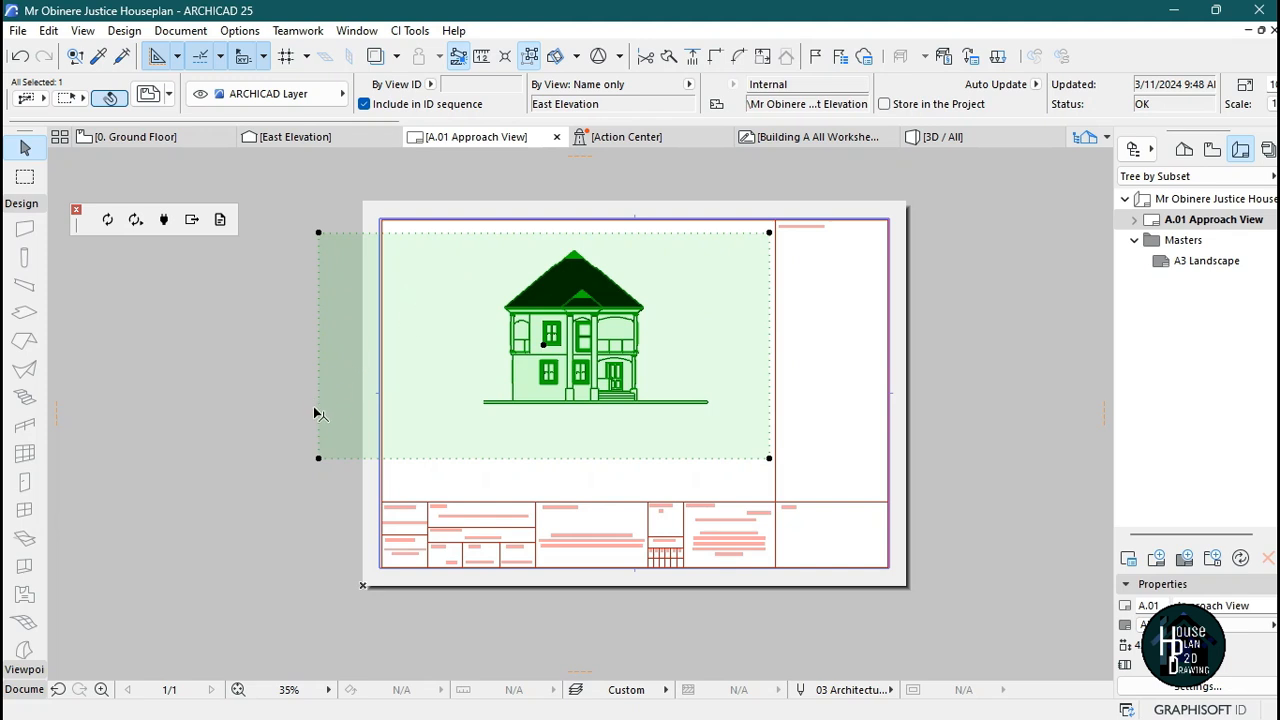
click(318, 427)
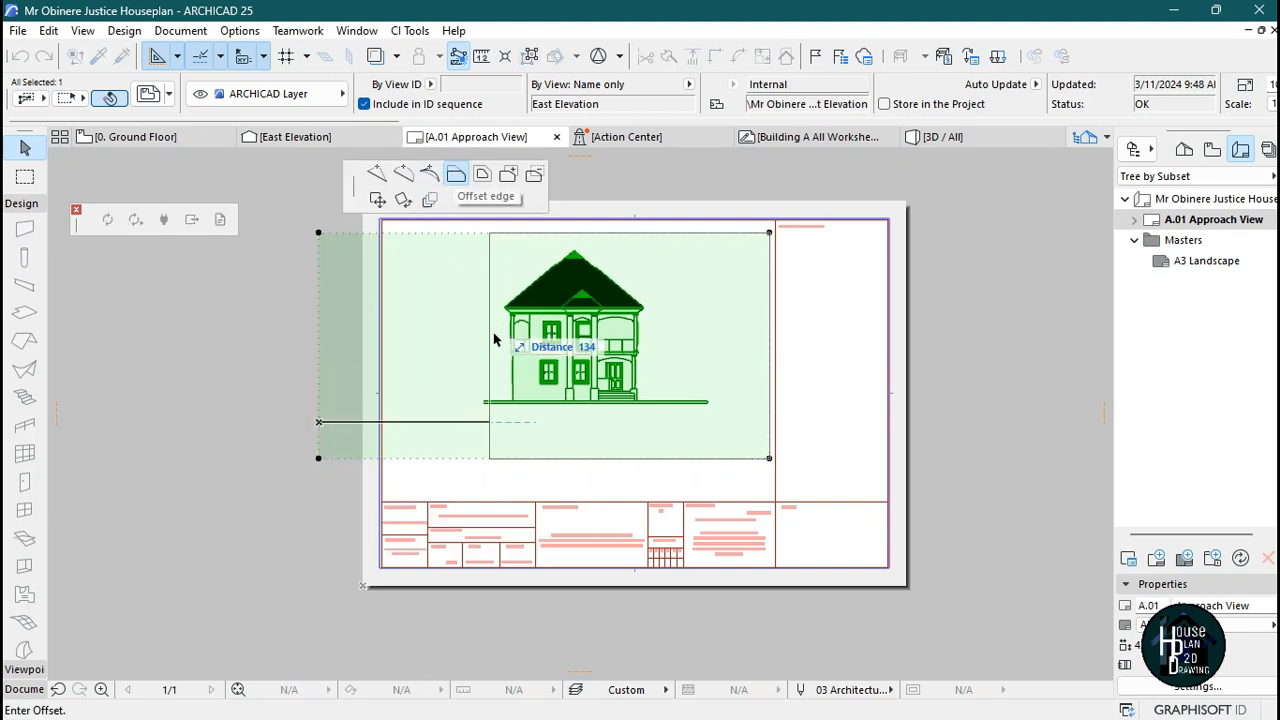
click(484, 412)
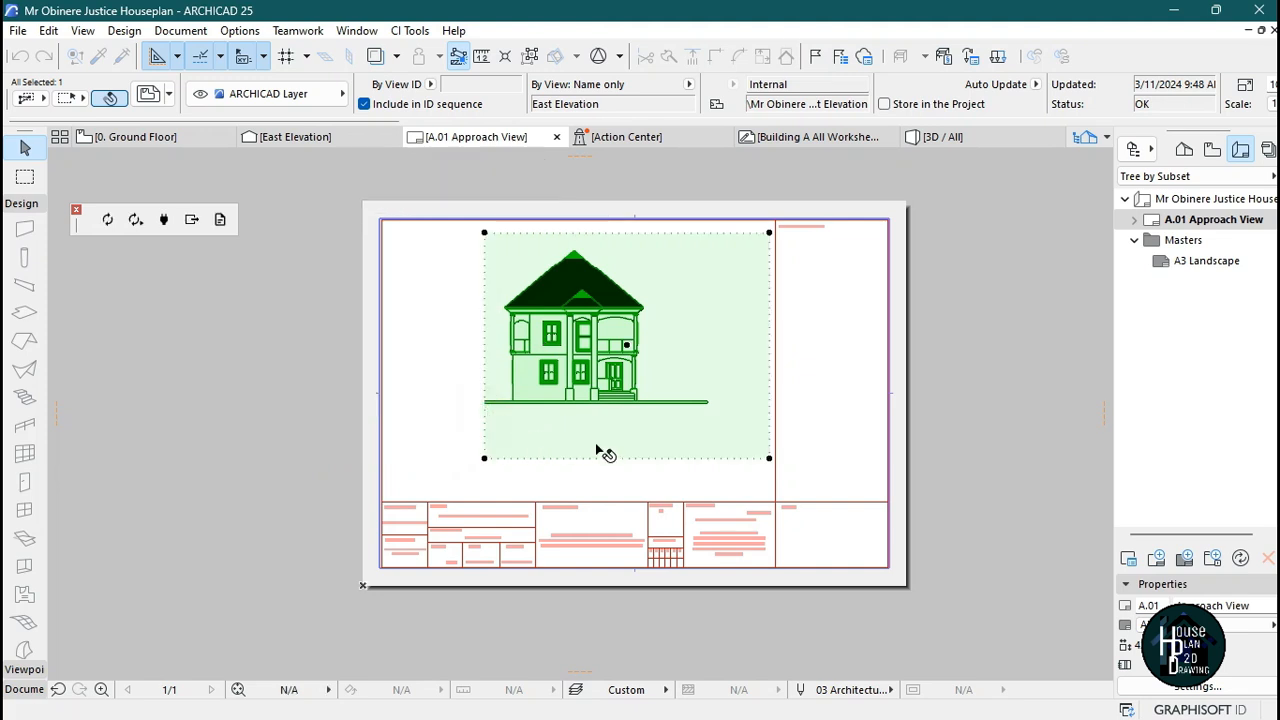
click(768, 433)
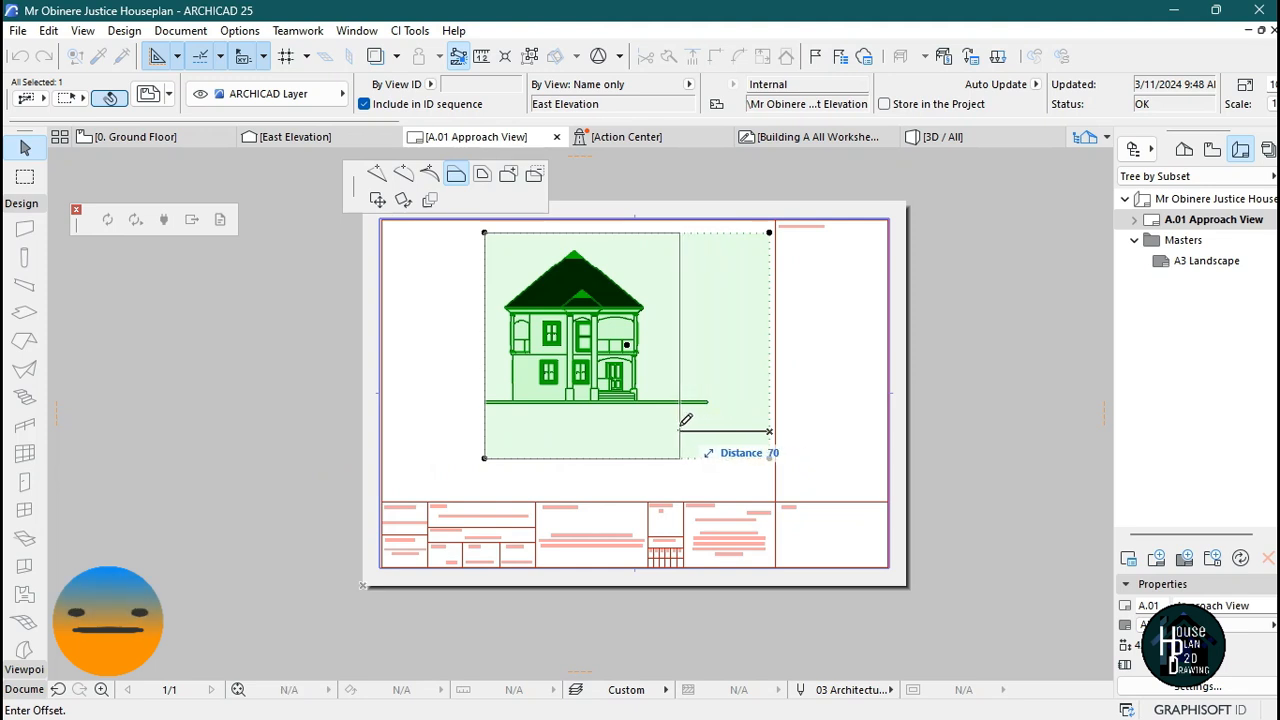
click(684, 436)
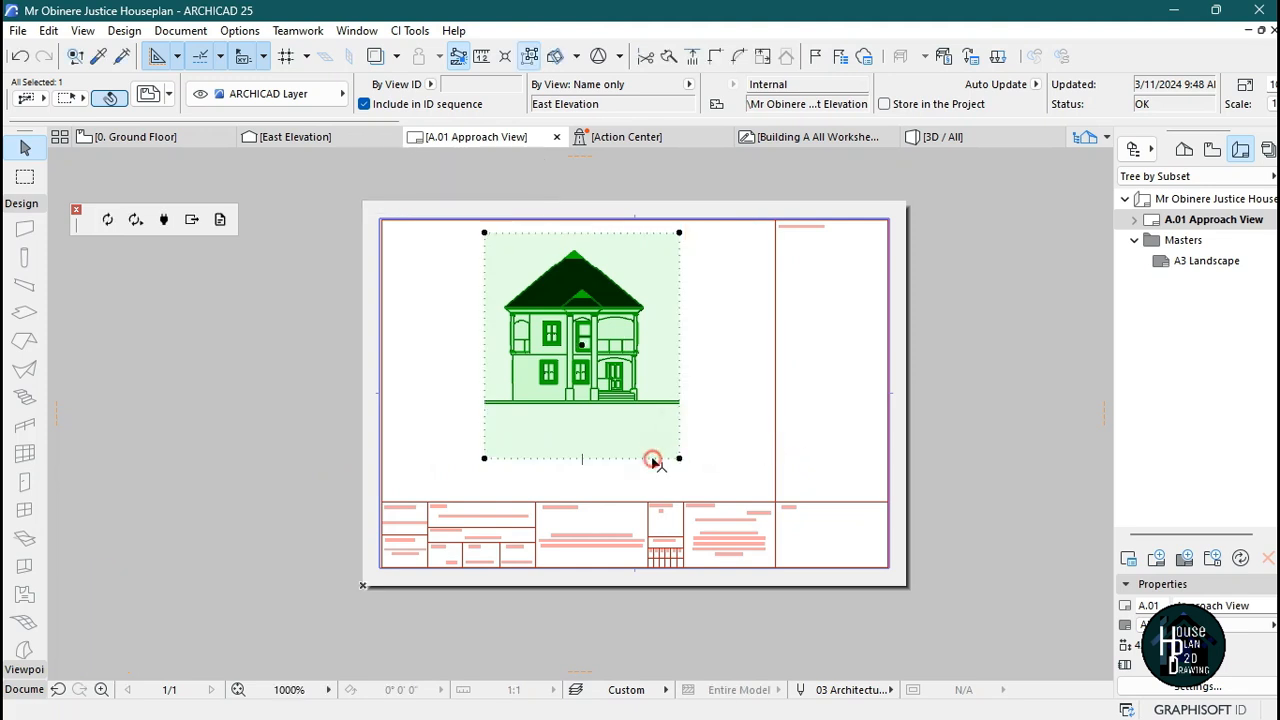
Crop the drawing frame's bottom edge closer to the ground line and offset its top edge inward about 10
click(652, 459)
click(657, 431)
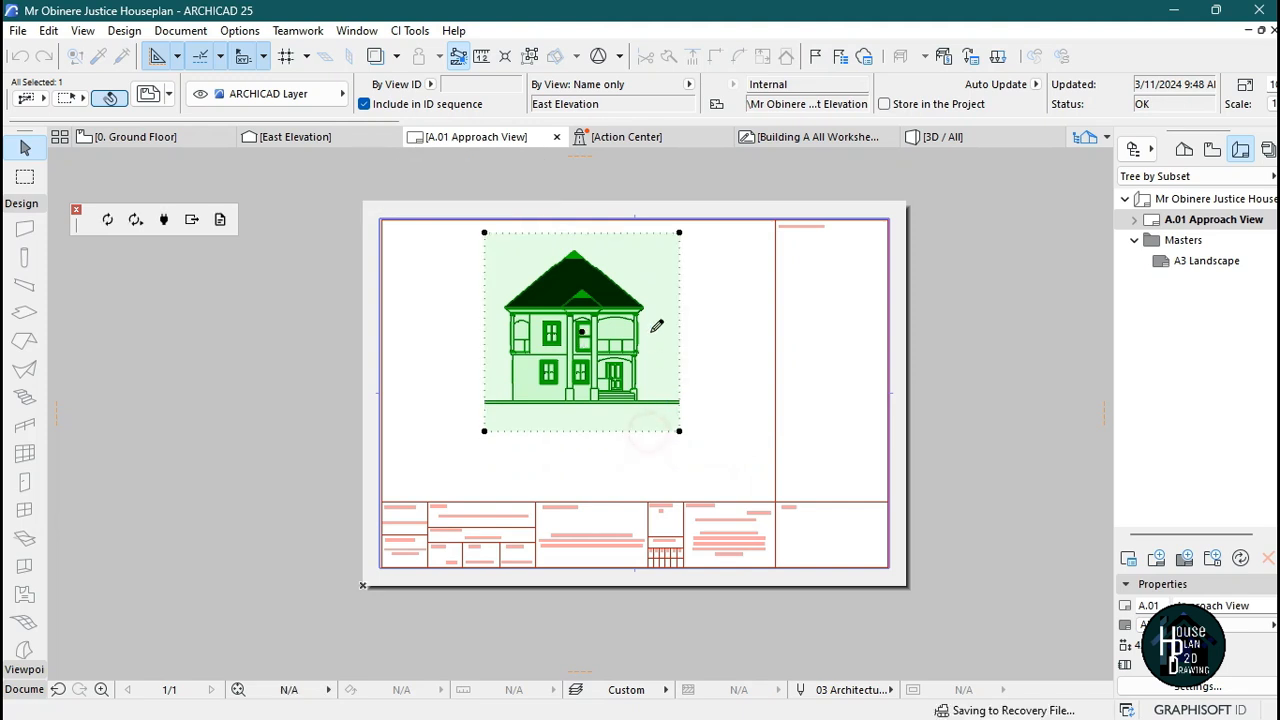
click(652, 234)
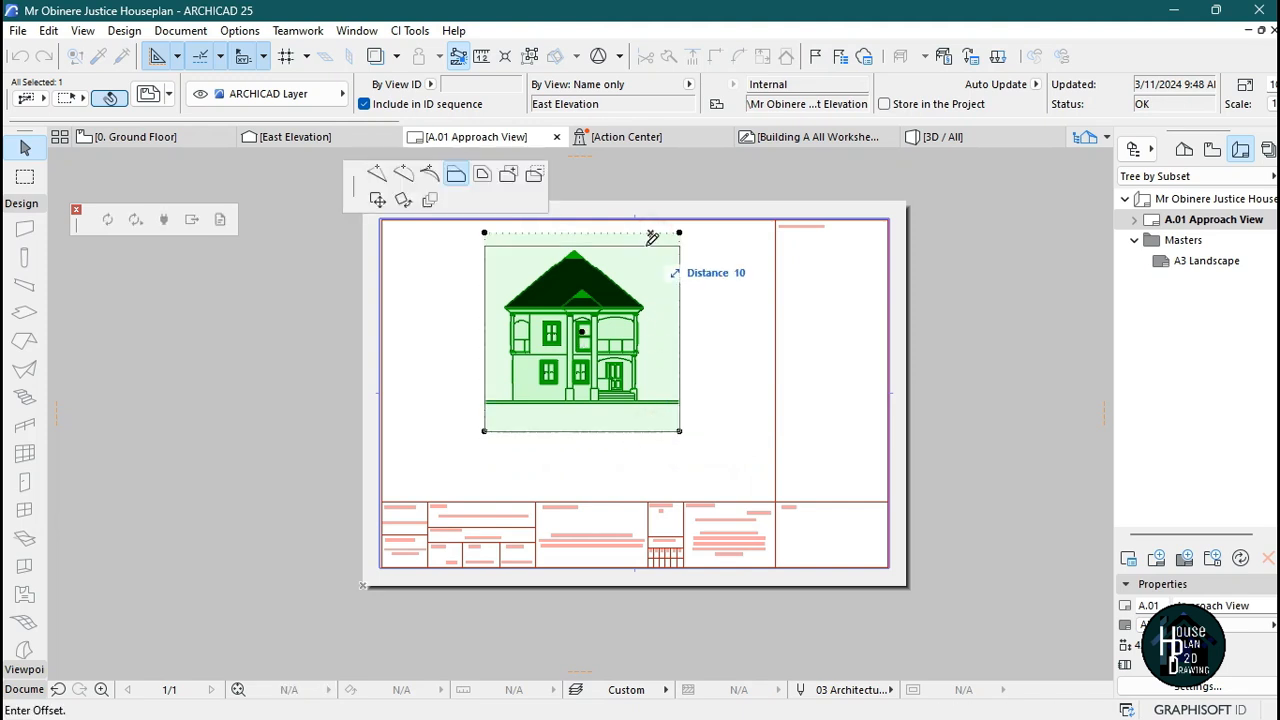
click(645, 245)
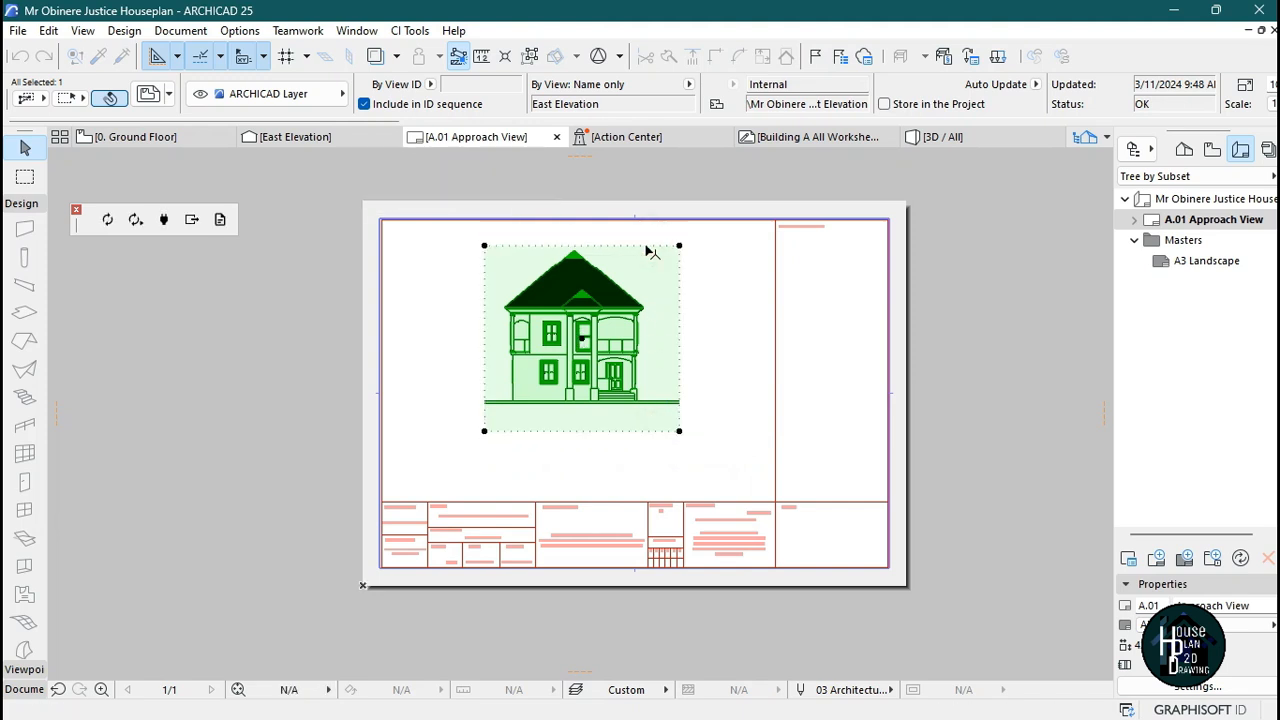
Resize the East Elevation drawing proportionally from its opposite corners until it fills the height of the main drawing area, and deselect it
click(485, 246)
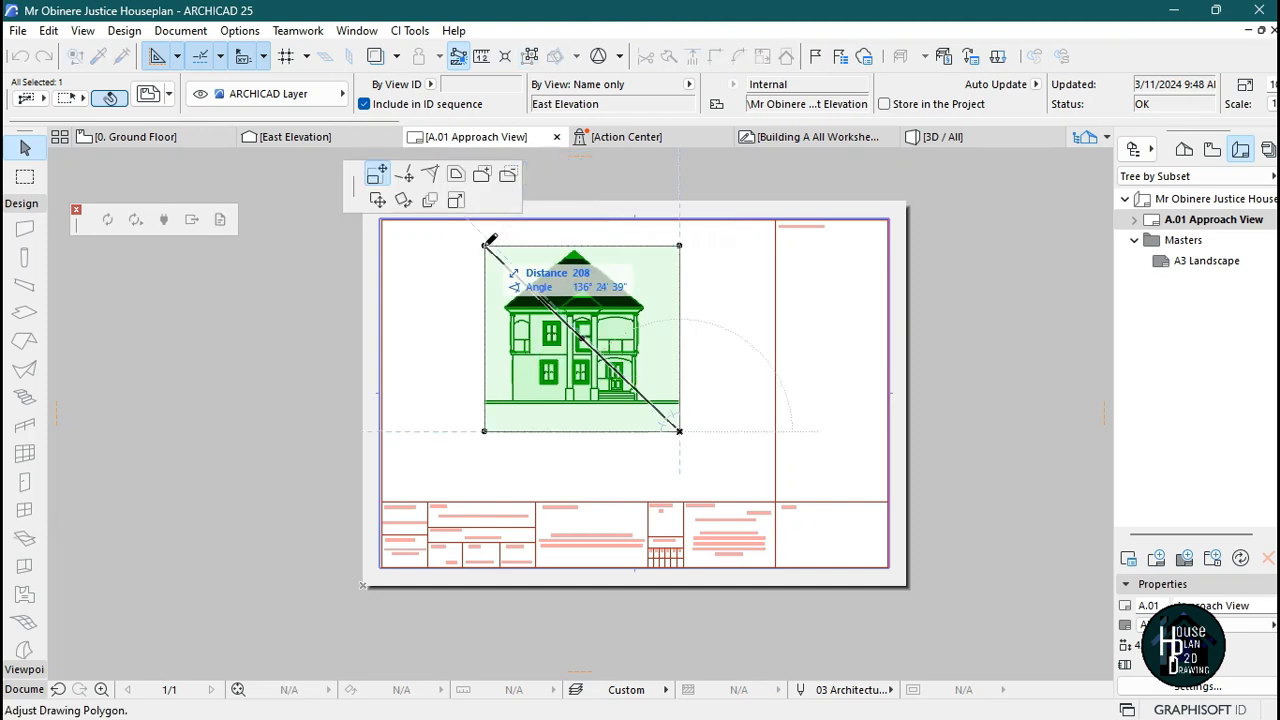
click(456, 203)
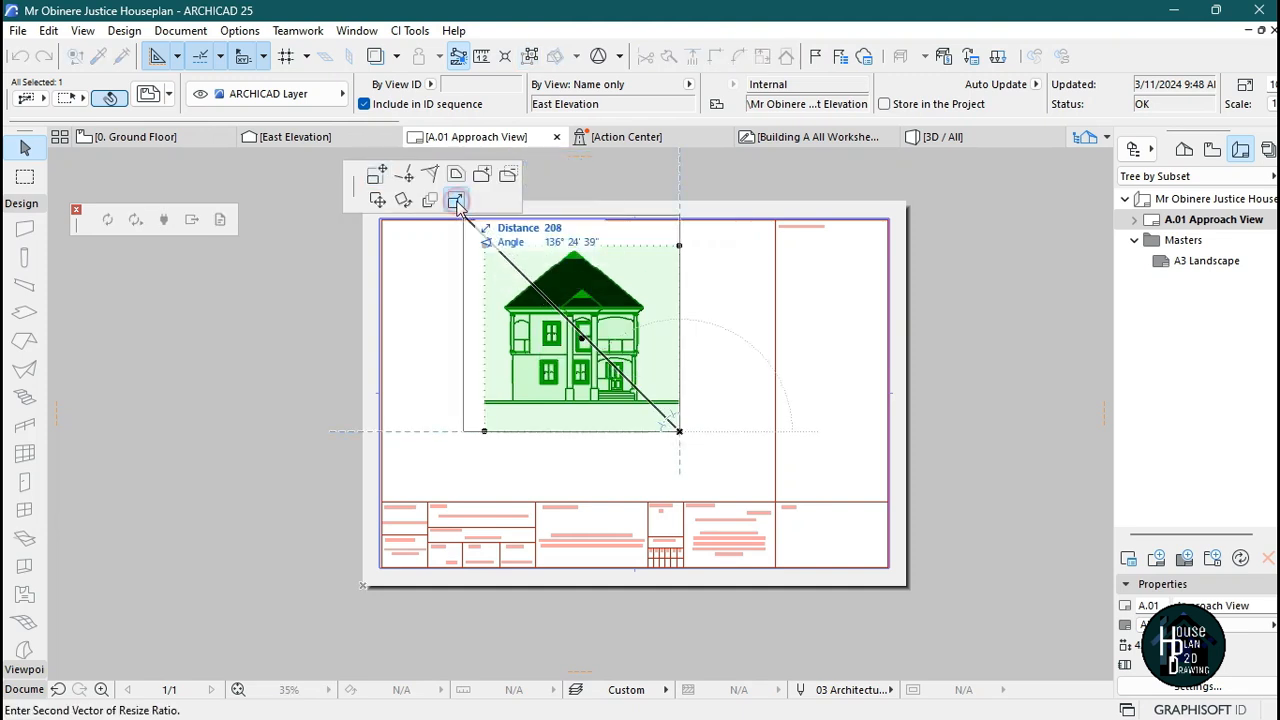
click(434, 250)
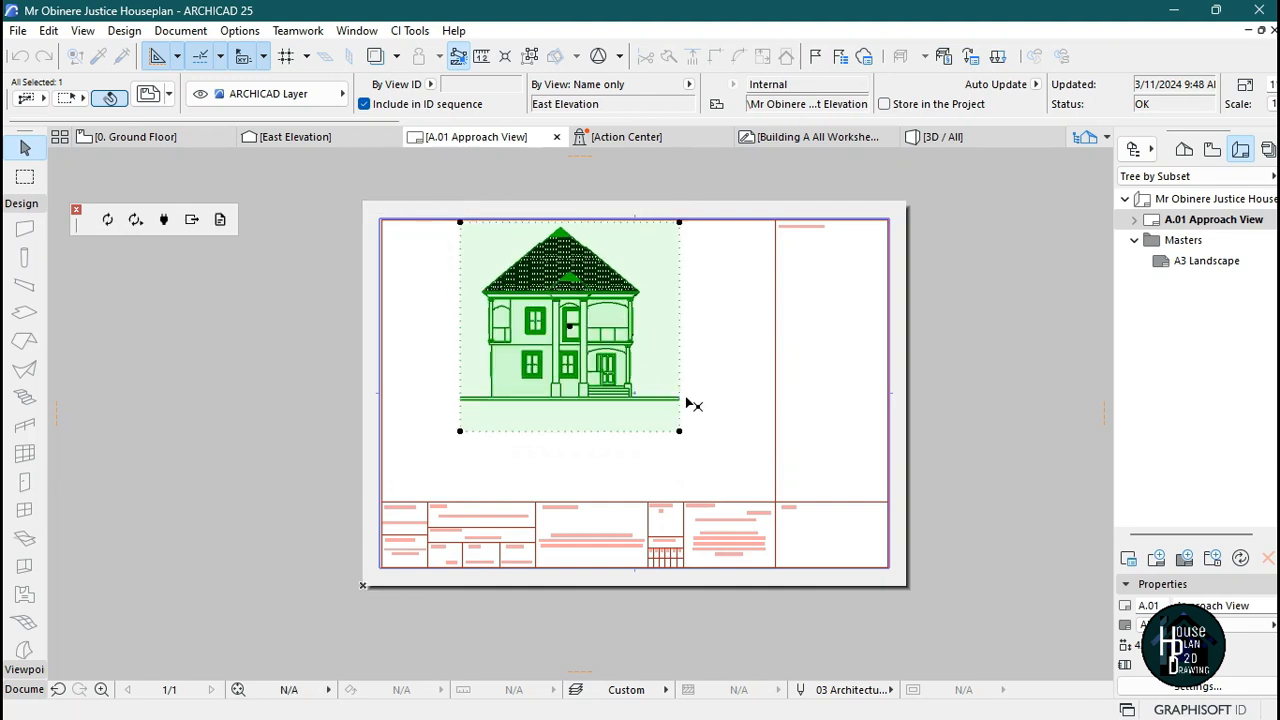
click(680, 433)
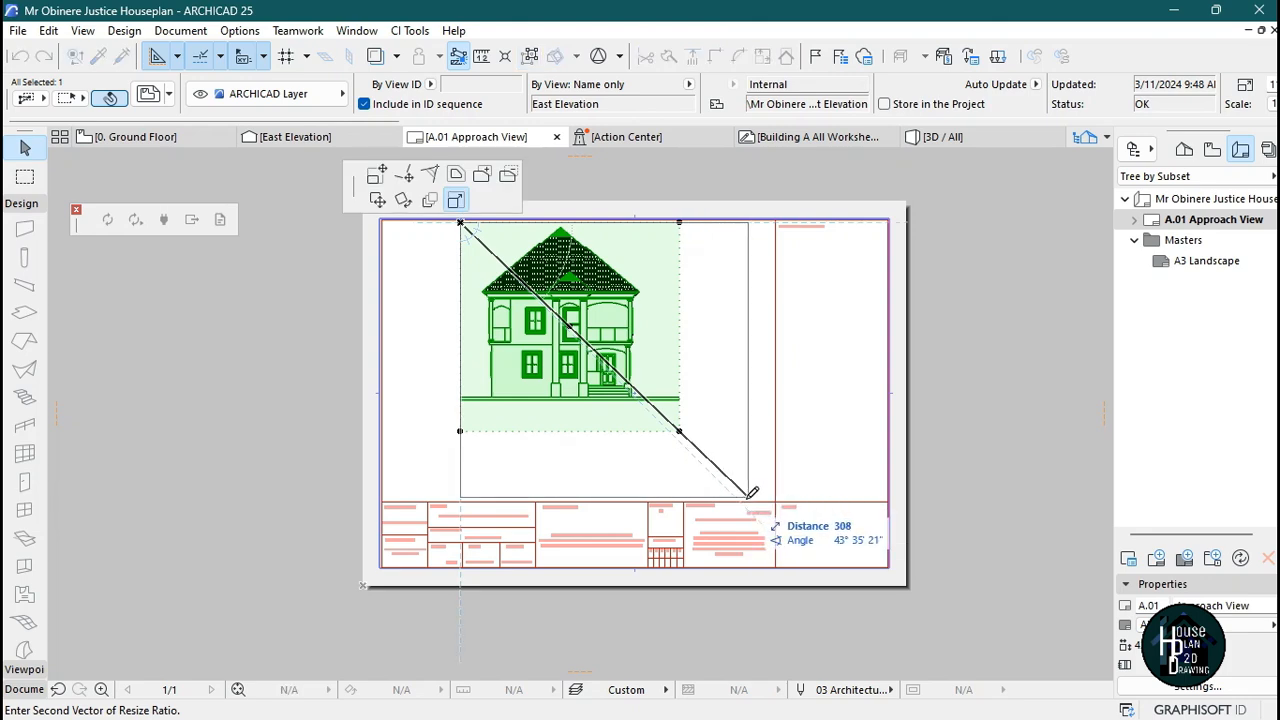
click(751, 495)
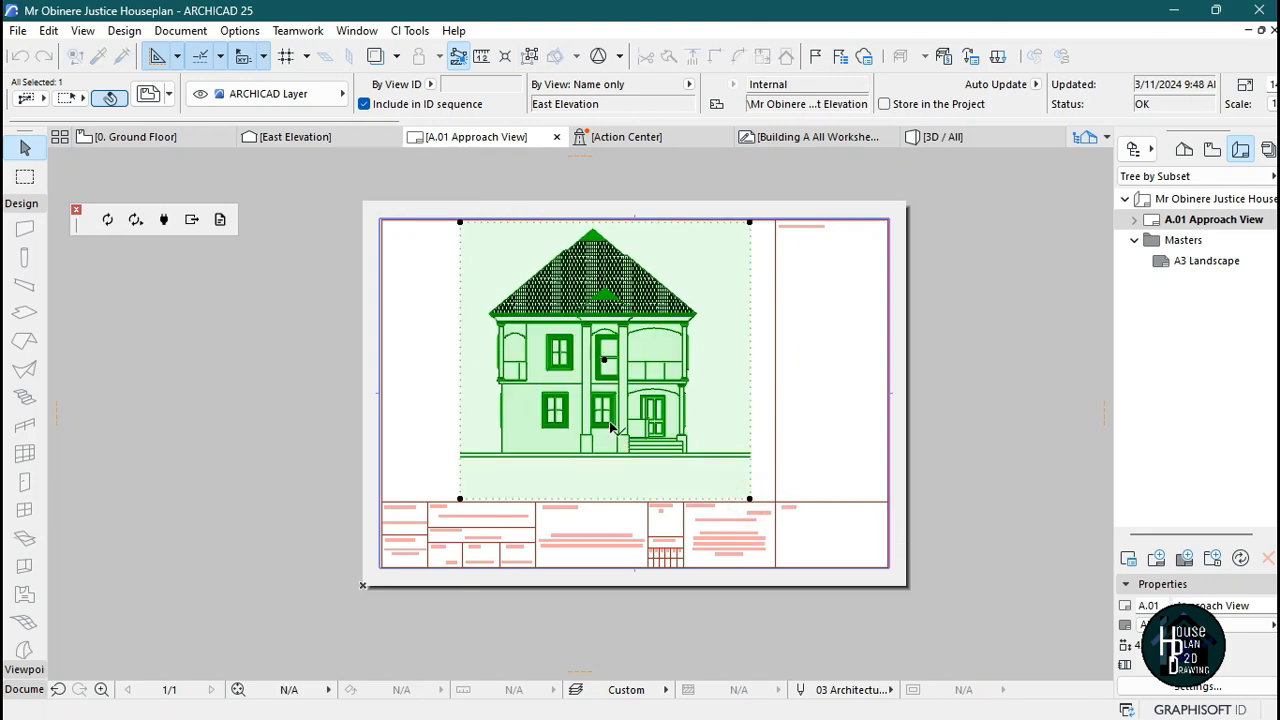
key(Escape)
scroll(612, 370, up, 2)
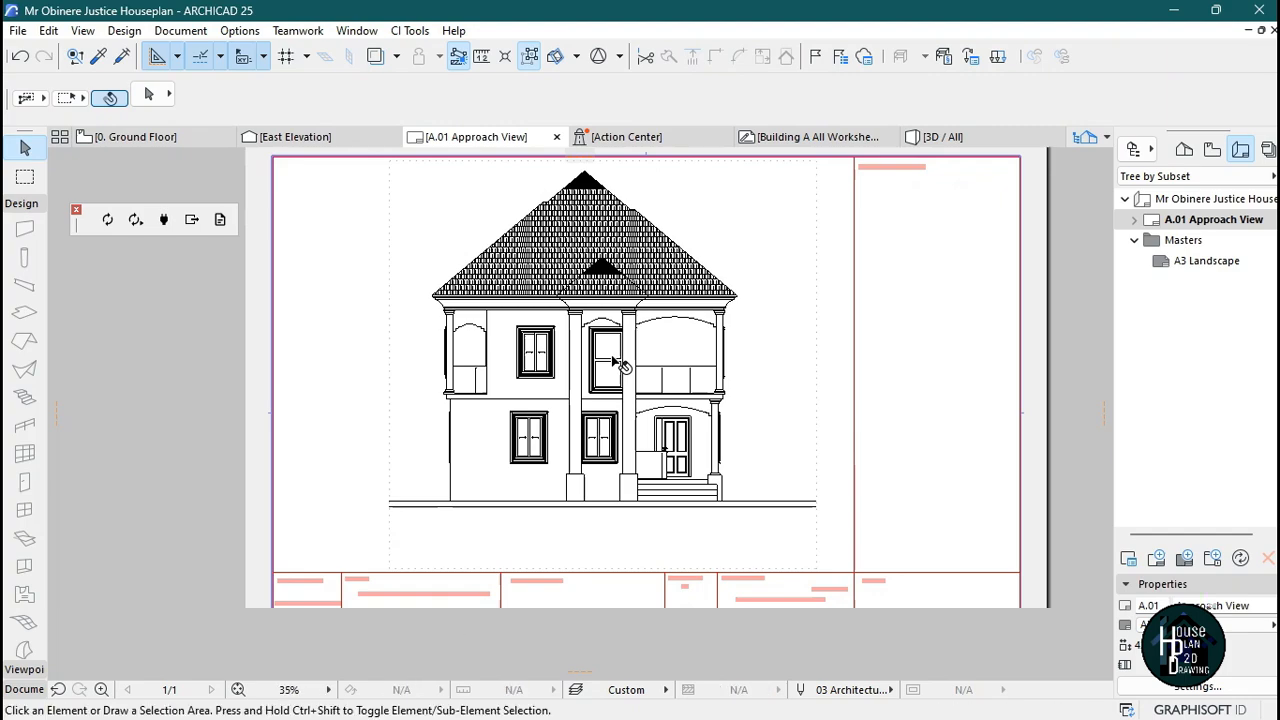